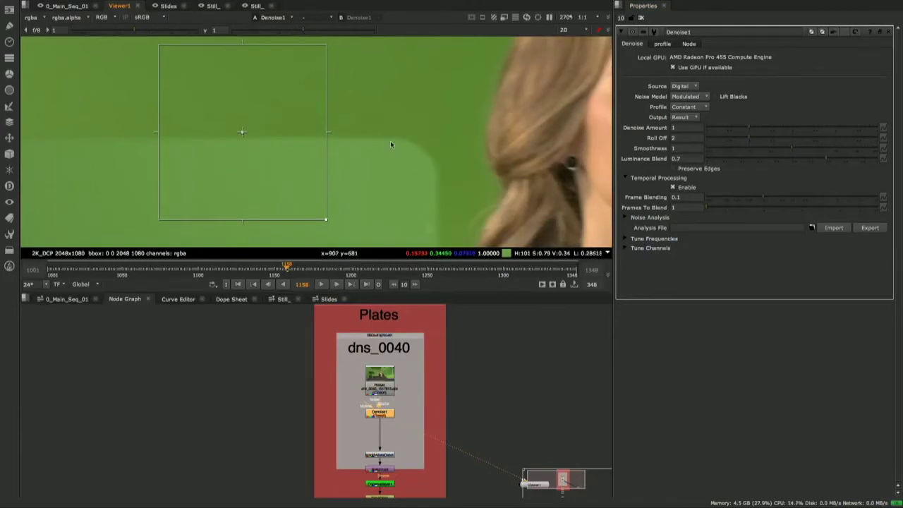
Step: Set Denoise1's temporal Frame Blending to 1.55 and Frames To Blend to 3
{"action": "scroll", "coordinate": [397, 144], "scroll_direction": "down", "scroll_amount": 2}
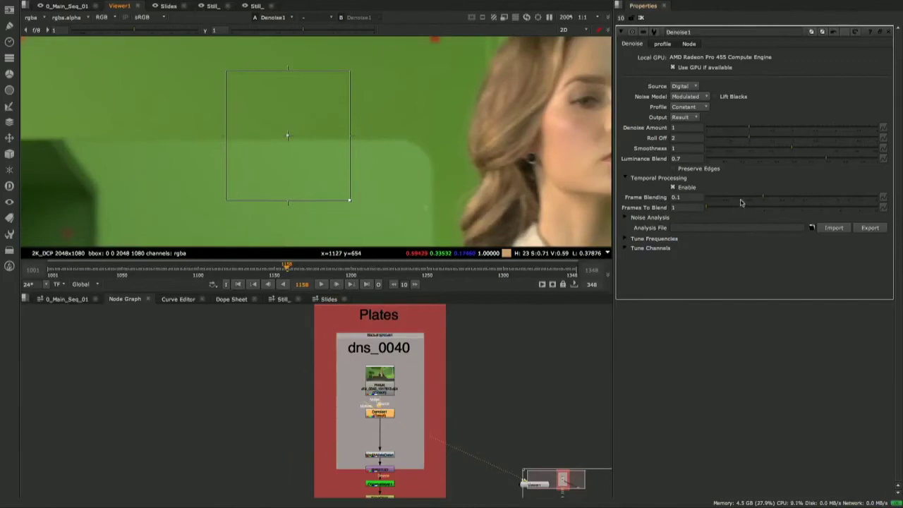
{"action": "left_click_drag", "start_coordinate": [766, 199], "coordinate": [811, 202]}
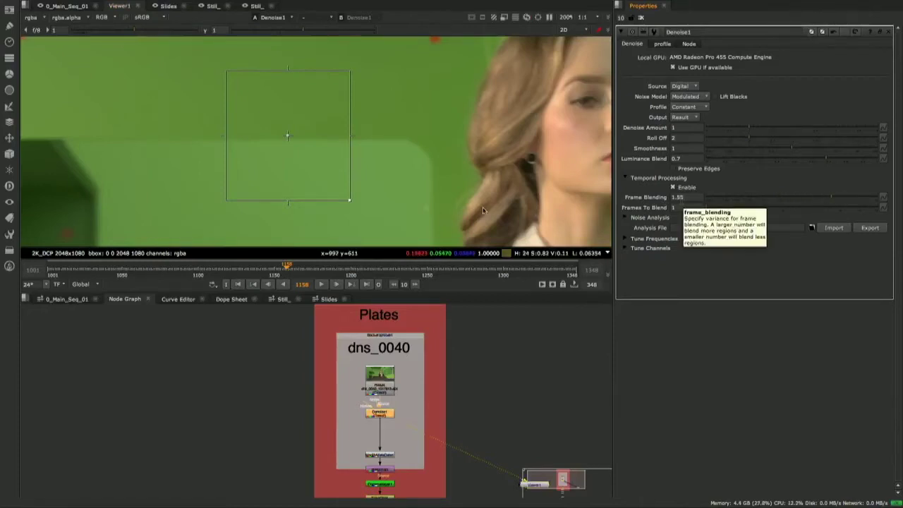
{"action": "left_click", "coordinate": [681, 208]}
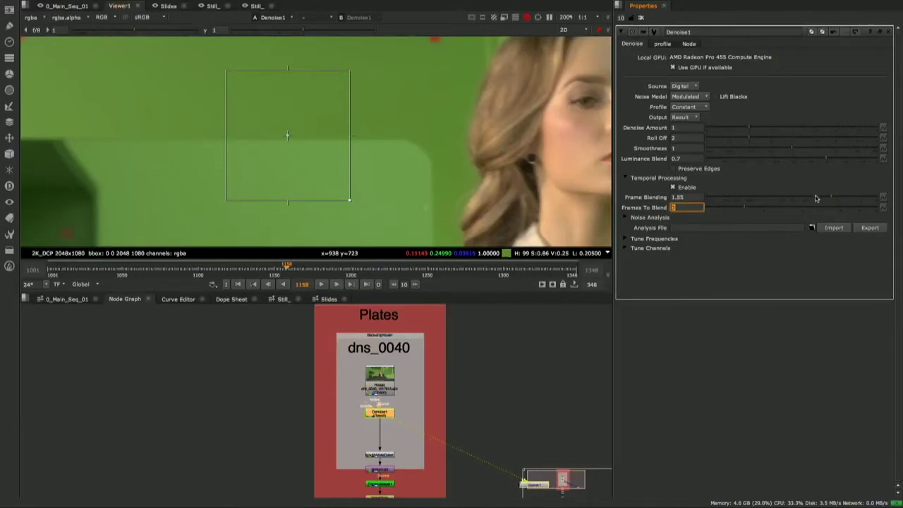
{"action": "key", "text": "Return"}
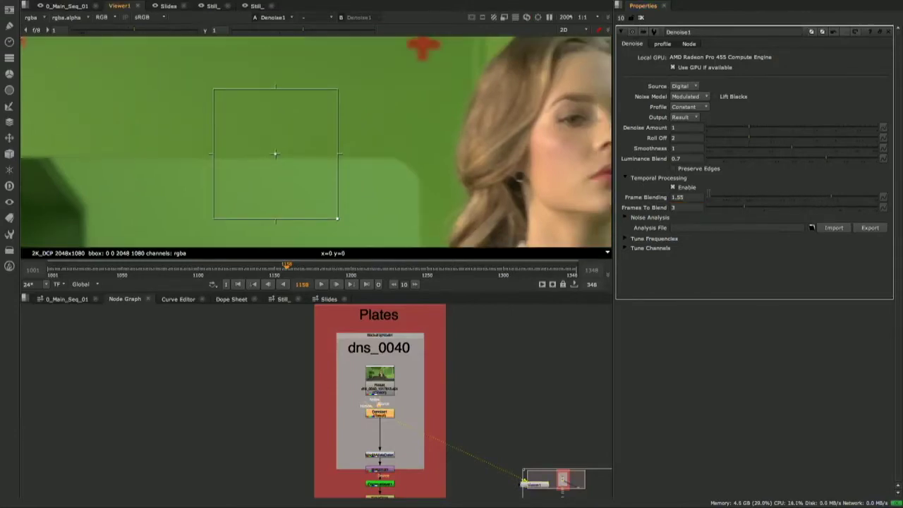
Step: Examine the denoised green wall edges and the hair up close, including in the enlarged viewer
{"action": "scroll", "coordinate": [420, 154], "scroll_direction": "up", "scroll_amount": 5}
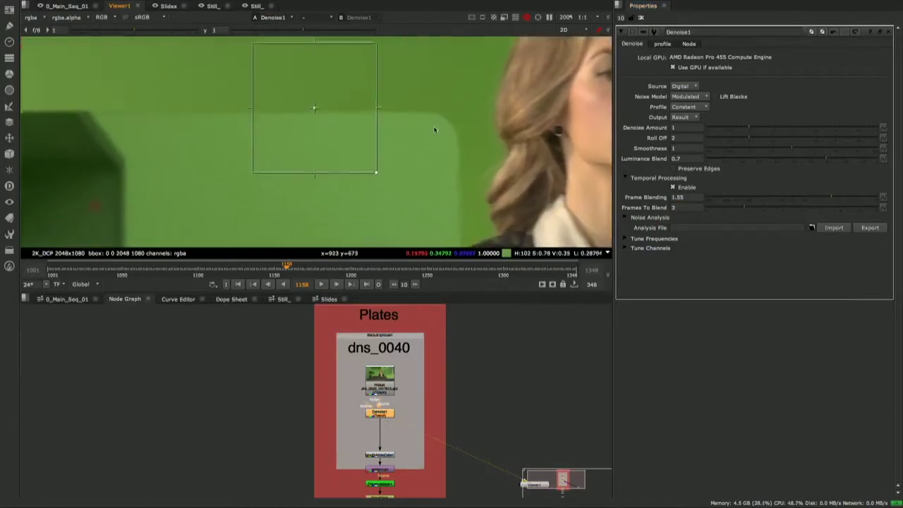
{"action": "scroll", "coordinate": [439, 133], "scroll_direction": "down", "scroll_amount": 5}
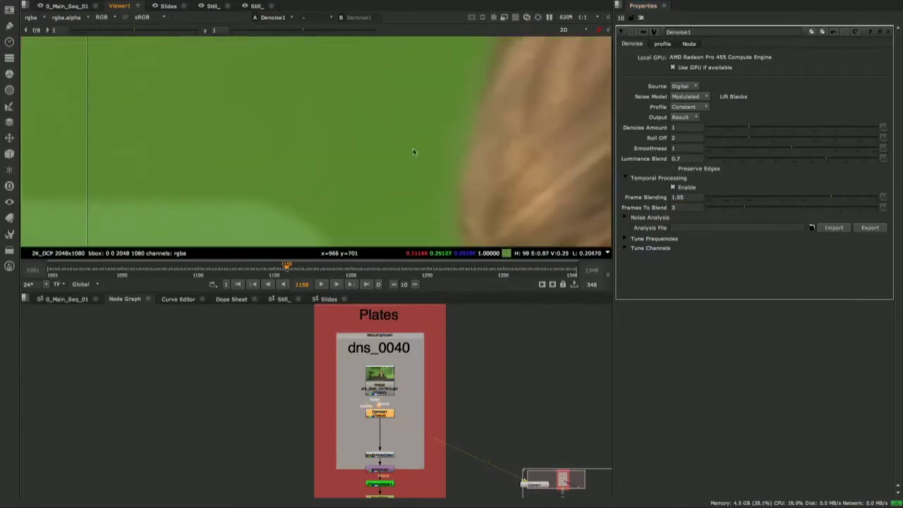
{"action": "scroll", "coordinate": [387, 150], "scroll_direction": "up", "scroll_amount": 5}
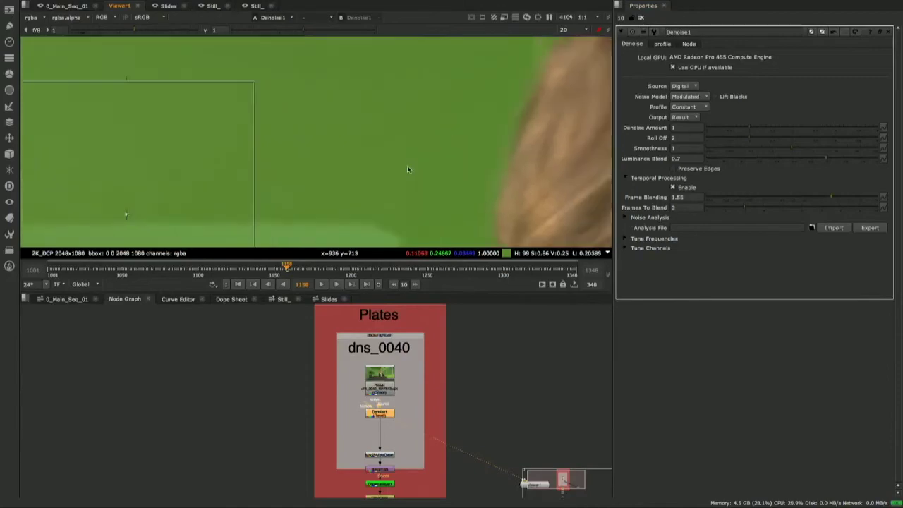
{"action": "middle_click_drag", "start_coordinate": [356, 244], "coordinate": [431, 93]}
{"action": "middle_click_drag", "start_coordinate": [467, 143], "coordinate": [388, 82]}
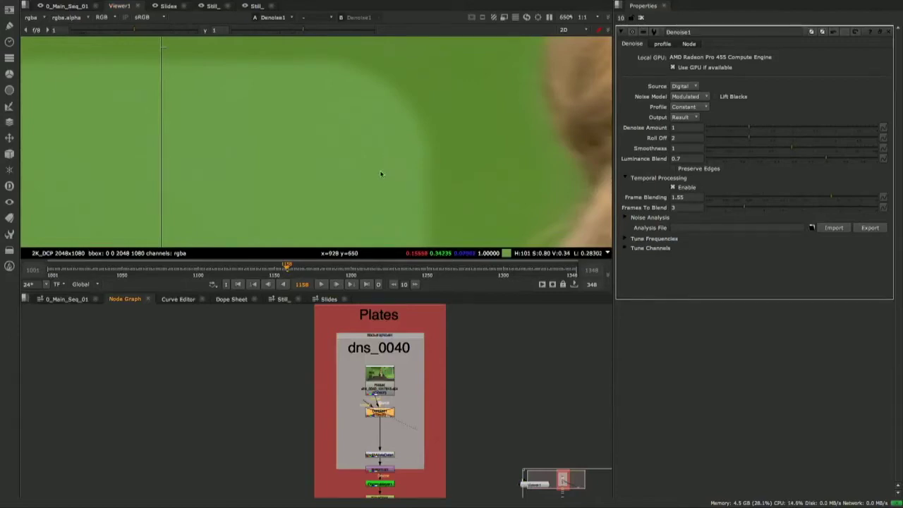
{"action": "key", "text": "space"}
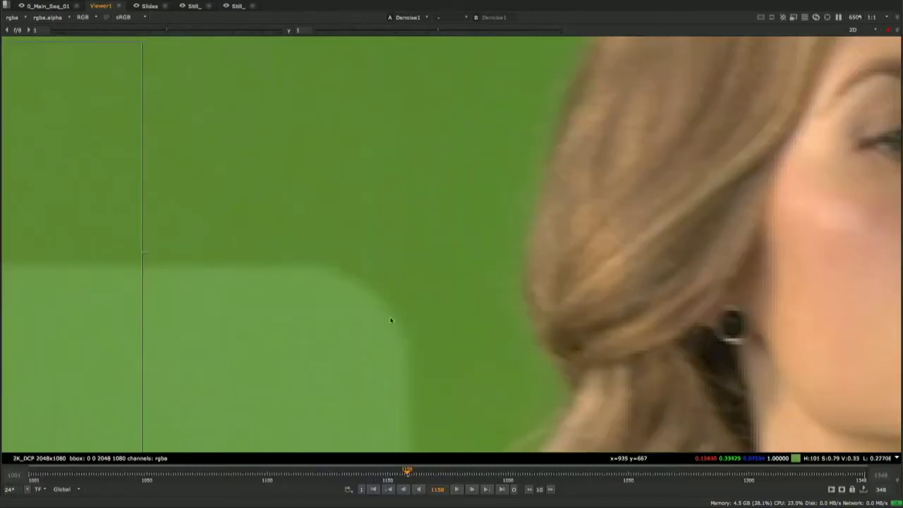
{"action": "middle_click_drag", "start_coordinate": [405, 312], "coordinate": [425, 281]}
{"action": "scroll", "coordinate": [427, 279], "scroll_direction": "up", "scroll_amount": 4}
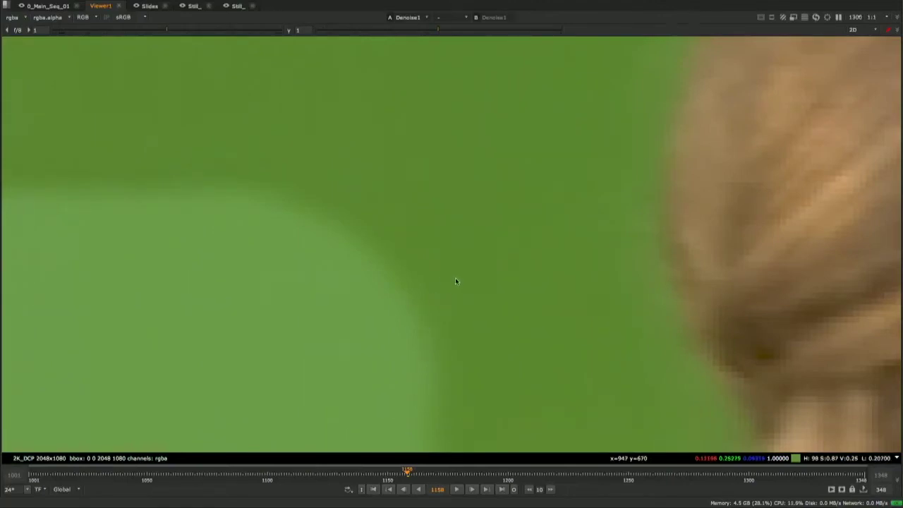
{"action": "scroll", "coordinate": [433, 277], "scroll_direction": "down", "scroll_amount": 2}
{"action": "scroll", "coordinate": [434, 277], "scroll_direction": "down", "scroll_amount": 2}
{"action": "key", "text": "space"}
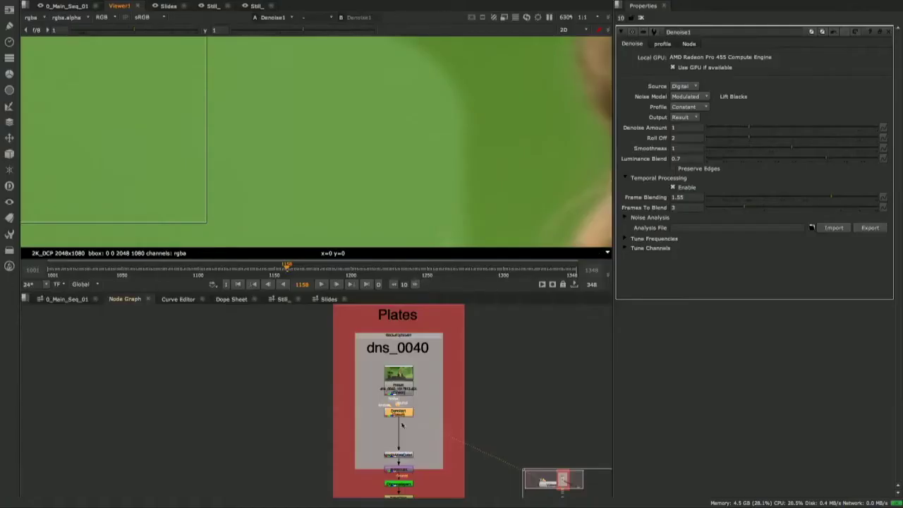
Step: Inspect the Noise, Source and Motion inputs of the Denoise1 node in the node graph
{"action": "left_click_drag", "start_coordinate": [400, 416], "coordinate": [401, 420]}
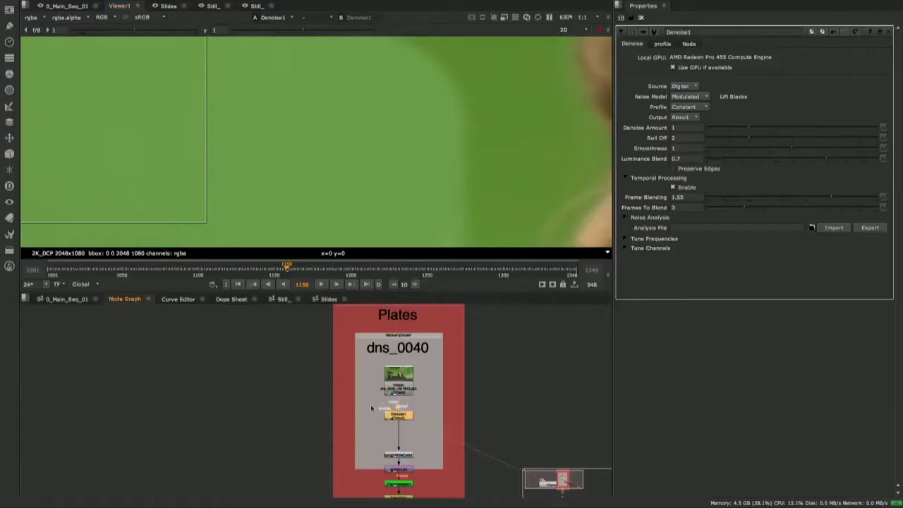
{"action": "middle_click_drag", "start_coordinate": [470, 127], "coordinate": [448, 147]}
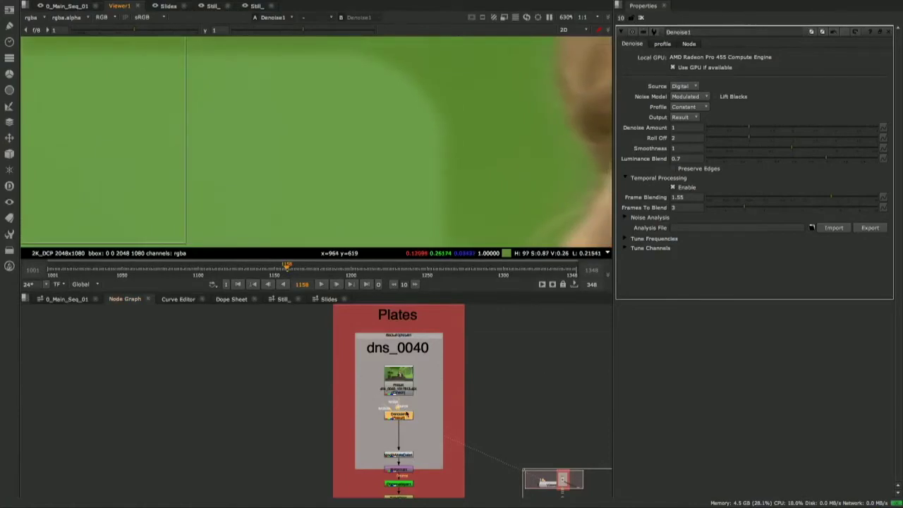
{"action": "scroll", "coordinate": [407, 415], "scroll_direction": "up", "scroll_amount": 5}
{"action": "left_click_drag", "start_coordinate": [340, 406], "coordinate": [317, 422]}
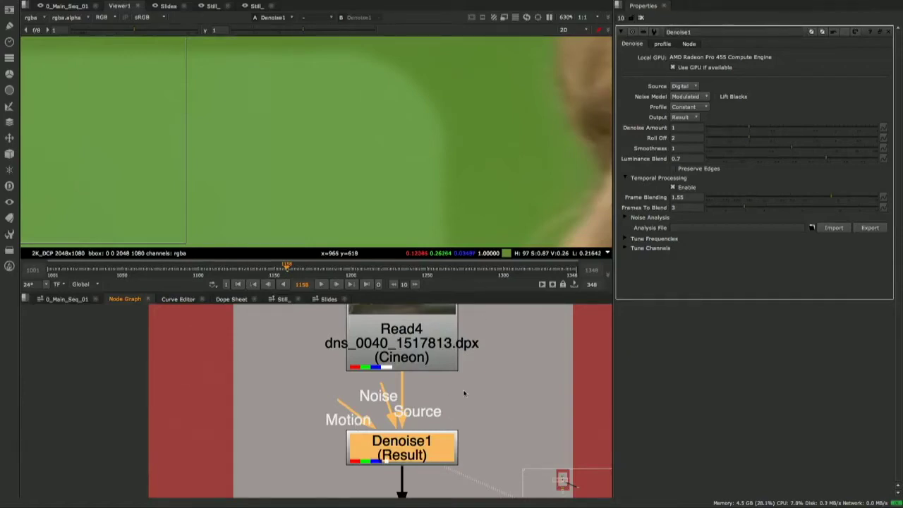
{"action": "scroll", "coordinate": [462, 396], "scroll_direction": "down", "scroll_amount": 6}
{"action": "middle_click_drag", "start_coordinate": [407, 409], "coordinate": [395, 411]}
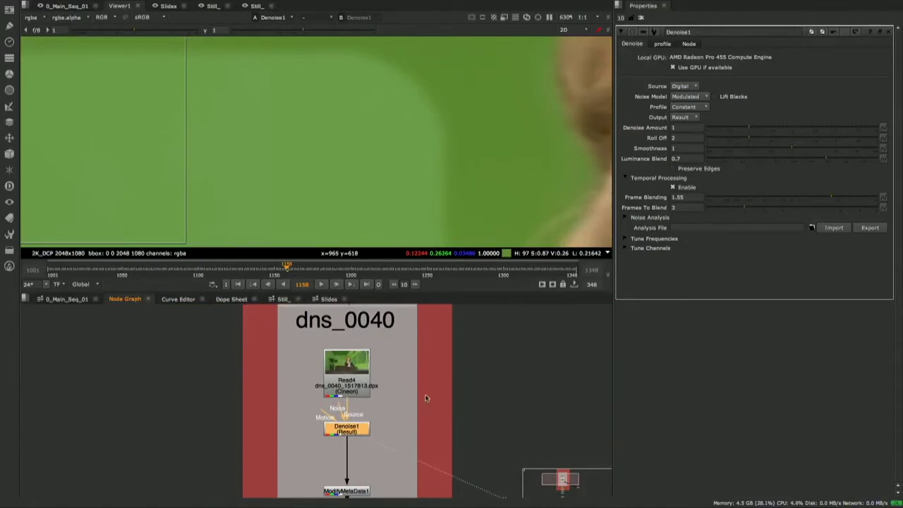
Step: Add a read node for the 0040_Vectors.1517813.exr motion vectors beside the dns_0040 plate
{"action": "right_click", "coordinate": [424, 397]}
{"action": "mouse_move", "coordinate": [400, 387]}
{"action": "mouse_move", "coordinate": [438, 416]}
{"action": "left_click", "coordinate": [487, 418]}
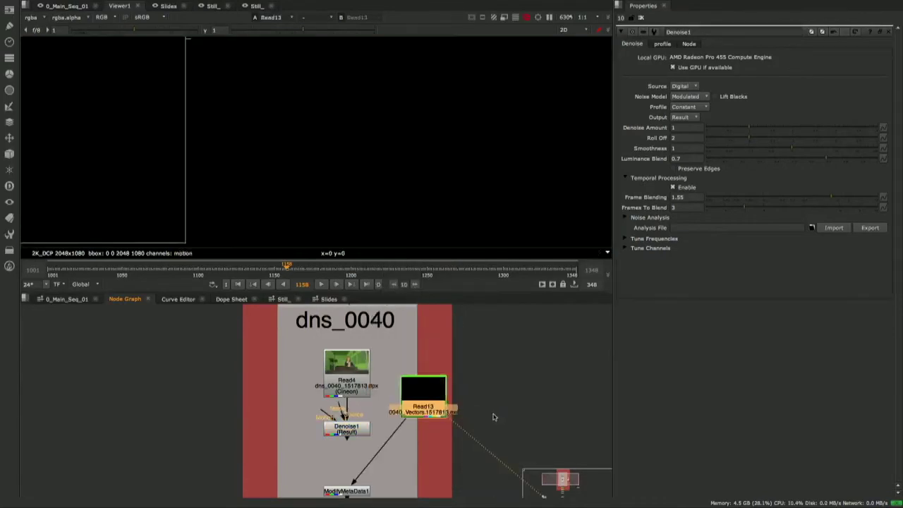
{"action": "scroll", "coordinate": [406, 424], "scroll_direction": "up", "scroll_amount": 3}
{"action": "left_click_drag", "start_coordinate": [423, 395], "coordinate": [411, 386]}
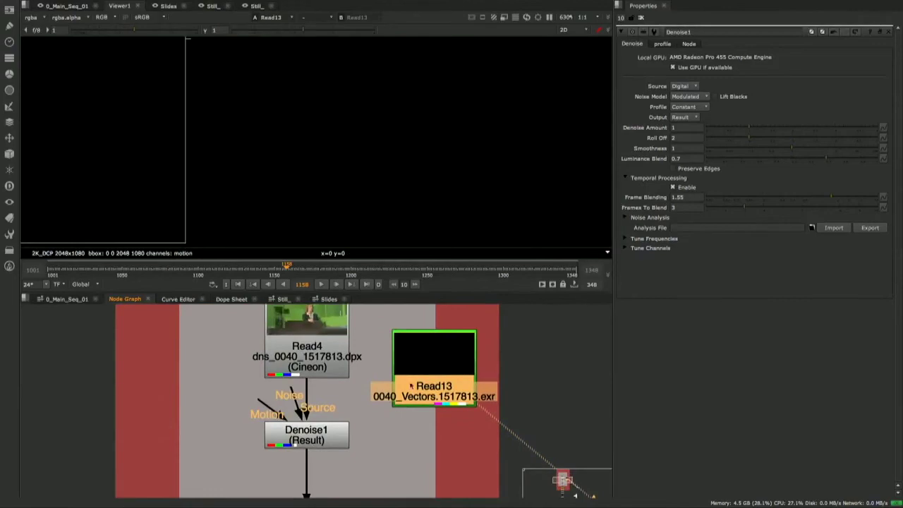
Step: Display the motion layer of the vectors read node and examine the whole frame
{"action": "left_click", "coordinate": [40, 18]}
{"action": "left_click", "coordinate": [44, 64]}
{"action": "scroll", "coordinate": [339, 146], "scroll_direction": "up", "scroll_amount": 3}
{"action": "scroll", "coordinate": [373, 165], "scroll_direction": "down", "scroll_amount": 6}
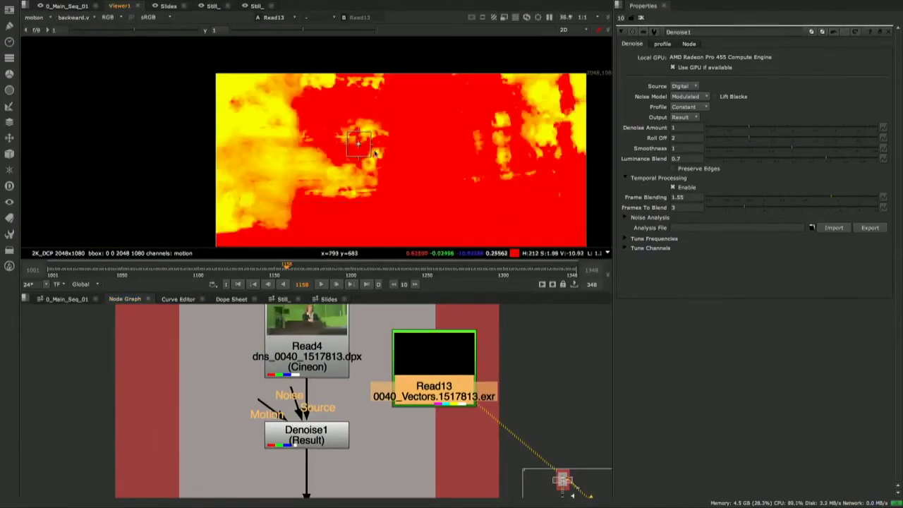
{"action": "scroll", "coordinate": [373, 144], "scroll_direction": "up", "scroll_amount": 1}
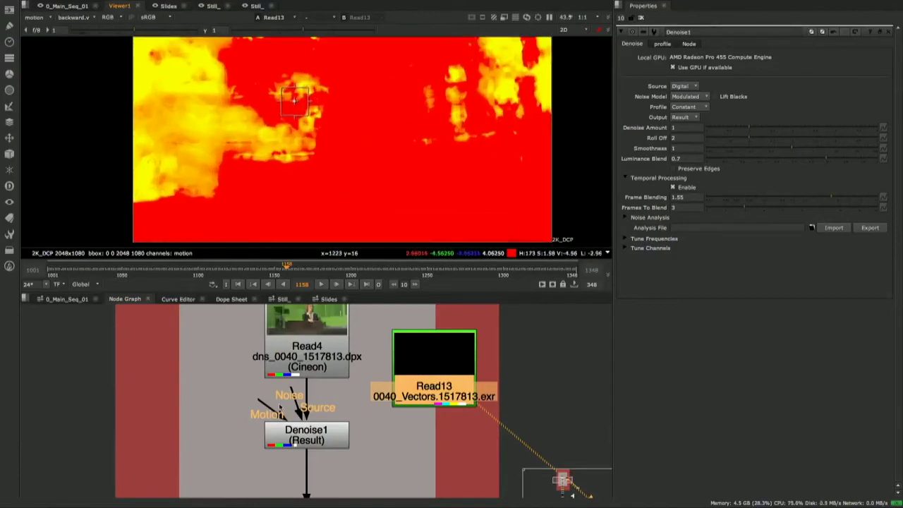
Step: Connect Denoise1's Motion input to the vectors read node and view the Denoise1 result in rgba
{"action": "left_click_drag", "start_coordinate": [262, 402], "coordinate": [424, 391]}
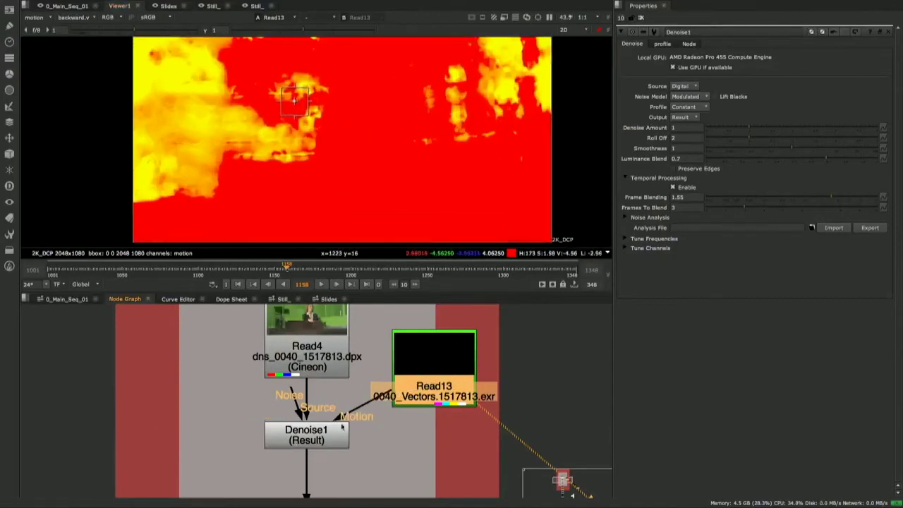
{"action": "left_click", "coordinate": [34, 17]}
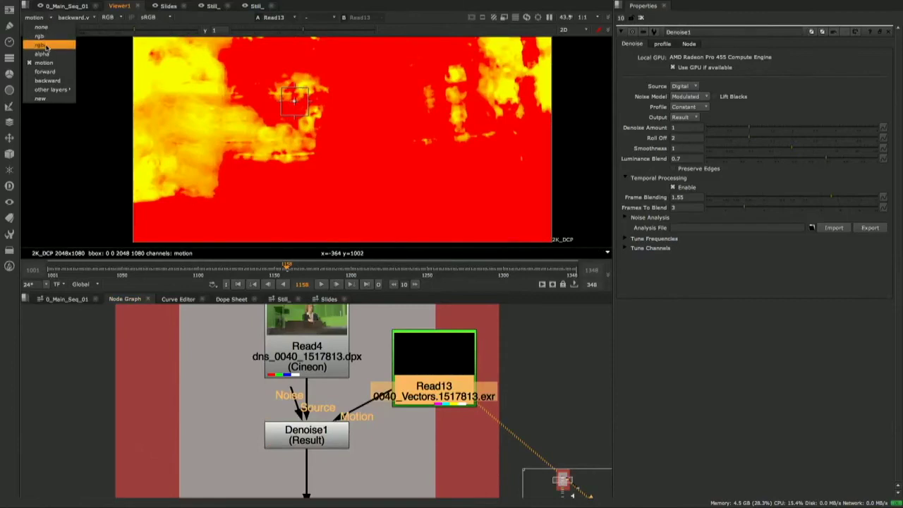
{"action": "left_click", "coordinate": [37, 24]}
{"action": "left_click", "coordinate": [321, 434]}
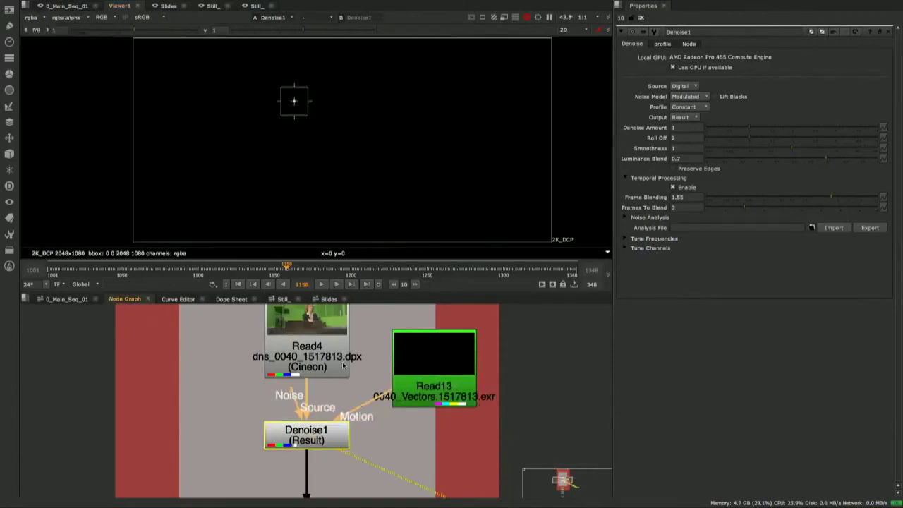
{"action": "key", "text": "1"}
{"action": "scroll", "coordinate": [380, 138], "scroll_direction": "up", "scroll_amount": 6}
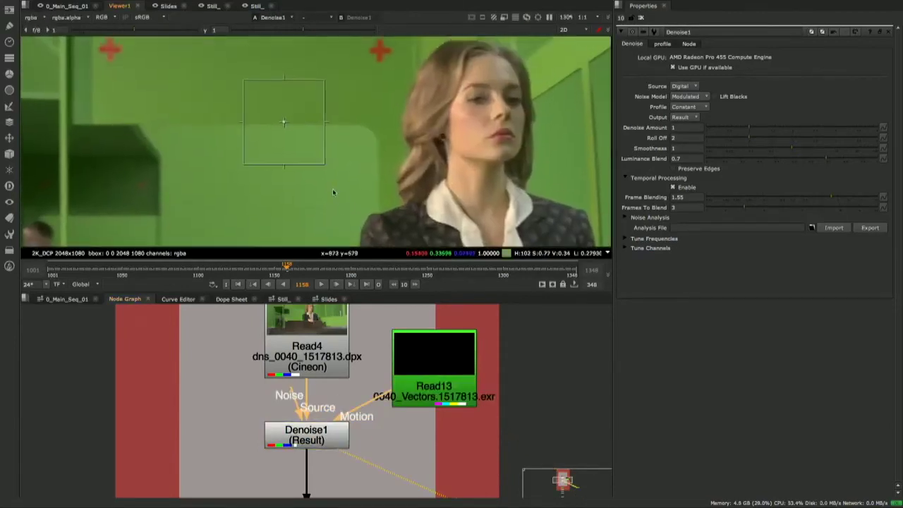
Step: Move the vectors read node slightly up and farther away from Denoise1
{"action": "left_click_drag", "start_coordinate": [438, 390], "coordinate": [465, 362]}
{"action": "scroll", "coordinate": [468, 361], "scroll_direction": "down", "scroll_amount": 3}
{"action": "middle_click_drag", "start_coordinate": [429, 381], "coordinate": [419, 399]}
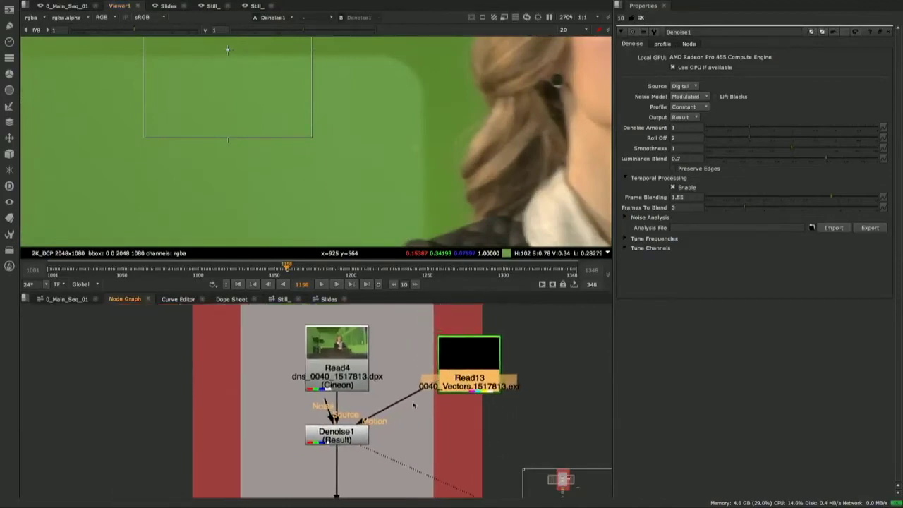
Step: Inspect the denoised wall and hair edges, and enable Lift Blacks for Denoise1's noise model
{"action": "scroll", "coordinate": [372, 114], "scroll_direction": "down", "scroll_amount": 2}
{"action": "middle_click_drag", "start_coordinate": [374, 112], "coordinate": [345, 172]}
{"action": "scroll", "coordinate": [345, 148], "scroll_direction": "up", "scroll_amount": 3}
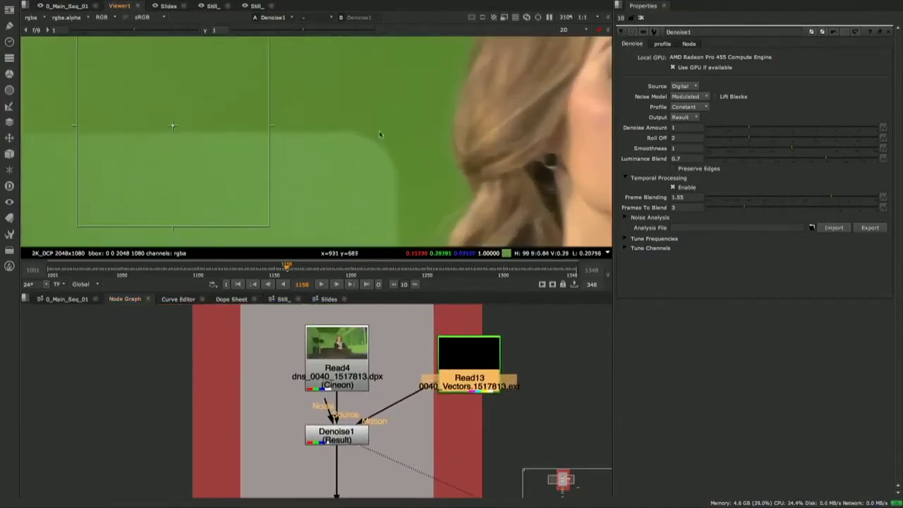
{"action": "middle_click_drag", "start_coordinate": [401, 128], "coordinate": [378, 153]}
{"action": "scroll", "coordinate": [378, 155], "scroll_direction": "down", "scroll_amount": 2}
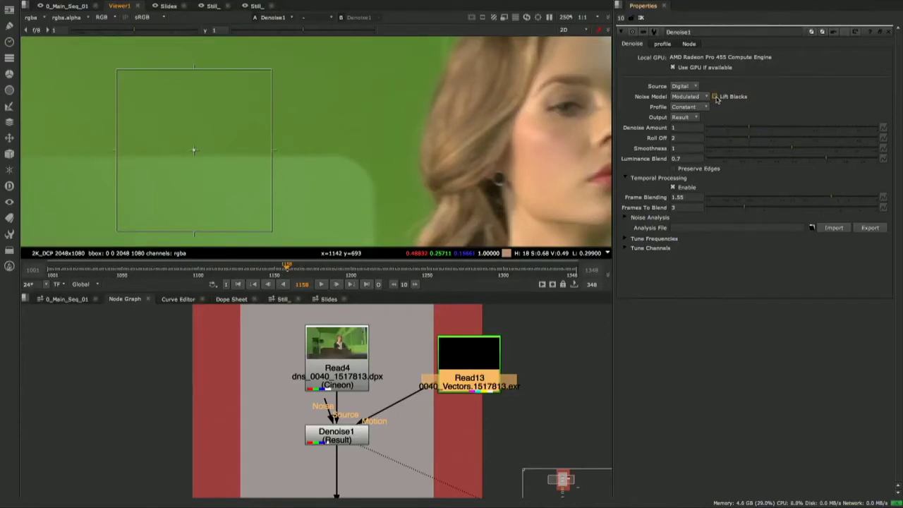
{"action": "left_click", "coordinate": [715, 97]}
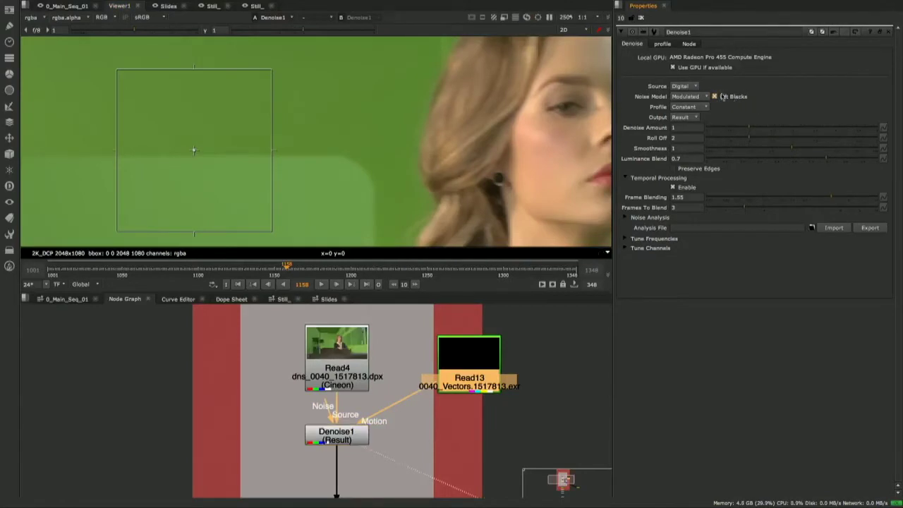
Step: Check the woman's face up close and enable Preserve Edges on Denoise1
{"action": "middle_click_drag", "start_coordinate": [470, 157], "coordinate": [429, 146]}
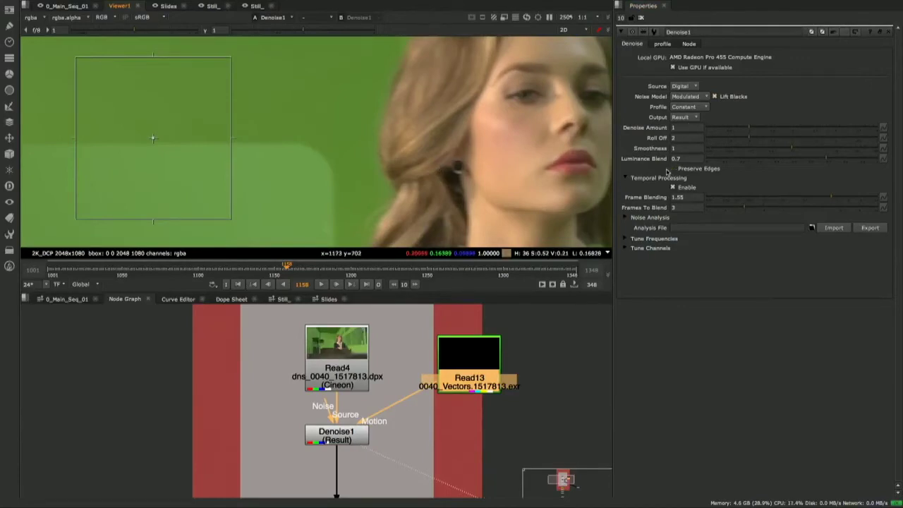
{"action": "middle_click_drag", "start_coordinate": [513, 168], "coordinate": [439, 153]}
{"action": "scroll", "coordinate": [439, 152], "scroll_direction": "up", "scroll_amount": 5}
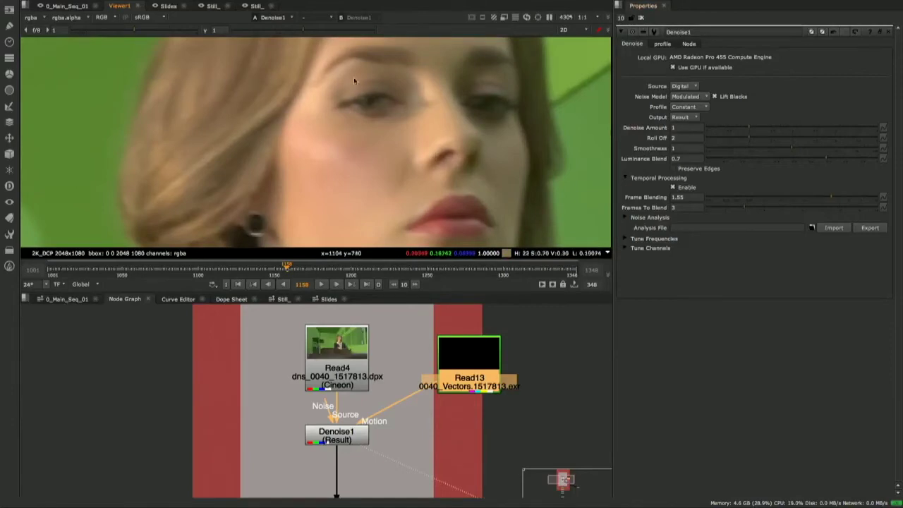
{"action": "left_click", "coordinate": [672, 168]}
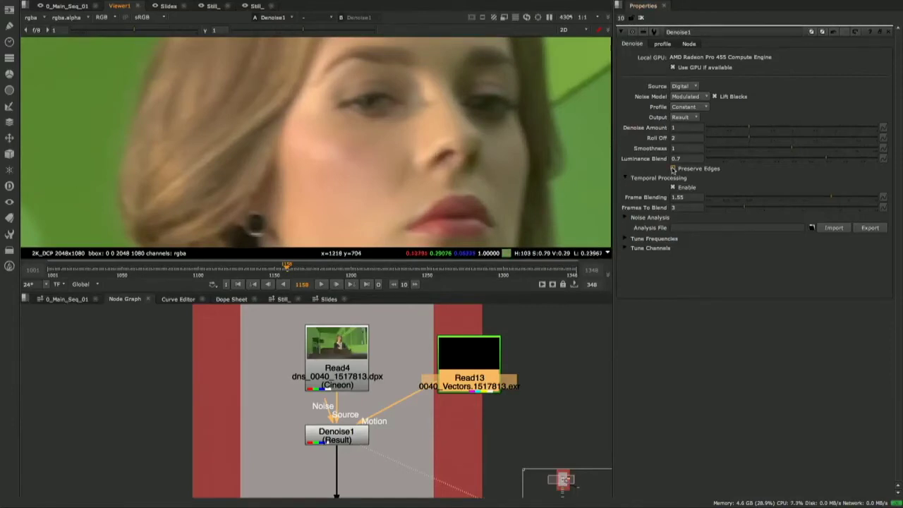
Step: Turn Preserve Edges off to compare the hair edge, and undo that change
{"action": "middle_click_drag", "start_coordinate": [367, 137], "coordinate": [413, 153]}
{"action": "middle_click_drag", "start_coordinate": [289, 121], "coordinate": [308, 126]}
{"action": "scroll", "coordinate": [314, 130], "scroll_direction": "left", "scroll_amount": 2}
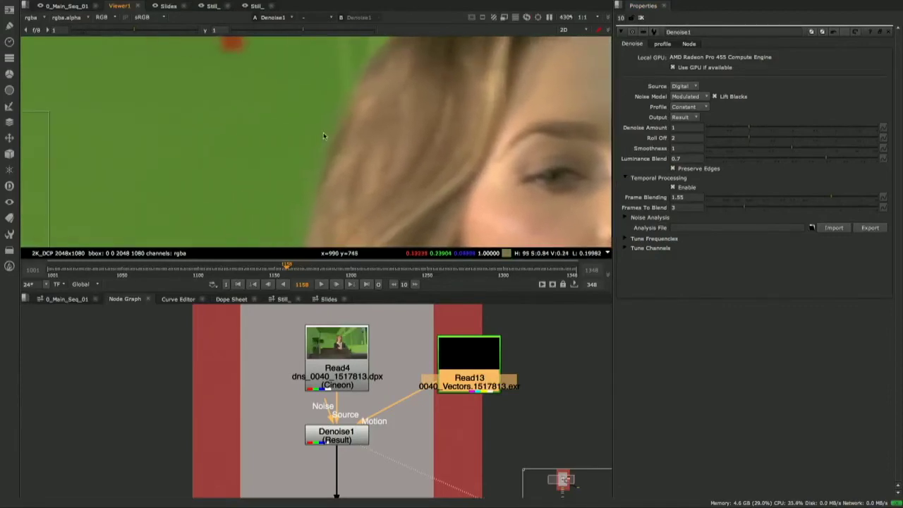
{"action": "left_click", "coordinate": [673, 169]}
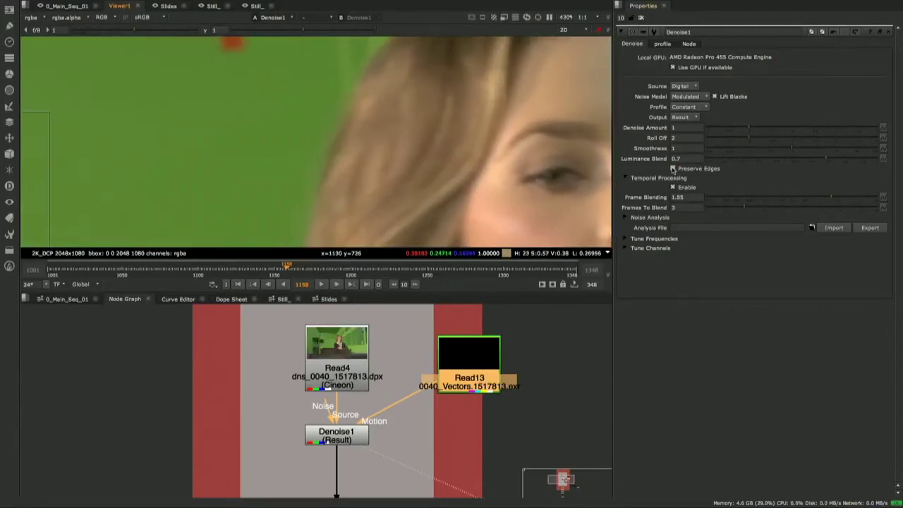
{"action": "scroll", "coordinate": [380, 135], "scroll_direction": "up", "scroll_amount": 5}
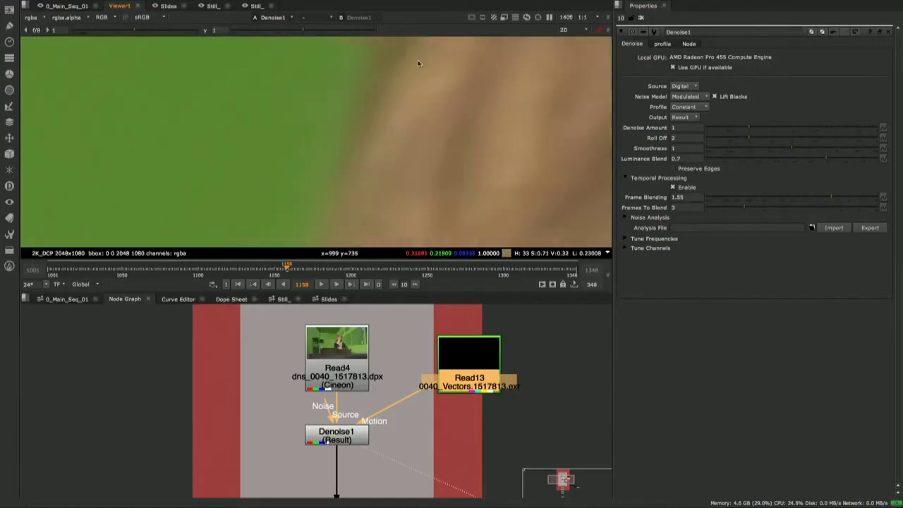
{"action": "scroll", "coordinate": [391, 136], "scroll_direction": "down", "scroll_amount": 3}
{"action": "key", "text": "super+z"}
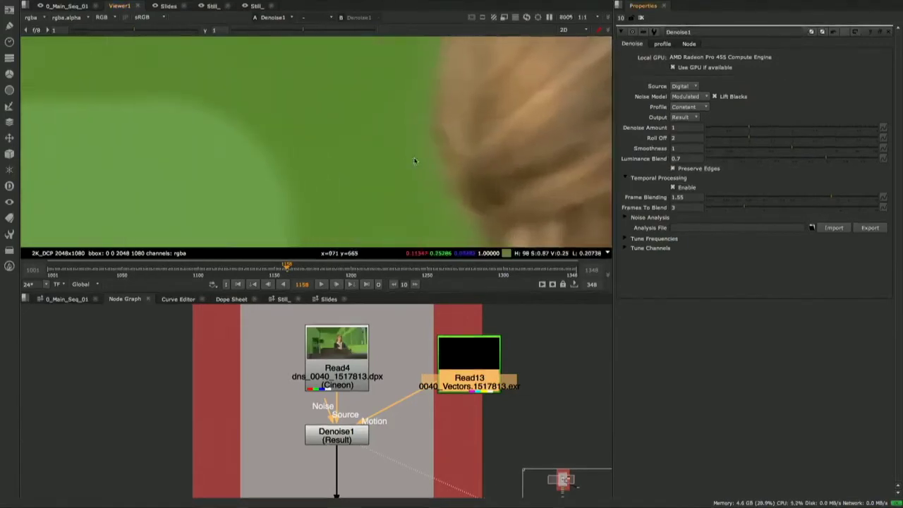
Step: Undo one more Denoise1 change and display the plate's blue channel at close range
{"action": "key", "text": "super+z"}
{"action": "key", "text": "b"}
{"action": "scroll", "coordinate": [552, 165], "scroll_direction": "up", "scroll_amount": 3}
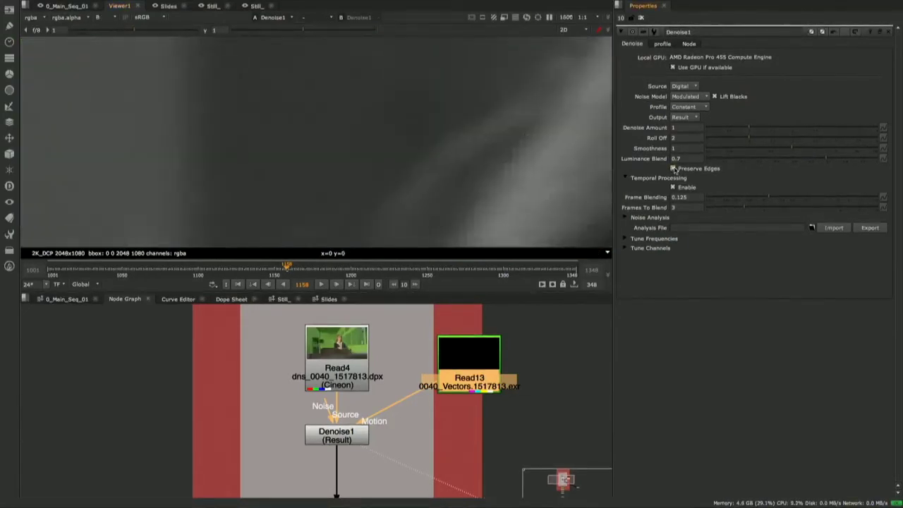
Step: Toggle Preserve Edges on and off on Denoise1 to compare the hair edge in the blue channel
{"action": "left_click", "coordinate": [673, 168]}
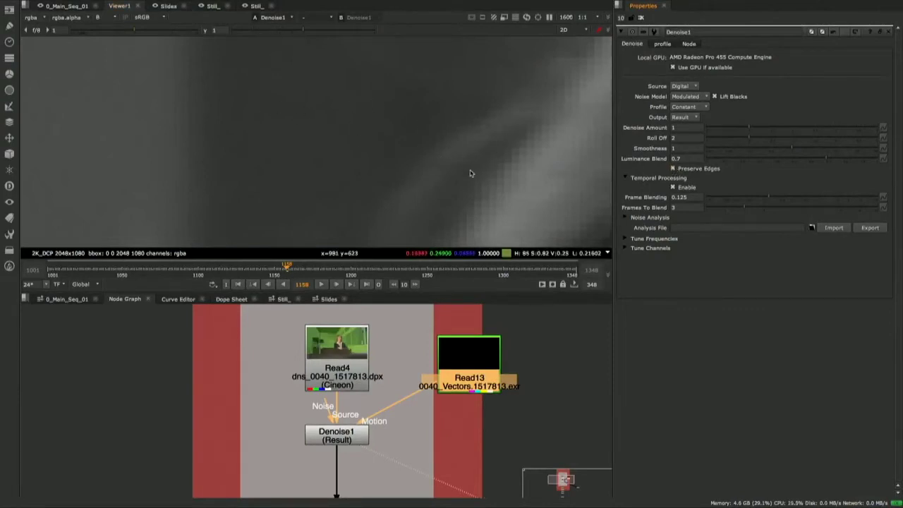
{"action": "left_click", "coordinate": [674, 170]}
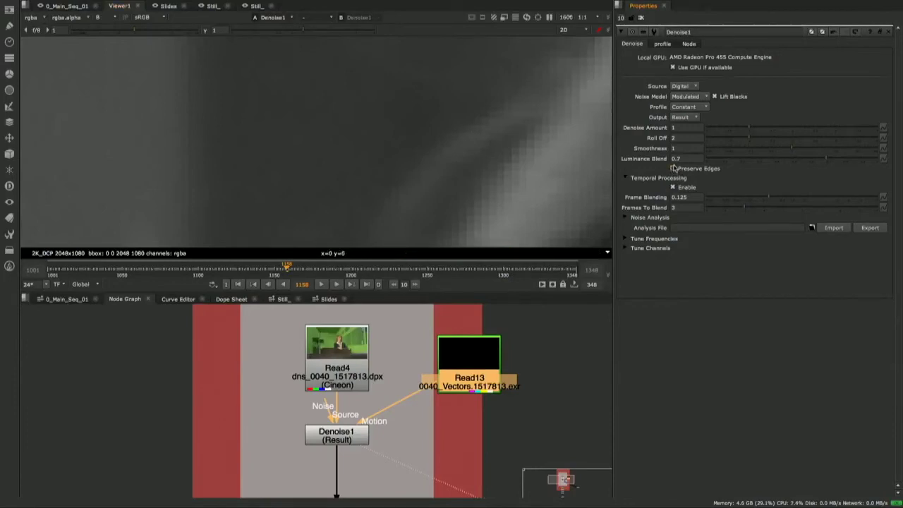
{"action": "key", "text": "g"}
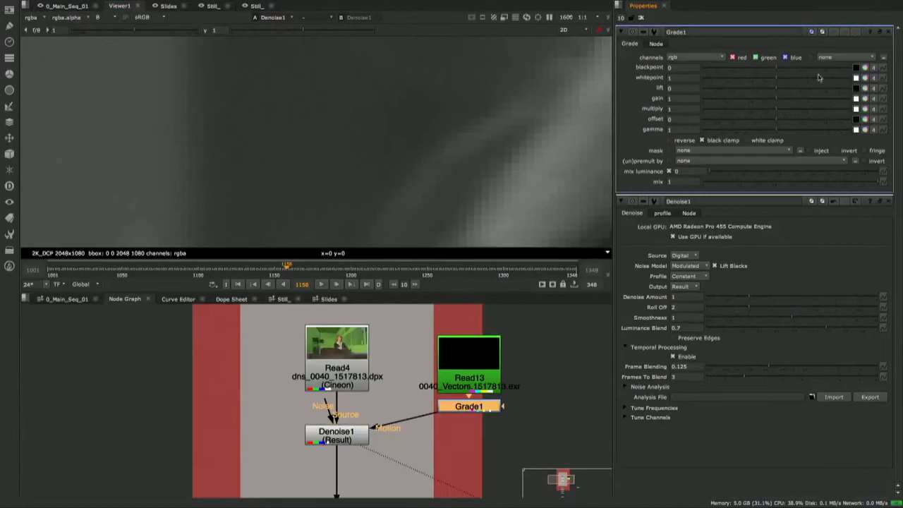
{"action": "left_click", "coordinate": [889, 33]}
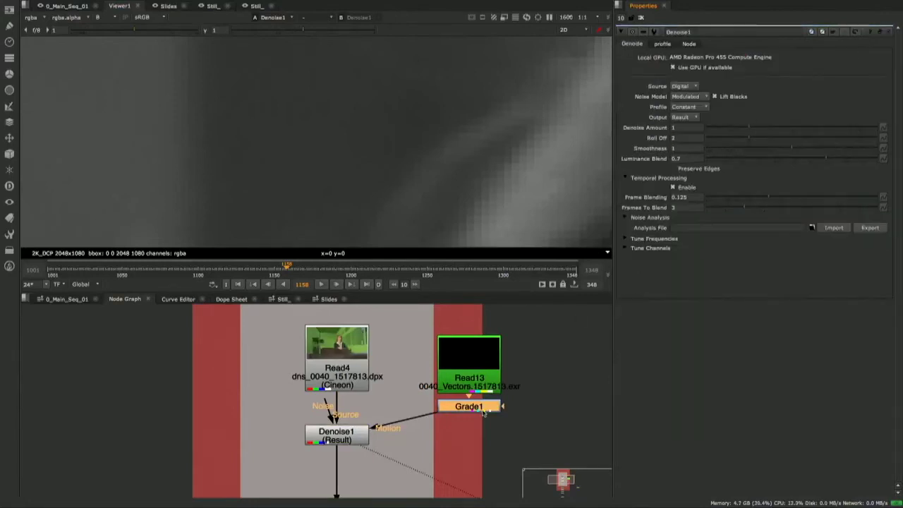
{"action": "key", "text": "Delete"}
Step: Enable Preserve Edges on Denoise1 and return the viewer from the blue channel to the full RGB plate
{"action": "left_click", "coordinate": [358, 439]}
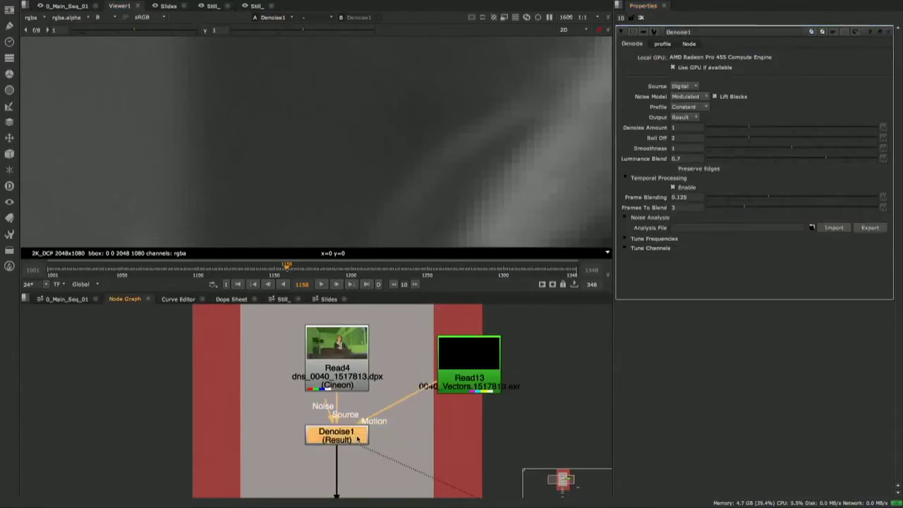
{"action": "left_click", "coordinate": [672, 169]}
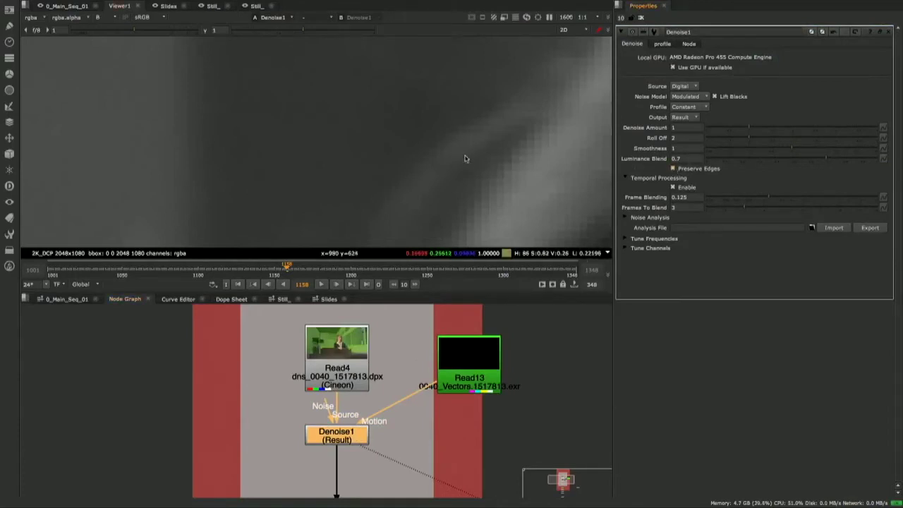
{"action": "key", "text": "b"}
{"action": "scroll", "coordinate": [405, 154], "scroll_direction": "down", "scroll_amount": 6}
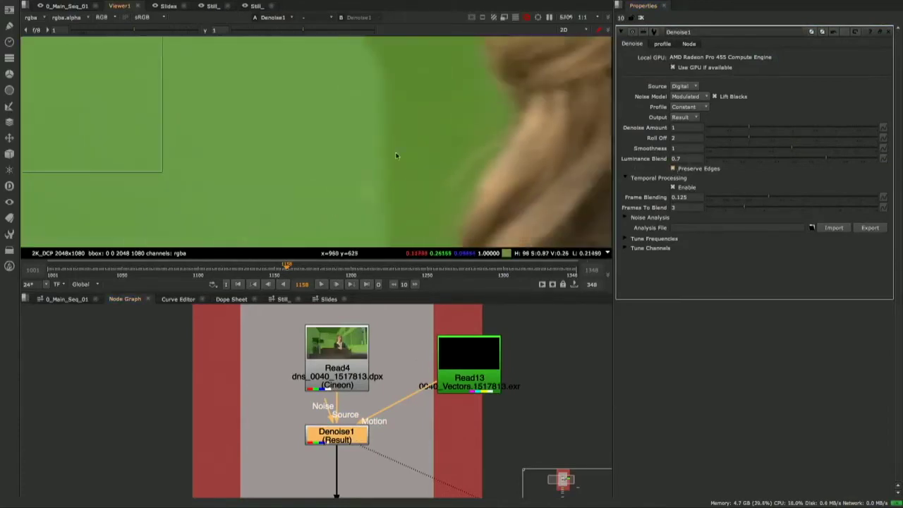
{"action": "scroll", "coordinate": [434, 156], "scroll_direction": "down", "scroll_amount": 5}
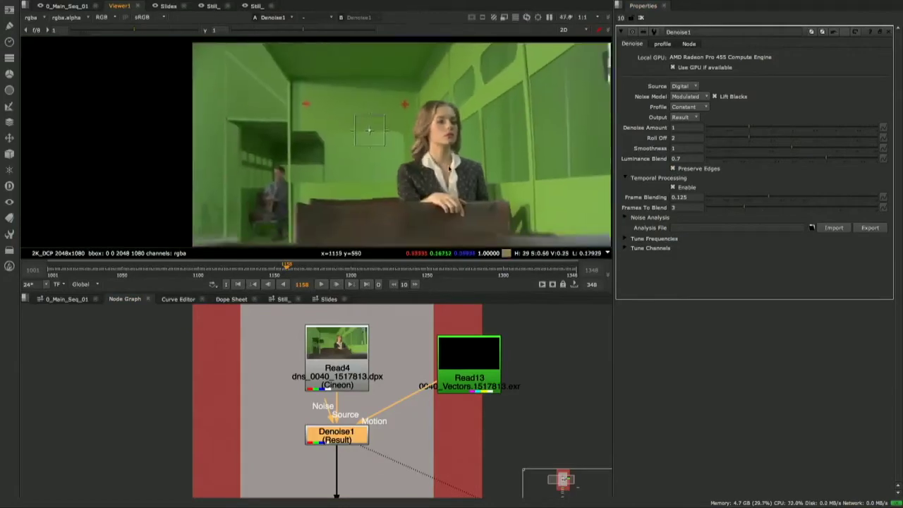
{"action": "middle_click_drag", "start_coordinate": [440, 174], "coordinate": [358, 147]}
{"action": "scroll", "coordinate": [385, 176], "scroll_direction": "down", "scroll_amount": 1}
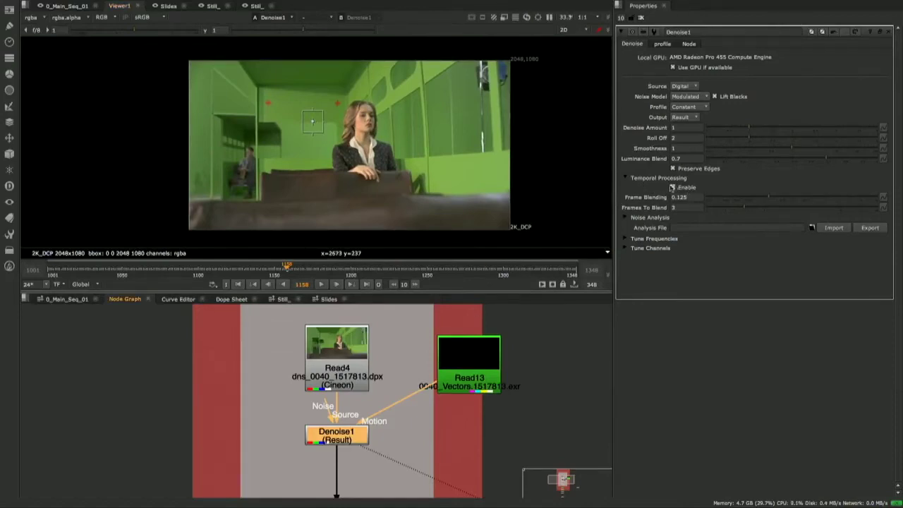
Step: Set Denoise1's Frame Blending to 0.028 and Frames To Blend to 2, and add a dot on its Motion connection from Read13
{"action": "left_click_drag", "start_coordinate": [769, 201], "coordinate": [733, 204]}
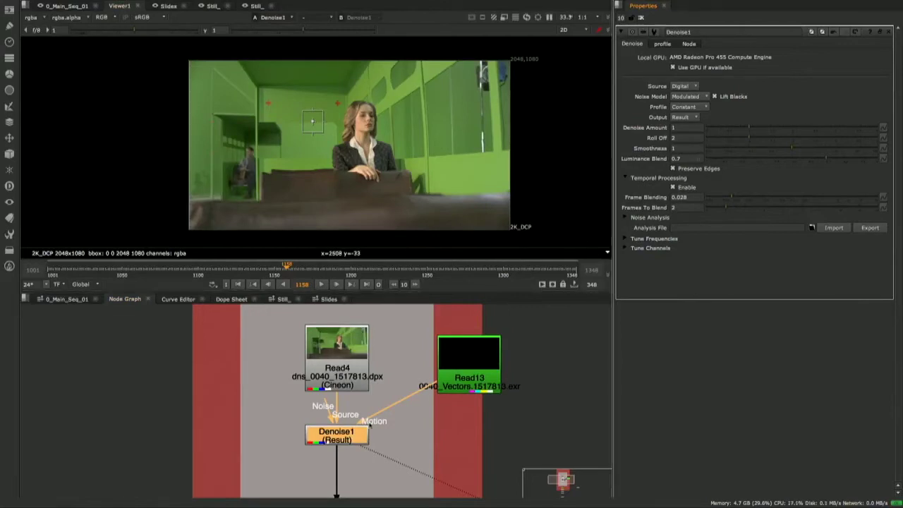
{"action": "left_click_drag", "start_coordinate": [464, 386], "coordinate": [461, 392]}
{"action": "left_click_drag", "start_coordinate": [394, 412], "coordinate": [465, 436], "text": "ctrl"}
Step: Browse the available 2D and 3D toolsets, including the CG_beauty toolset
{"action": "scroll", "coordinate": [475, 435], "scroll_direction": "down", "scroll_amount": 6}
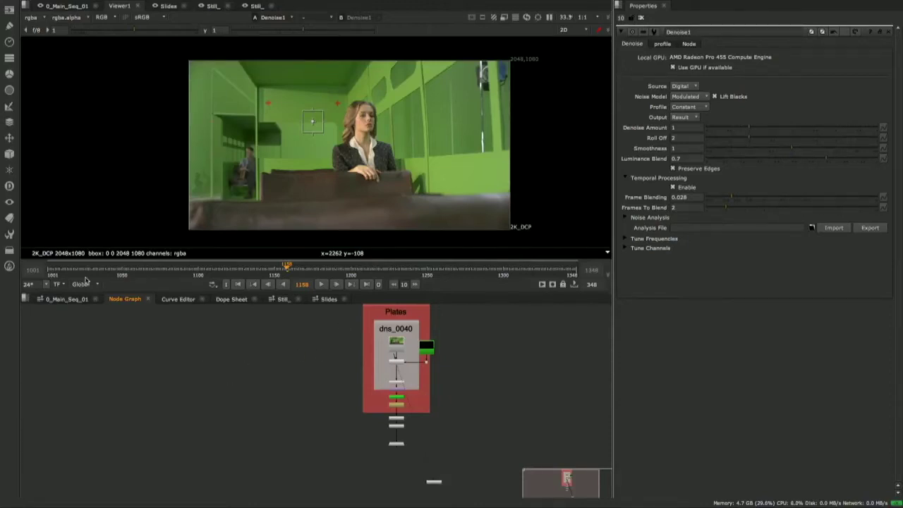
{"action": "left_click", "coordinate": [10, 236]}
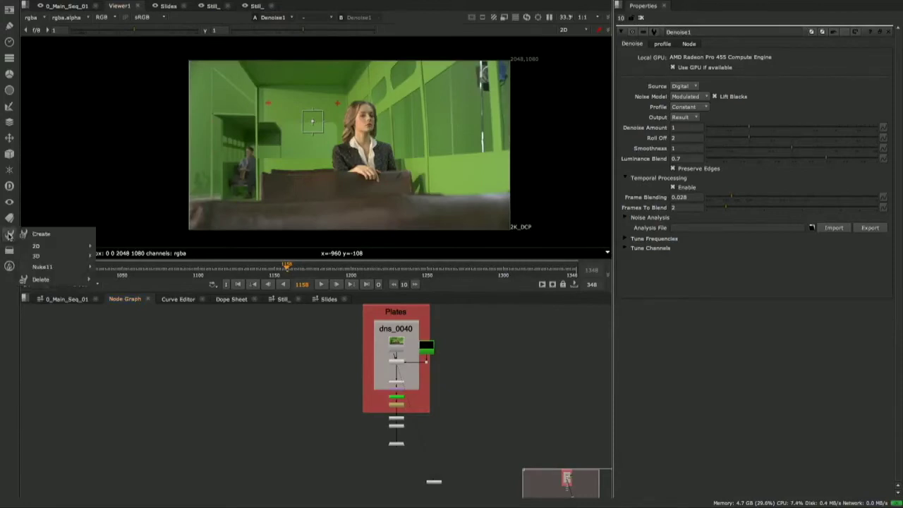
{"action": "mouse_move", "coordinate": [35, 246]}
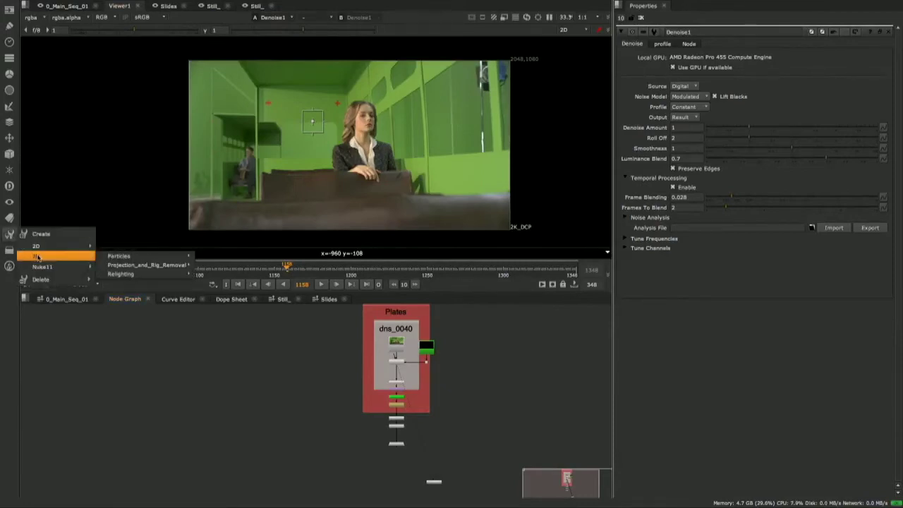
{"action": "mouse_move", "coordinate": [116, 247]}
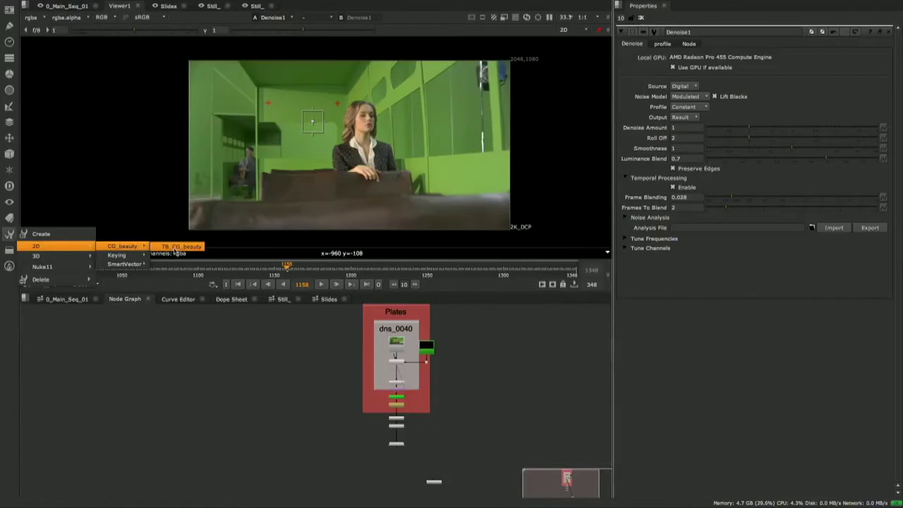
{"action": "mouse_move", "coordinate": [144, 258]}
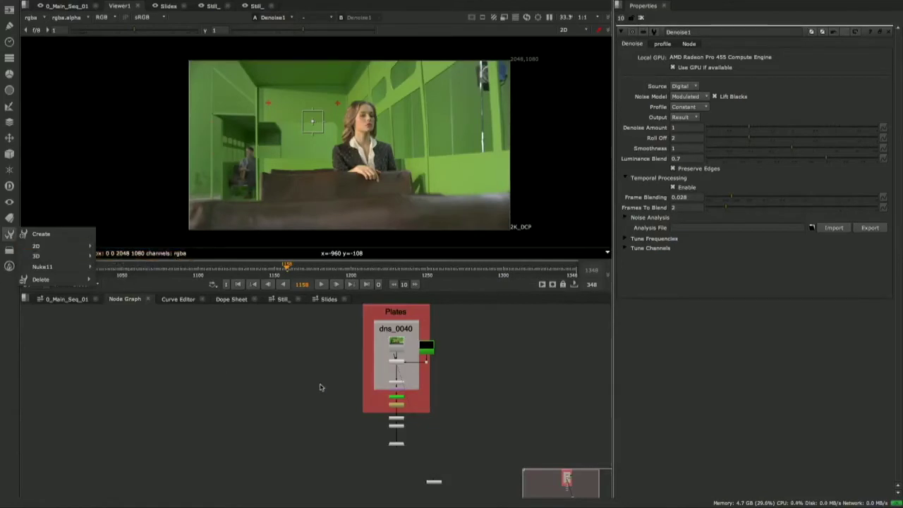
Step: Insert the 2D Keying toolset into empty node graph space beside the dns_0040 plate nodes
{"action": "scroll", "coordinate": [427, 364], "scroll_direction": "down", "scroll_amount": 3}
{"action": "middle_click_drag", "start_coordinate": [423, 364], "coordinate": [384, 370]}
{"action": "scroll", "coordinate": [384, 370], "scroll_direction": "up", "scroll_amount": 4}
{"action": "middle_click_drag", "start_coordinate": [376, 333], "coordinate": [339, 384]}
{"action": "scroll", "coordinate": [392, 402], "scroll_direction": "down", "scroll_amount": 2}
{"action": "middle_click_drag", "start_coordinate": [464, 398], "coordinate": [256, 384]}
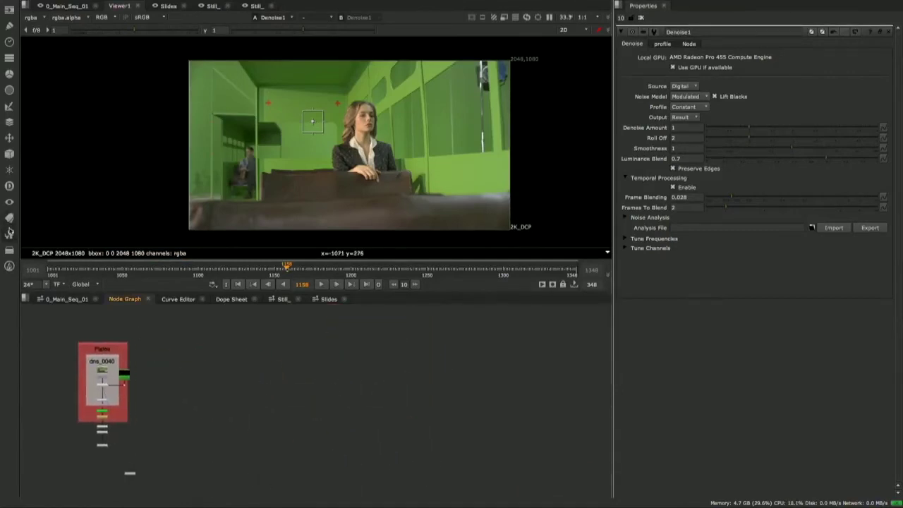
{"action": "left_click", "coordinate": [10, 233]}
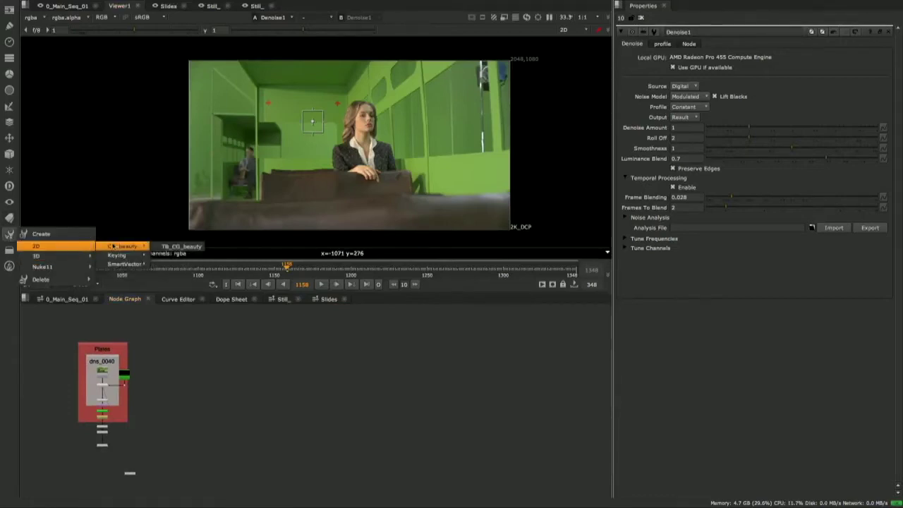
{"action": "left_click", "coordinate": [178, 257]}
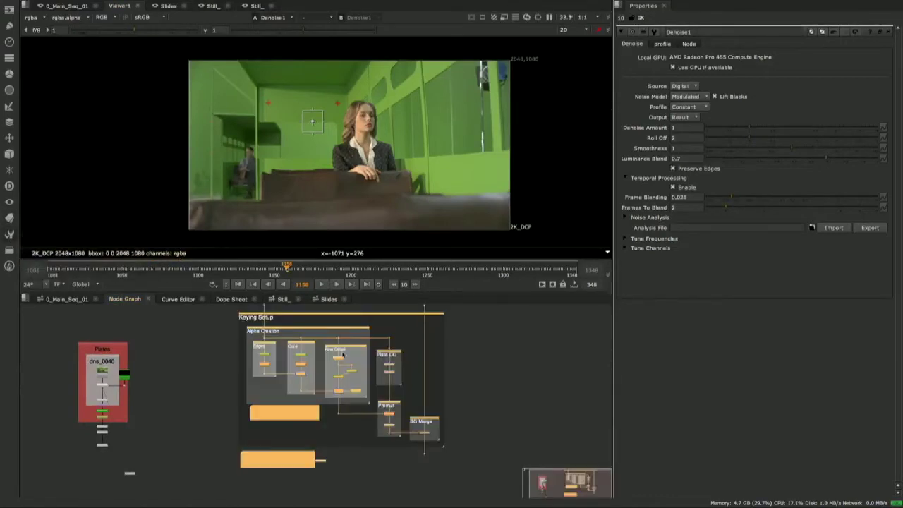
Step: Examine the Edges, Core and Fine Detail branches in the Alpha Creation section of the keying setup
{"action": "middle_click_drag", "start_coordinate": [292, 359], "coordinate": [290, 371]}
{"action": "scroll", "coordinate": [276, 360], "scroll_direction": "up", "scroll_amount": 4}
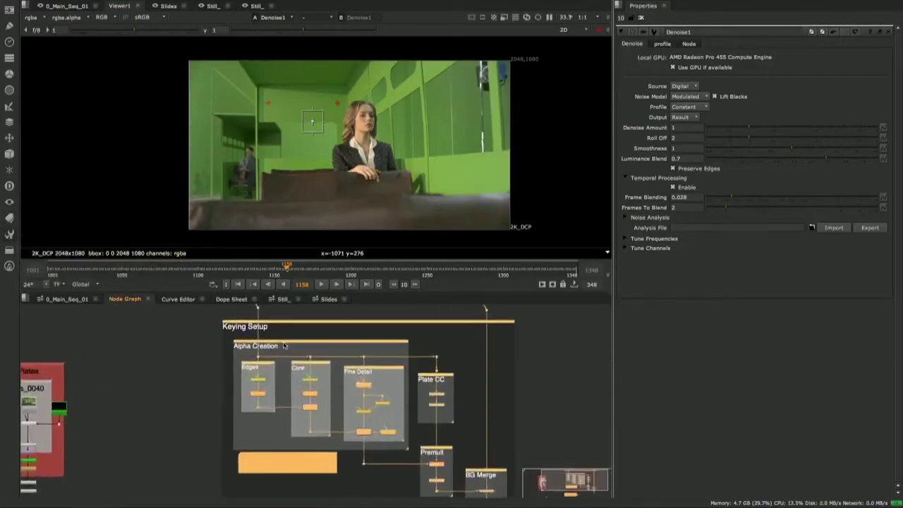
{"action": "left_click", "coordinate": [185, 362]}
{"action": "scroll", "coordinate": [243, 360], "scroll_direction": "up", "scroll_amount": 1}
{"action": "scroll", "coordinate": [245, 360], "scroll_direction": "up", "scroll_amount": 3}
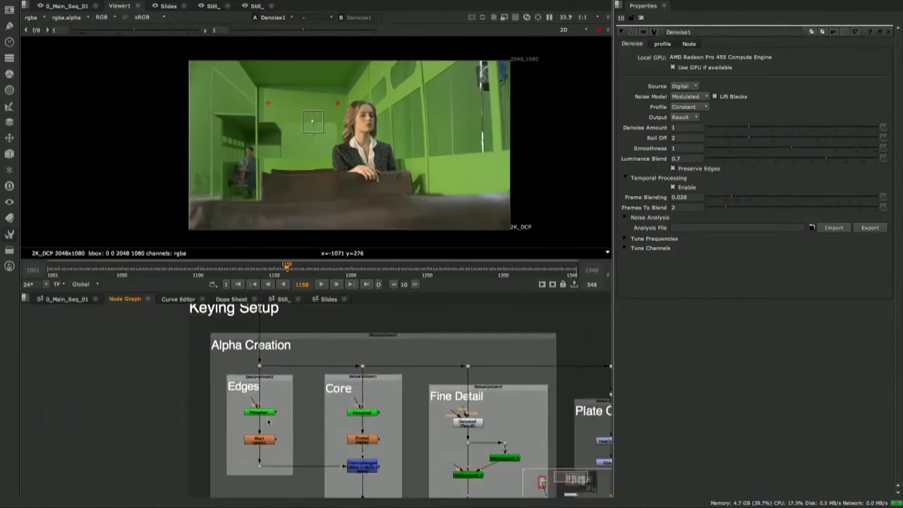
{"action": "middle_click_drag", "start_coordinate": [283, 414], "coordinate": [269, 389]}
{"action": "middle_click_drag", "start_coordinate": [378, 402], "coordinate": [258, 340]}
{"action": "scroll", "coordinate": [399, 411], "scroll_direction": "down", "scroll_amount": 4}
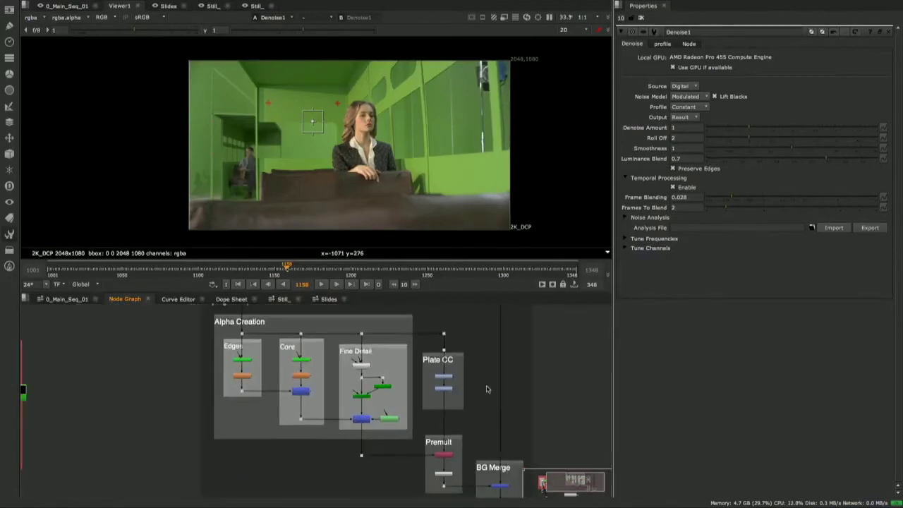
Step: Examine the Plate CC, Premult and BG Merge sections of the keying setup, selecting their nodes along the way
{"action": "scroll", "coordinate": [378, 379], "scroll_direction": "up", "scroll_amount": 3}
{"action": "left_click_drag", "start_coordinate": [378, 379], "coordinate": [343, 417]}
{"action": "middle_click_drag", "start_coordinate": [357, 443], "coordinate": [340, 311]}
{"action": "scroll", "coordinate": [342, 387], "scroll_direction": "up", "scroll_amount": 2}
{"action": "middle_click_drag", "start_coordinate": [352, 419], "coordinate": [331, 387]}
{"action": "left_click_drag", "start_coordinate": [349, 324], "coordinate": [280, 370]}
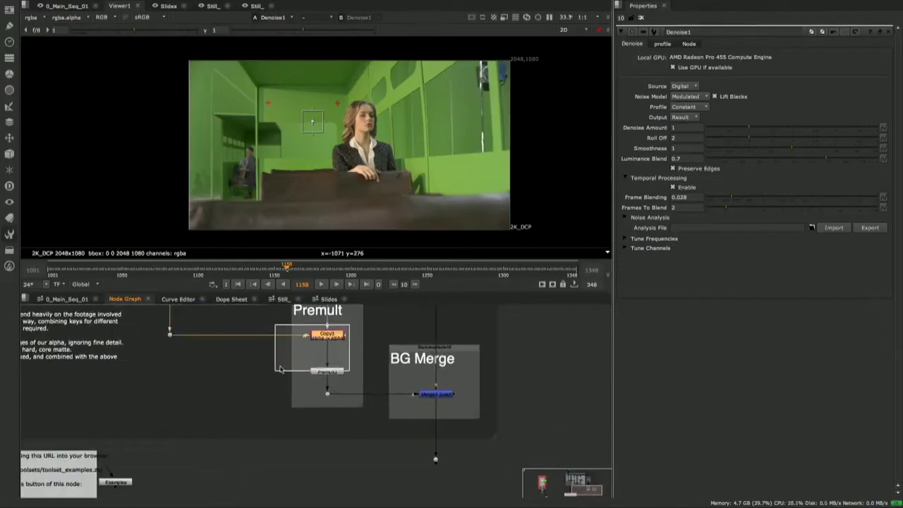
{"action": "left_click", "coordinate": [437, 394]}
{"action": "scroll", "coordinate": [379, 386], "scroll_direction": "down", "scroll_amount": 5}
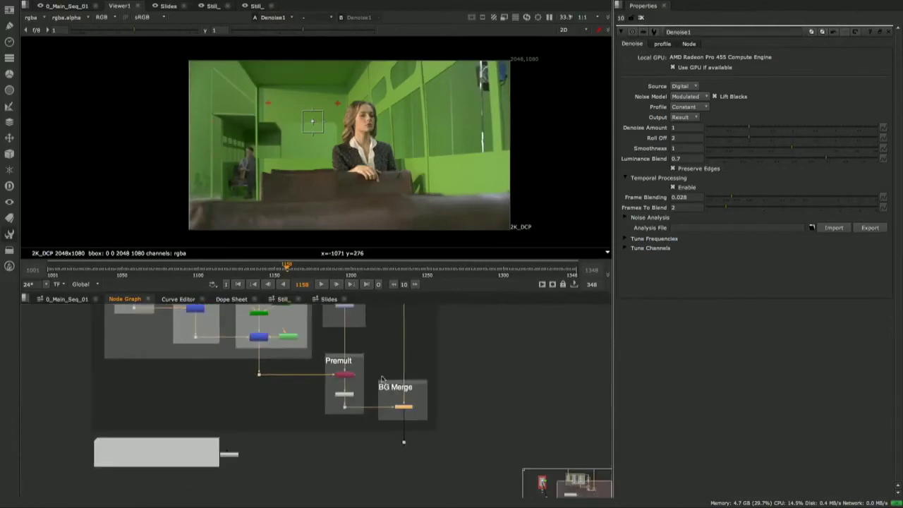
Step: Review the overall keying setup layout and read its explanatory note on combining edge, core and fine-detail keys
{"action": "middle_click_drag", "start_coordinate": [393, 351], "coordinate": [374, 444]}
{"action": "middle_click_drag", "start_coordinate": [363, 357], "coordinate": [383, 353]}
{"action": "middle_click_drag", "start_coordinate": [393, 477], "coordinate": [386, 343]}
{"action": "middle_click_drag", "start_coordinate": [208, 405], "coordinate": [278, 405]}
{"action": "middle_click_drag", "start_coordinate": [422, 394], "coordinate": [422, 469]}
{"action": "middle_click_drag", "start_coordinate": [387, 362], "coordinate": [398, 423]}
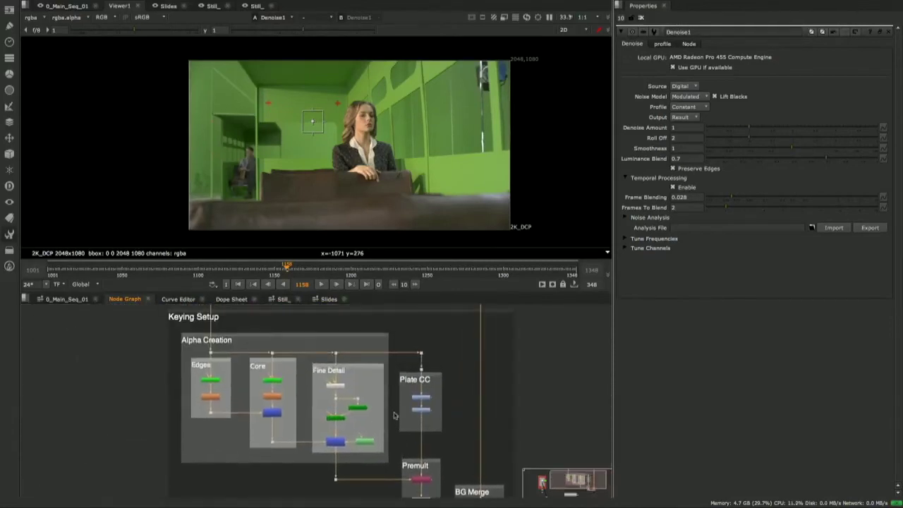
{"action": "middle_click_drag", "start_coordinate": [318, 467], "coordinate": [286, 329]}
{"action": "scroll", "coordinate": [215, 412], "scroll_direction": "up", "scroll_amount": 5}
{"action": "middle_click_drag", "start_coordinate": [252, 415], "coordinate": [377, 370]}
{"action": "middle_click_drag", "start_coordinate": [331, 310], "coordinate": [354, 477]}
{"action": "middle_click_drag", "start_coordinate": [338, 328], "coordinate": [345, 422]}
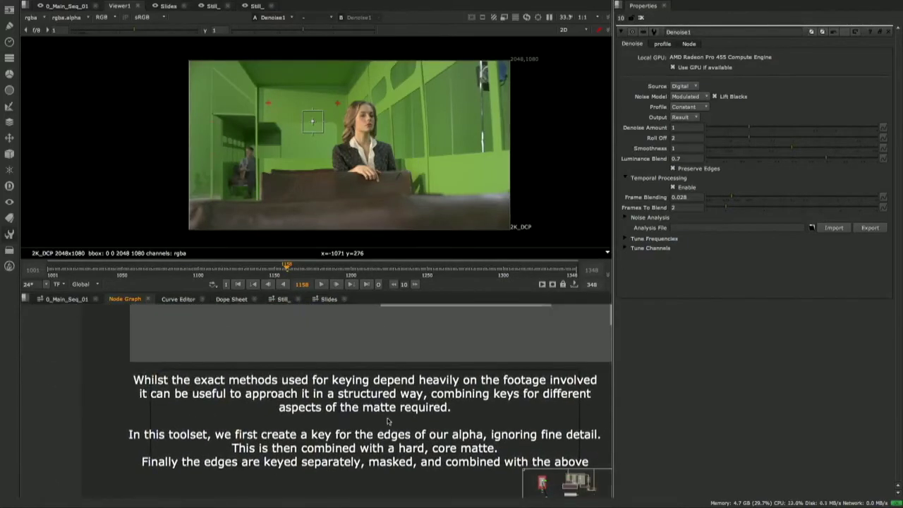
Step: Read the toolset example download note and open the properties of the Examples node beside it
{"action": "scroll", "coordinate": [391, 421], "scroll_direction": "down", "scroll_amount": 5}
{"action": "middle_click_drag", "start_coordinate": [384, 478], "coordinate": [378, 331]}
{"action": "scroll", "coordinate": [388, 393], "scroll_direction": "up", "scroll_amount": 2}
{"action": "scroll", "coordinate": [387, 393], "scroll_direction": "up", "scroll_amount": 3}
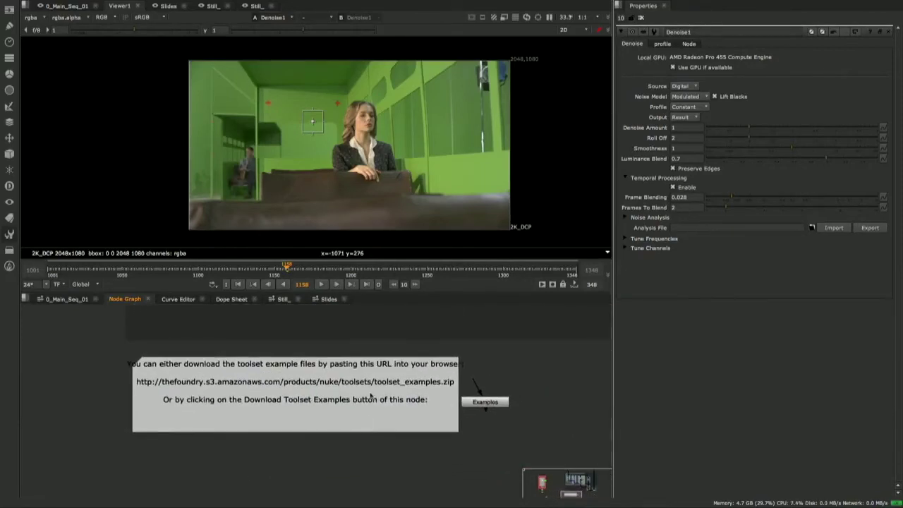
{"action": "left_click", "coordinate": [491, 406]}
{"action": "double_click", "coordinate": [489, 405]}
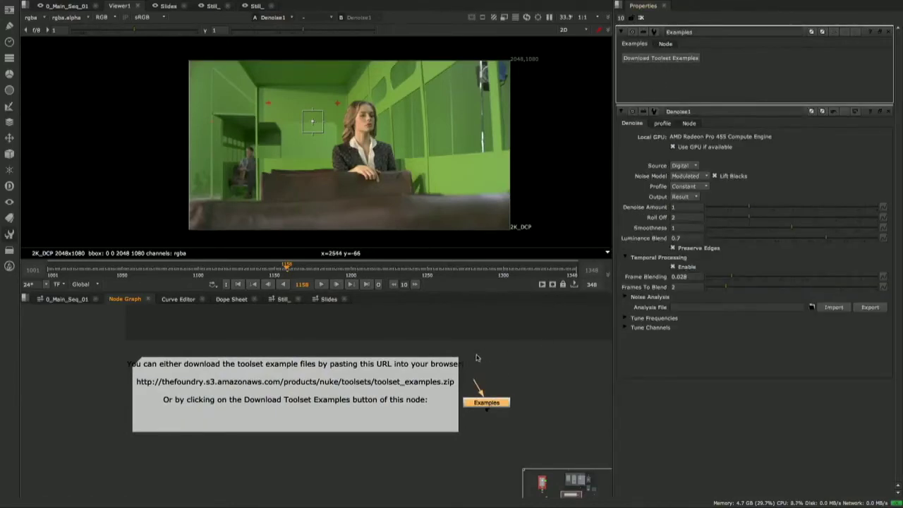
{"action": "left_click", "coordinate": [509, 375]}
Step: Browse the SmartVector, Particles, Projection_and_Rig_Removal and Relighting toolsets
{"action": "scroll", "coordinate": [521, 374], "scroll_direction": "down", "scroll_amount": 10}
{"action": "middle_click_drag", "start_coordinate": [537, 340], "coordinate": [358, 388]}
{"action": "middle_click_drag", "start_coordinate": [414, 382], "coordinate": [296, 394]}
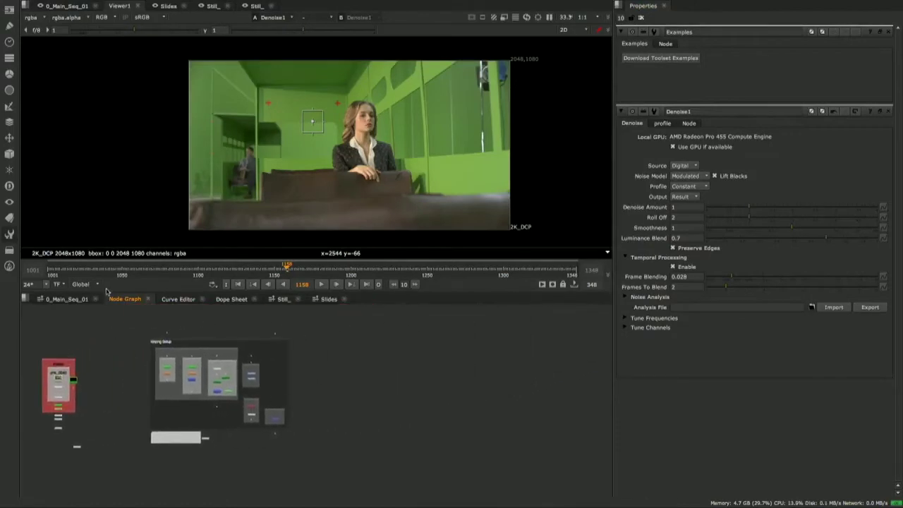
{"action": "left_click", "coordinate": [9, 235]}
{"action": "mouse_move", "coordinate": [41, 245]}
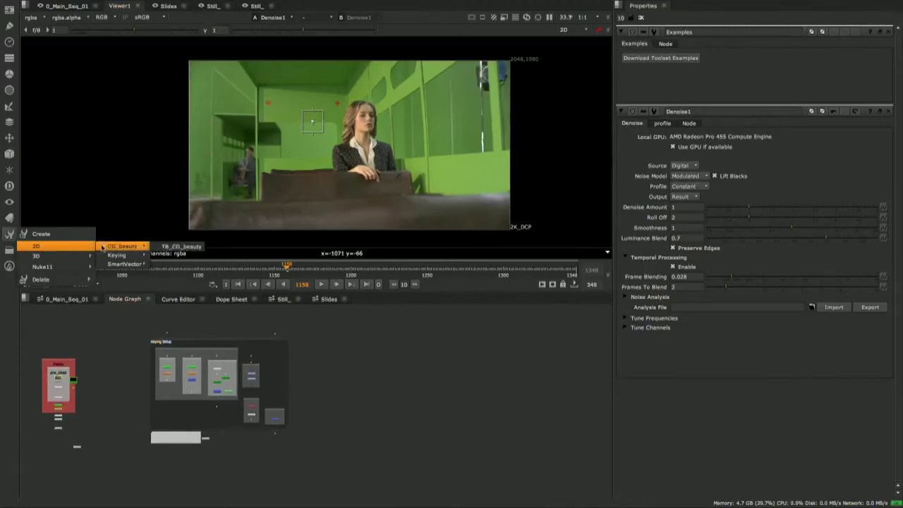
{"action": "mouse_move", "coordinate": [117, 265]}
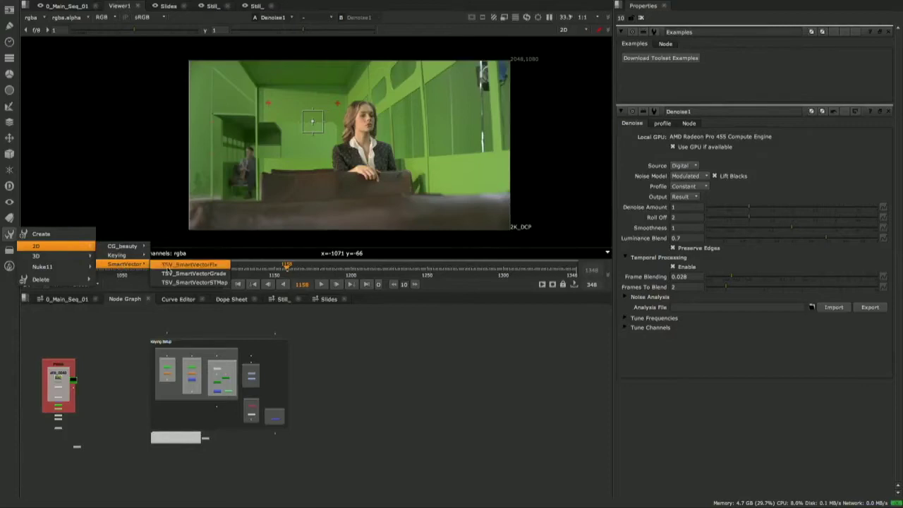
{"action": "mouse_move", "coordinate": [67, 256]}
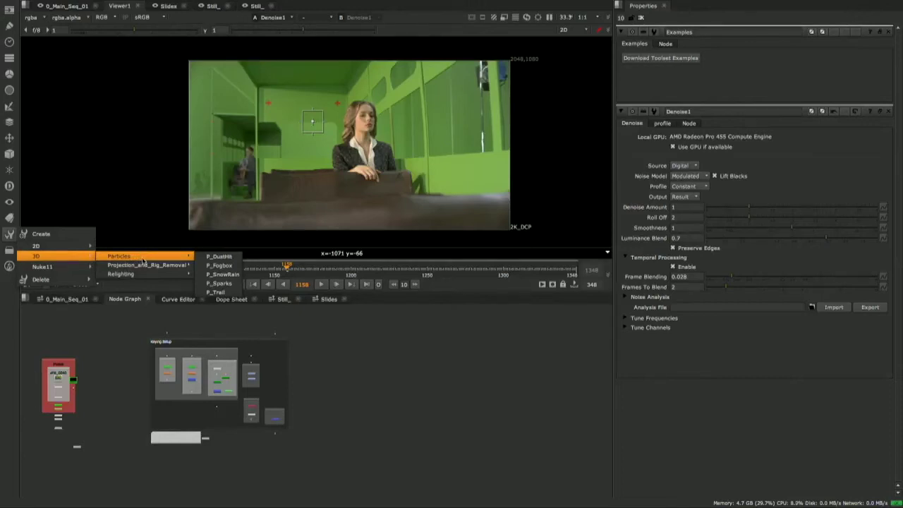
{"action": "mouse_move", "coordinate": [146, 265]}
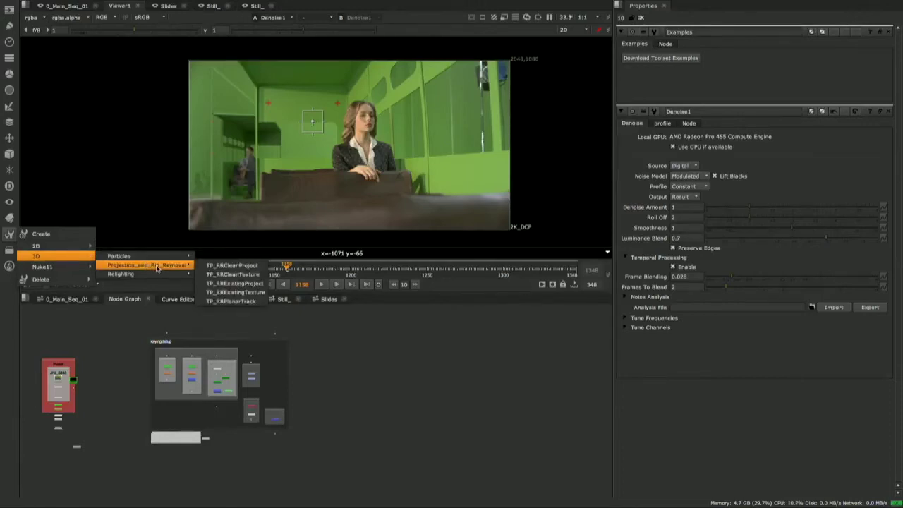
{"action": "mouse_move", "coordinate": [165, 278]}
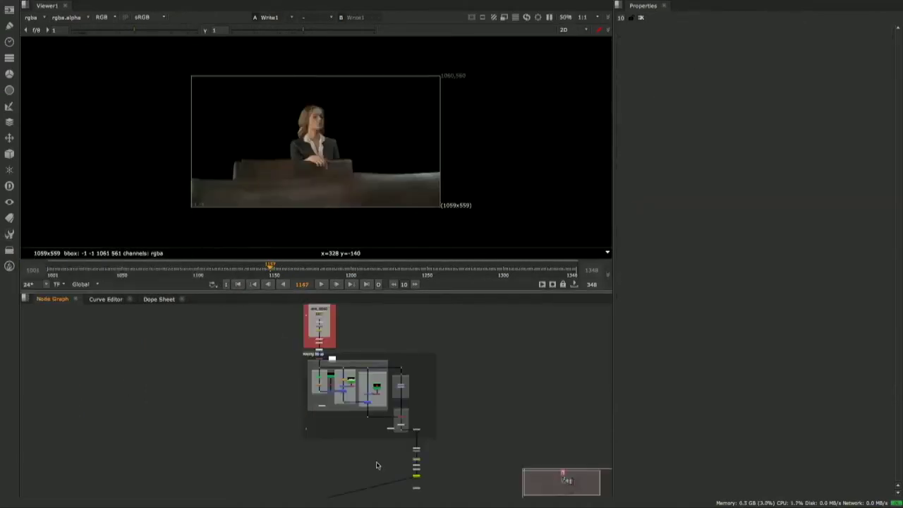
Step: Open the properties of the Write1 node below BlackOutside1 at the end of the comp
{"action": "middle_click_drag", "start_coordinate": [463, 376], "coordinate": [461, 385]}
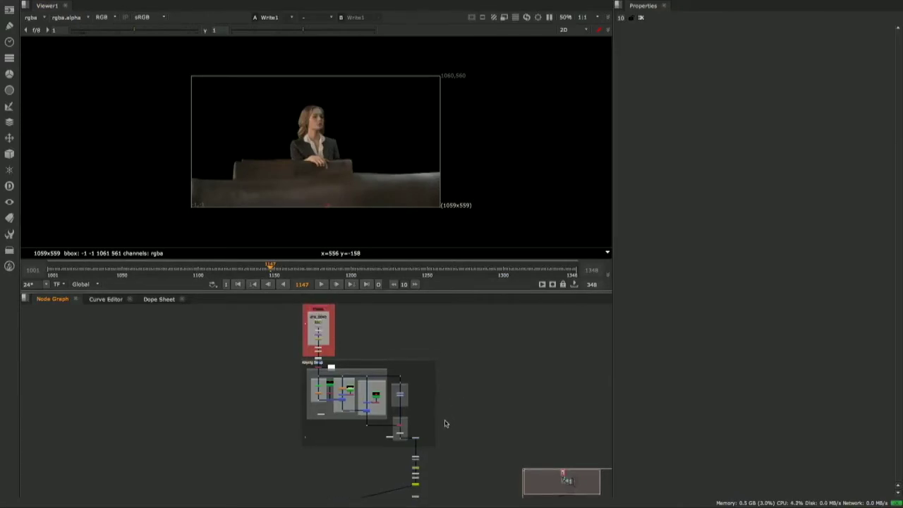
{"action": "middle_click_drag", "start_coordinate": [448, 414], "coordinate": [412, 420]}
{"action": "scroll", "coordinate": [413, 421], "scroll_direction": "up", "scroll_amount": 10}
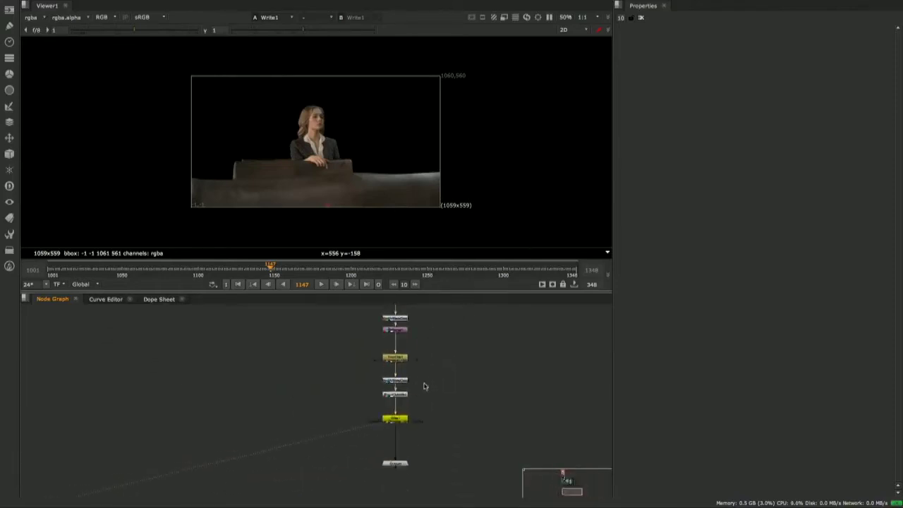
{"action": "scroll", "coordinate": [403, 409], "scroll_direction": "up", "scroll_amount": 3}
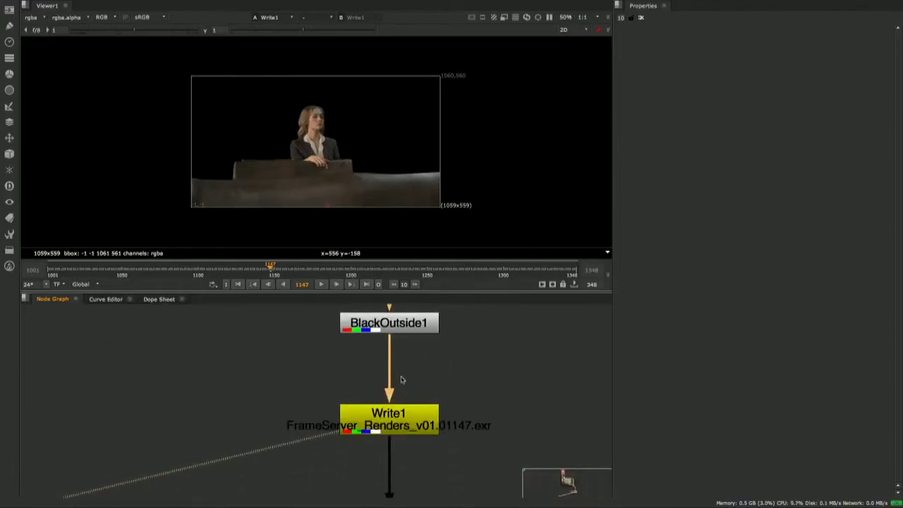
{"action": "double_click", "coordinate": [404, 421]}
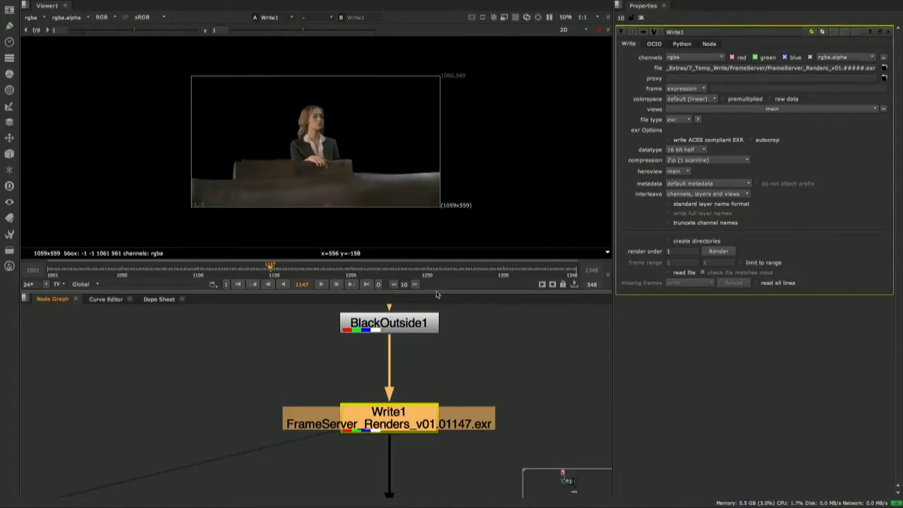
Step: Render Write1 through the frame server with the frame range set to 1148-1348
{"action": "left_click", "coordinate": [720, 251]}
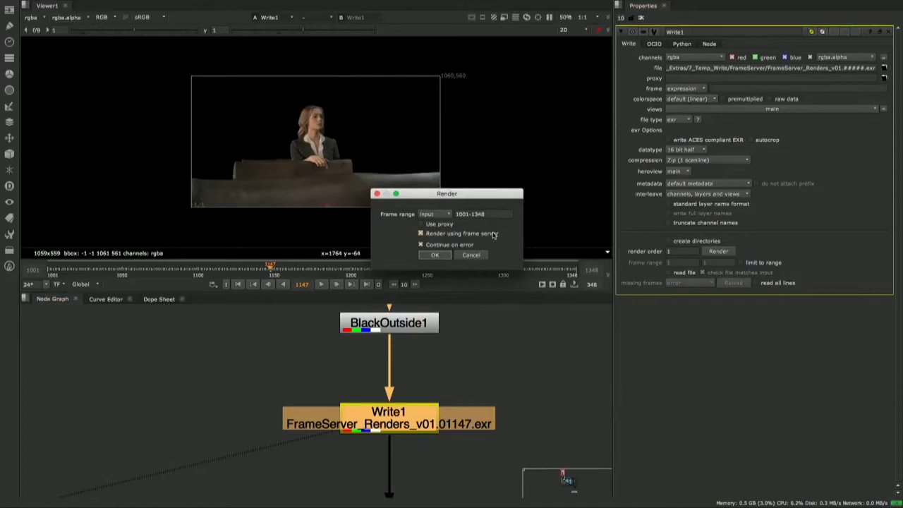
{"action": "left_click", "coordinate": [470, 214]}
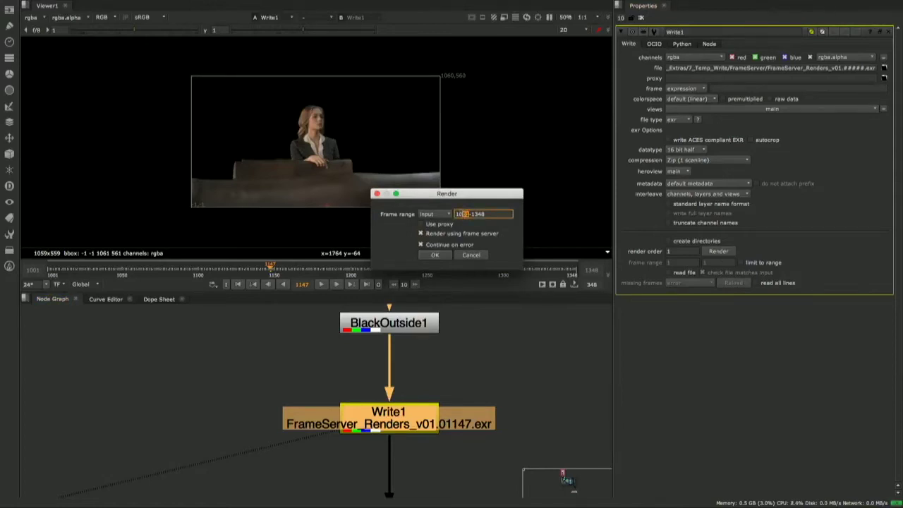
{"action": "key", "text": "BackSpace"}
{"action": "key", "text": "BackSpace"}
{"action": "type", "text": "1"}
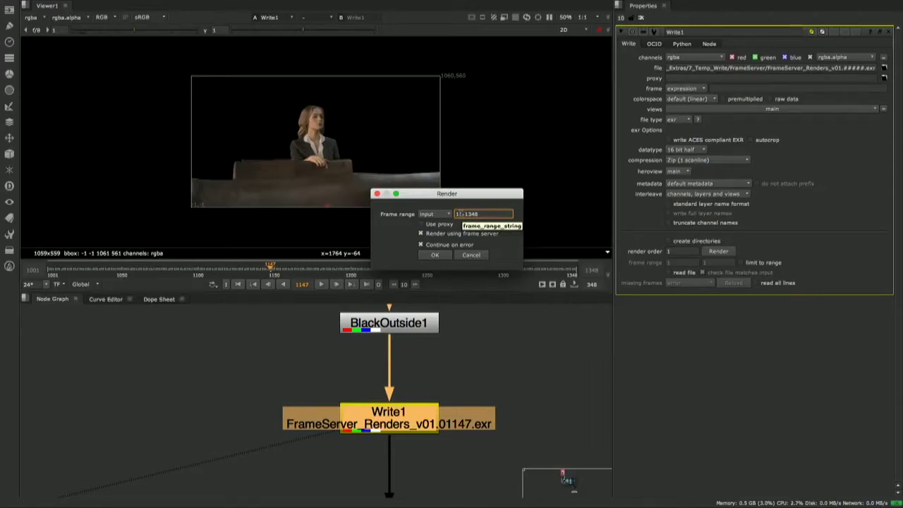
{"action": "type", "text": "148"}
{"action": "left_click", "coordinate": [435, 256]}
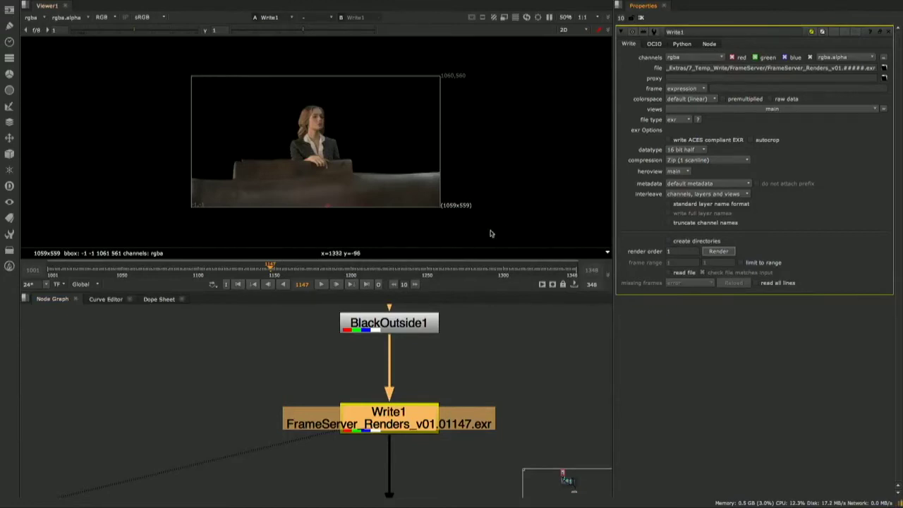
Step: Add the Background Renders window beside the properties and check the Write1 render's progress
{"action": "right_click", "coordinate": [709, 9]}
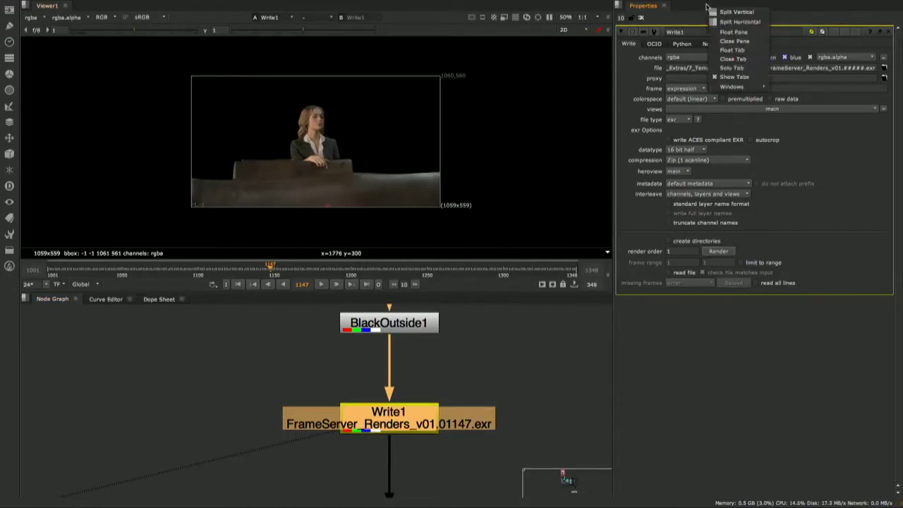
{"action": "mouse_move", "coordinate": [764, 87]}
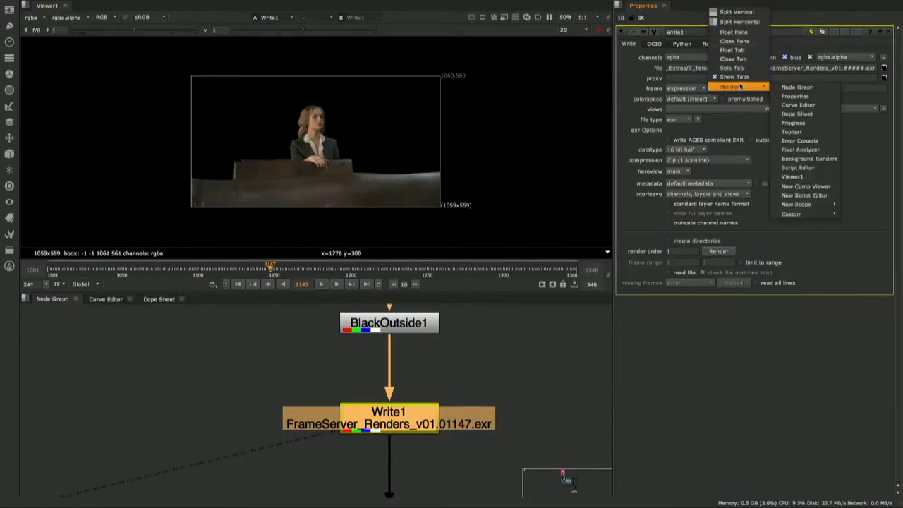
{"action": "left_click", "coordinate": [819, 160]}
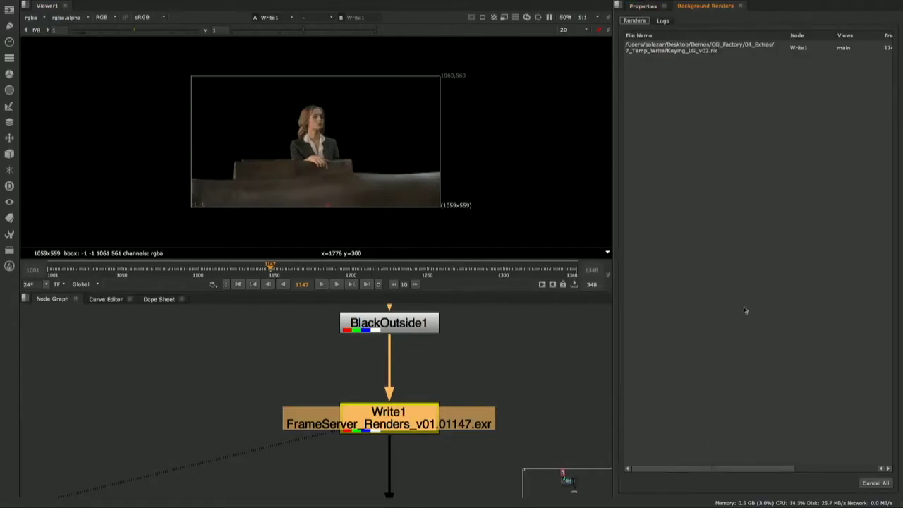
{"action": "scroll", "coordinate": [718, 470], "scroll_direction": "right", "scroll_amount": 3}
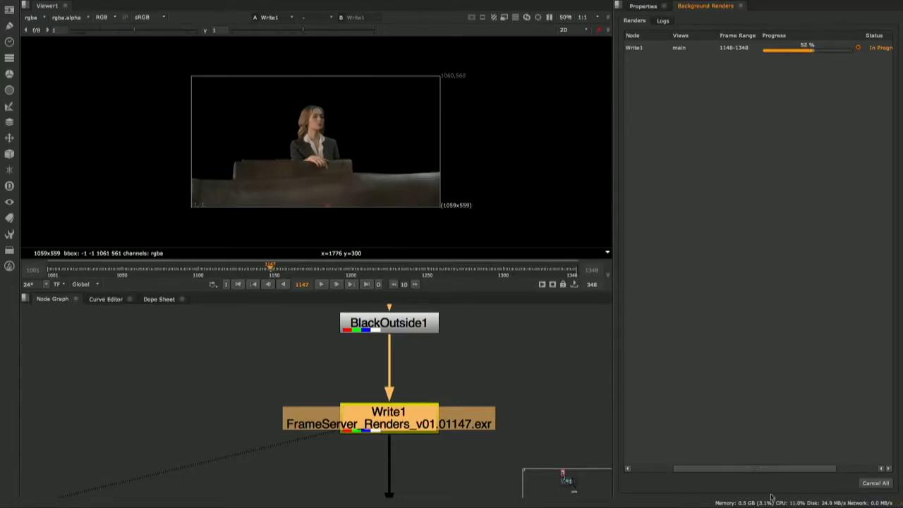
{"action": "mouse_move", "coordinate": [704, 505]}
Step: Review the per-frame log of the Write1 render through to its last frame, and check its entry in the renders list
{"action": "left_click", "coordinate": [664, 21]}
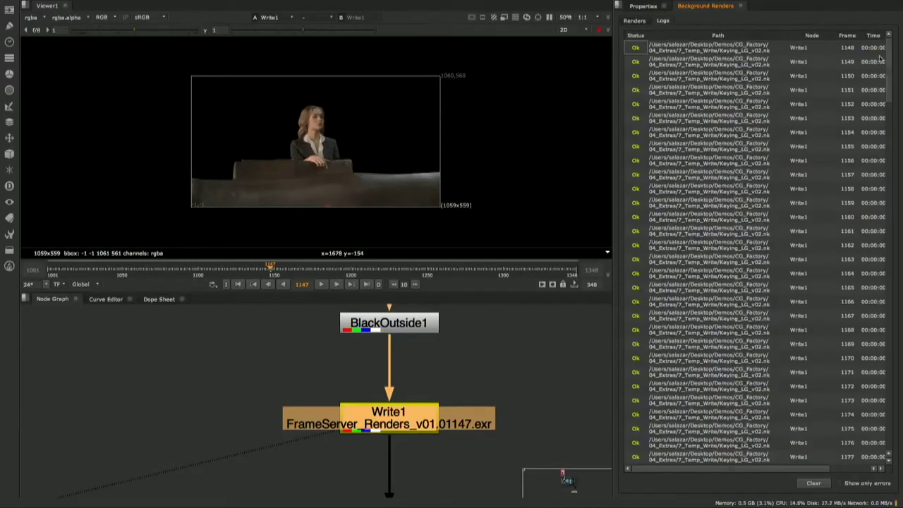
{"action": "left_click_drag", "start_coordinate": [753, 471], "coordinate": [804, 464]}
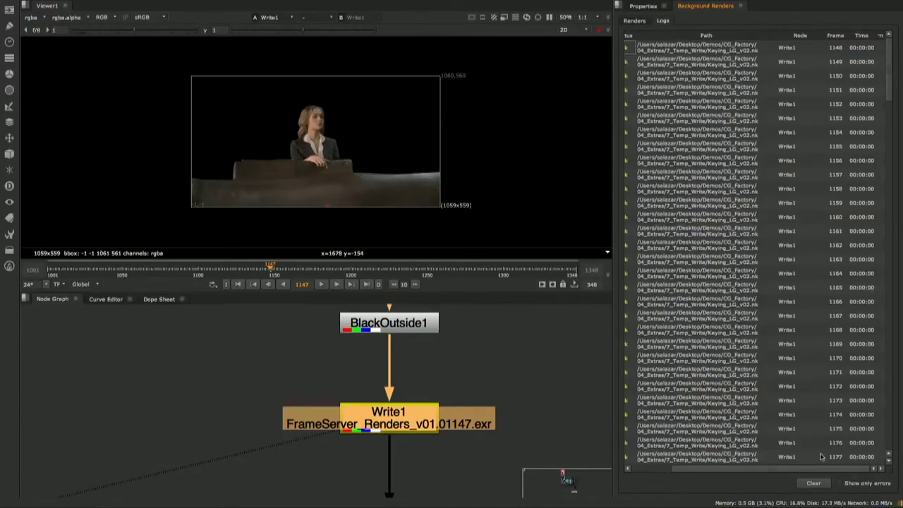
{"action": "left_click_drag", "start_coordinate": [890, 70], "coordinate": [902, 443]}
{"action": "left_click_drag", "start_coordinate": [844, 469], "coordinate": [810, 469]}
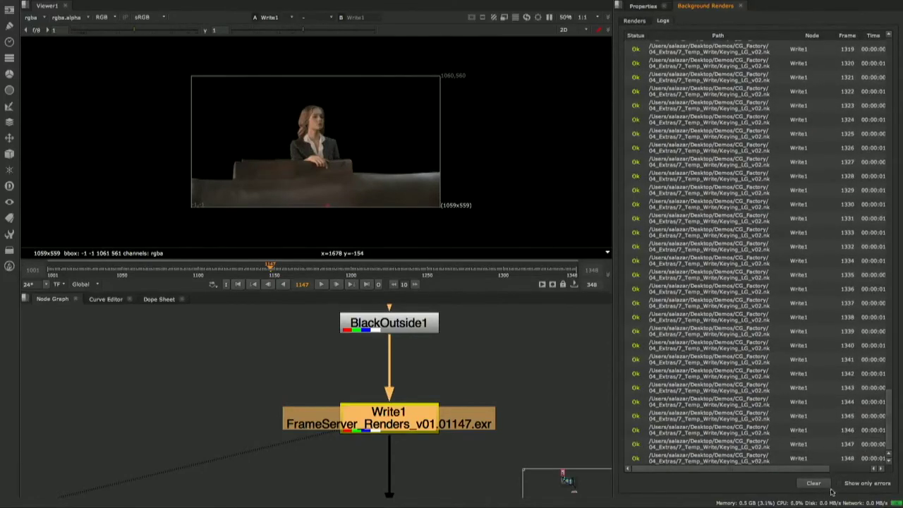
{"action": "mouse_move", "coordinate": [891, 501]}
{"action": "left_click", "coordinate": [635, 21]}
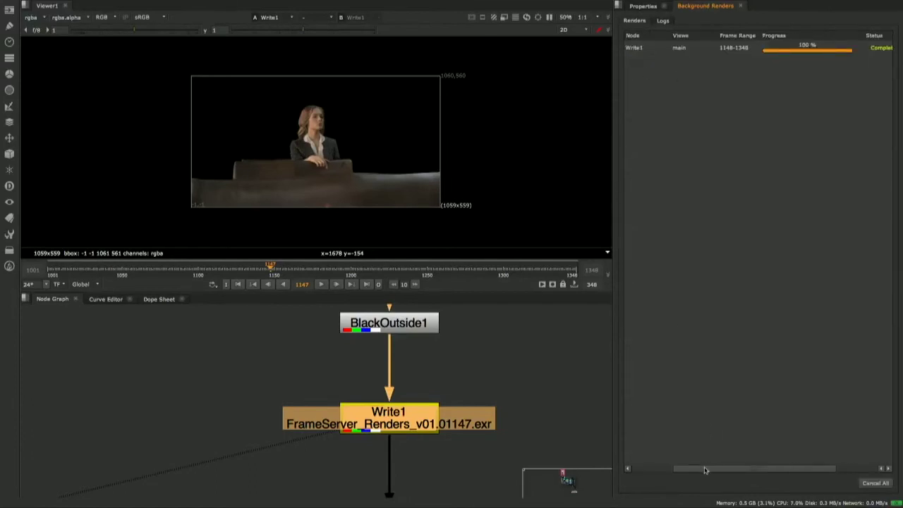
{"action": "left_click_drag", "start_coordinate": [701, 469], "coordinate": [658, 471]}
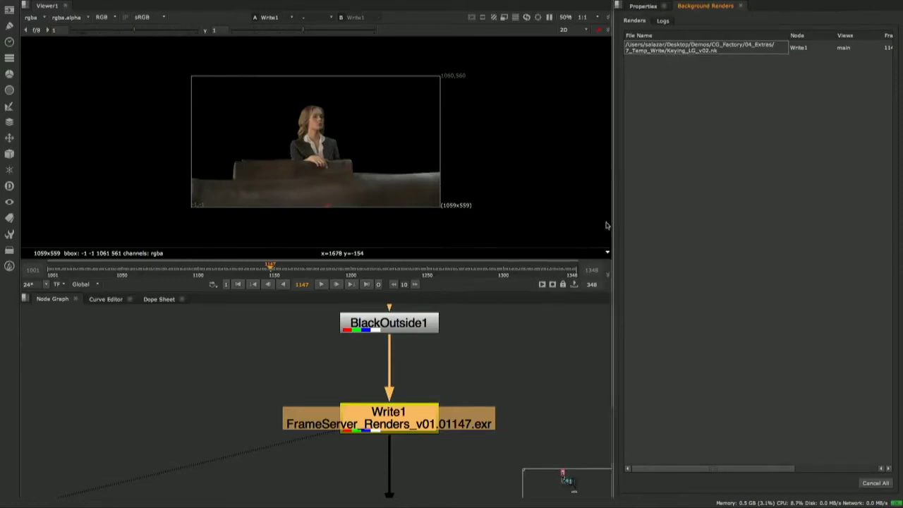
Step: Duplicate the Write1 node and place the copy beside it as a second branch from BlackOutside1
{"action": "middle_click_drag", "start_coordinate": [466, 386], "coordinate": [398, 385]}
{"action": "scroll", "coordinate": [405, 398], "scroll_direction": "down", "scroll_amount": 3}
{"action": "scroll", "coordinate": [405, 405], "scroll_direction": "up", "scroll_amount": 4}
{"action": "scroll", "coordinate": [402, 403], "scroll_direction": "down", "scroll_amount": 1}
{"action": "scroll", "coordinate": [397, 413], "scroll_direction": "down", "scroll_amount": 2}
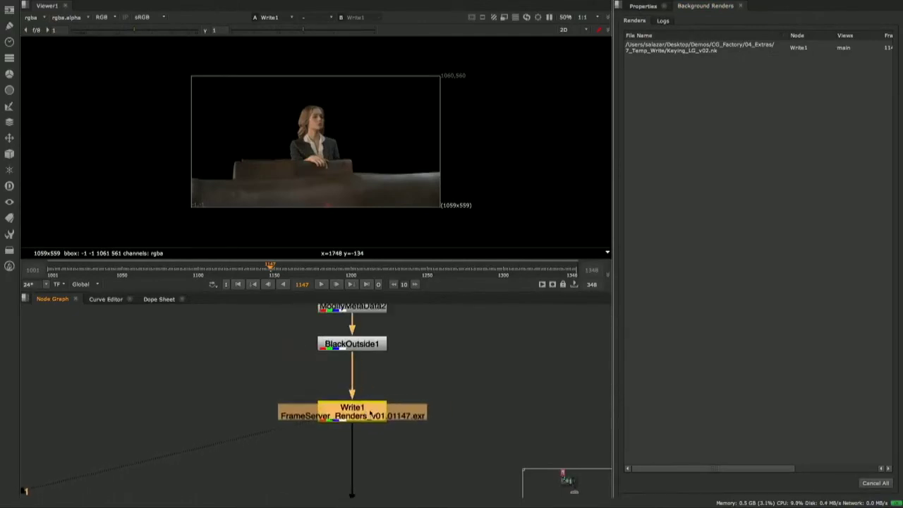
{"action": "key", "text": "alt+c"}
{"action": "left_click_drag", "start_coordinate": [392, 420], "coordinate": [487, 414]}
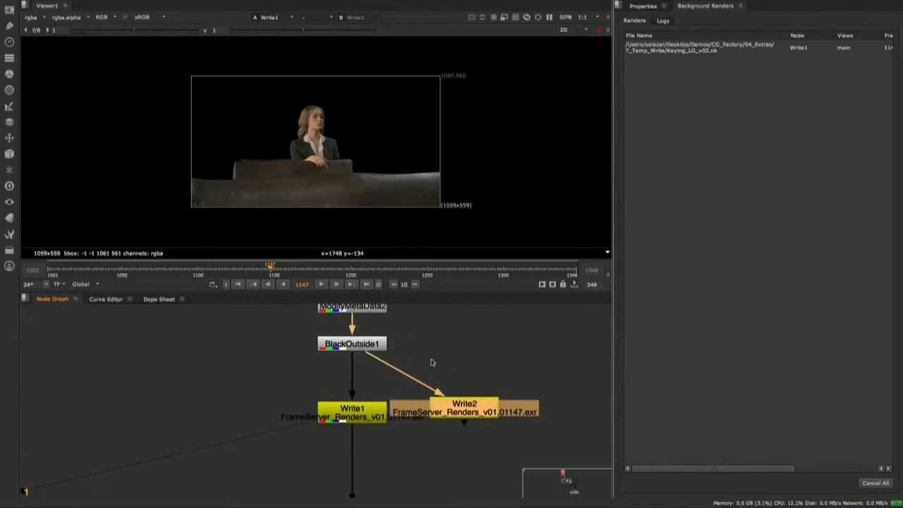
Step: Change the output file extension of Write2 to jpg and nudge the node slightly away from Write1
{"action": "double_click", "coordinate": [475, 407]}
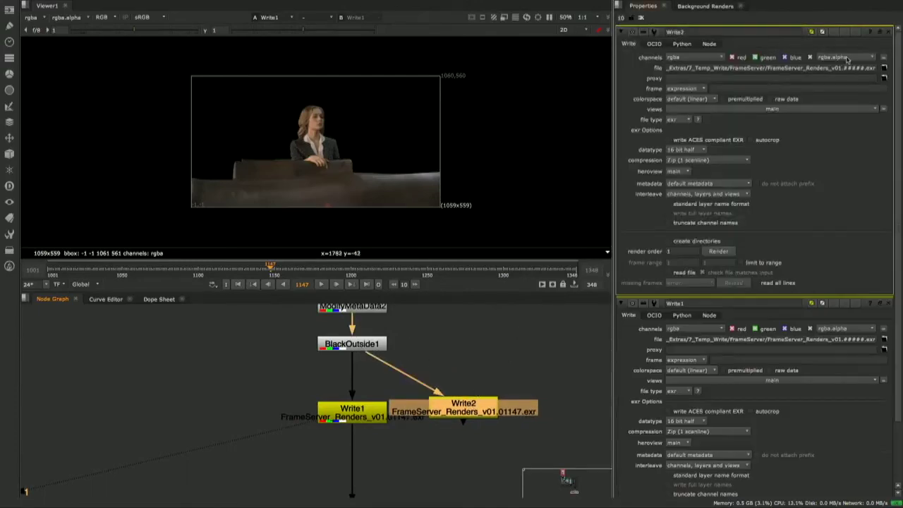
{"action": "double_click", "coordinate": [866, 69]}
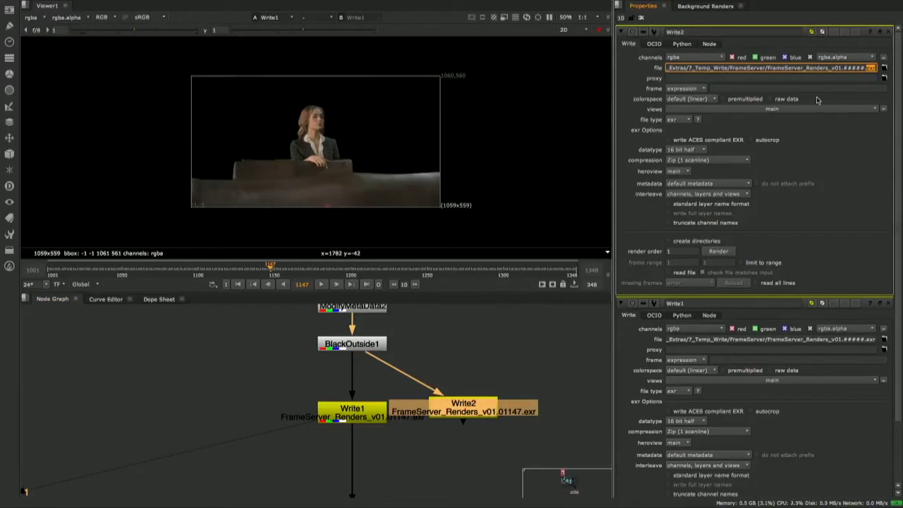
{"action": "key", "text": "BackSpace"}
{"action": "type", "text": "jpg"}
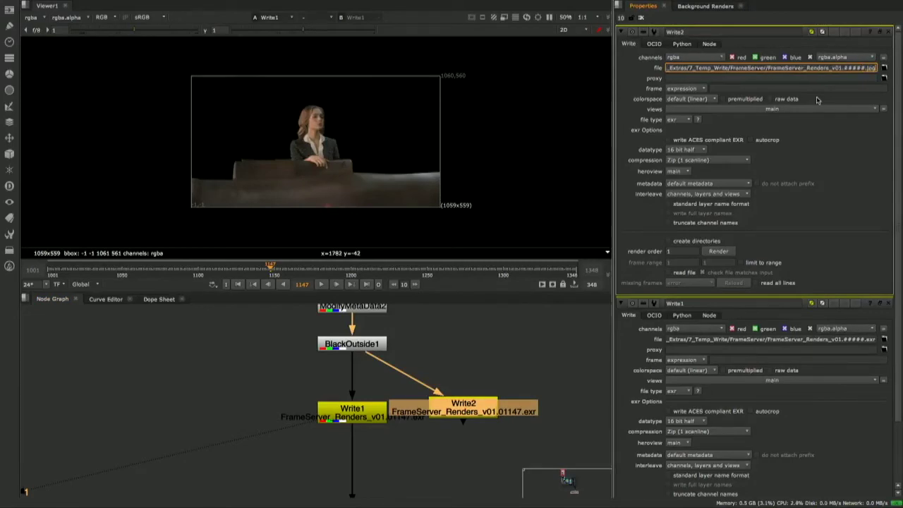
{"action": "left_click", "coordinate": [449, 357]}
{"action": "left_click_drag", "start_coordinate": [466, 414], "coordinate": [471, 425]}
Step: Insert a Reformat node on the connection between BlackOutside1 and Write2
{"action": "left_click", "coordinate": [441, 358]}
{"action": "key", "text": "Tab"}
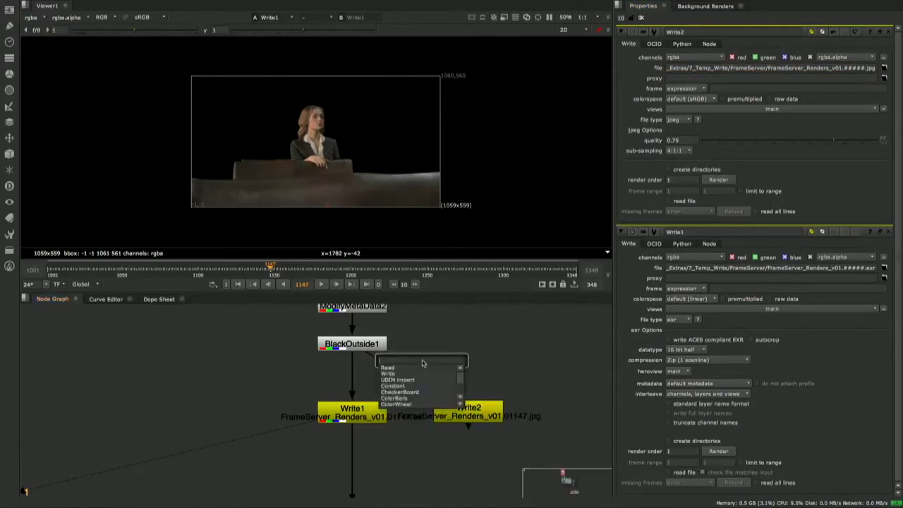
{"action": "type", "text": "reform"}
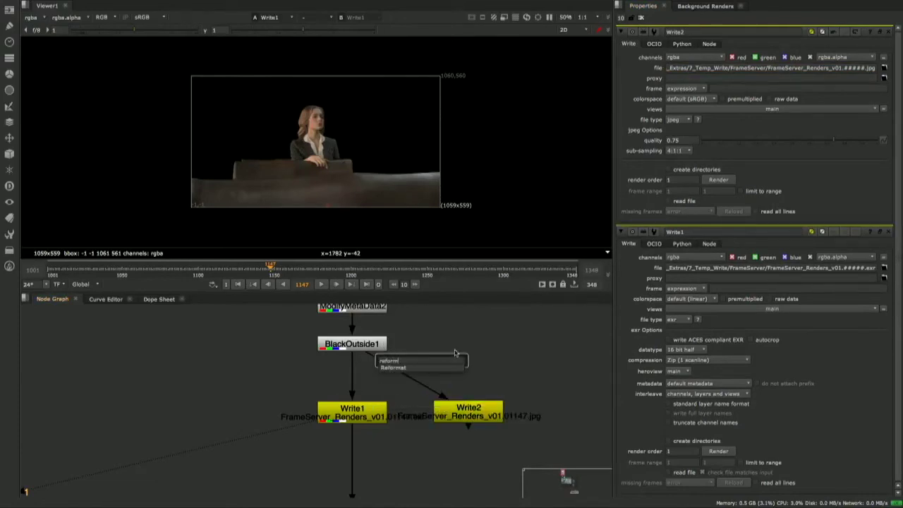
{"action": "key", "text": "Return"}
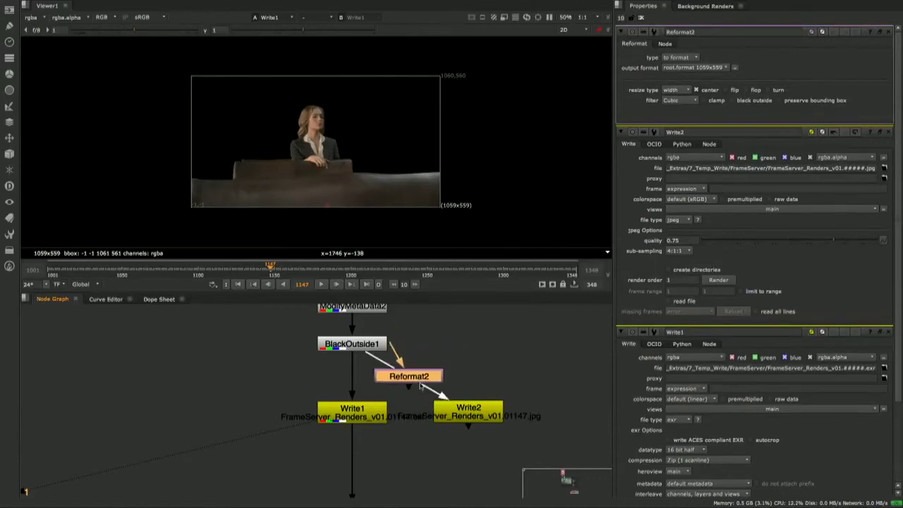
{"action": "left_click_drag", "start_coordinate": [416, 371], "coordinate": [493, 357]}
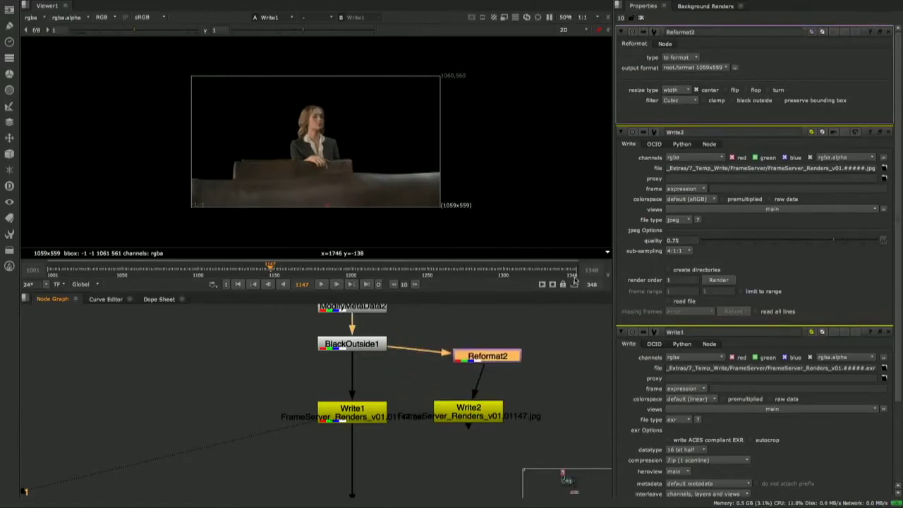
Step: Set the new Reformat node's type to scale with a value of 0.5, and align it above Write2
{"action": "left_click", "coordinate": [695, 58]}
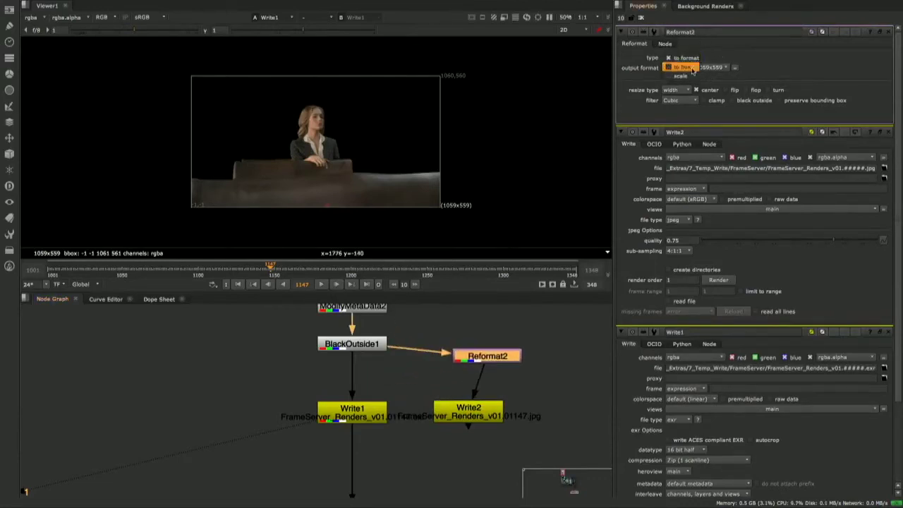
{"action": "left_click", "coordinate": [680, 75]}
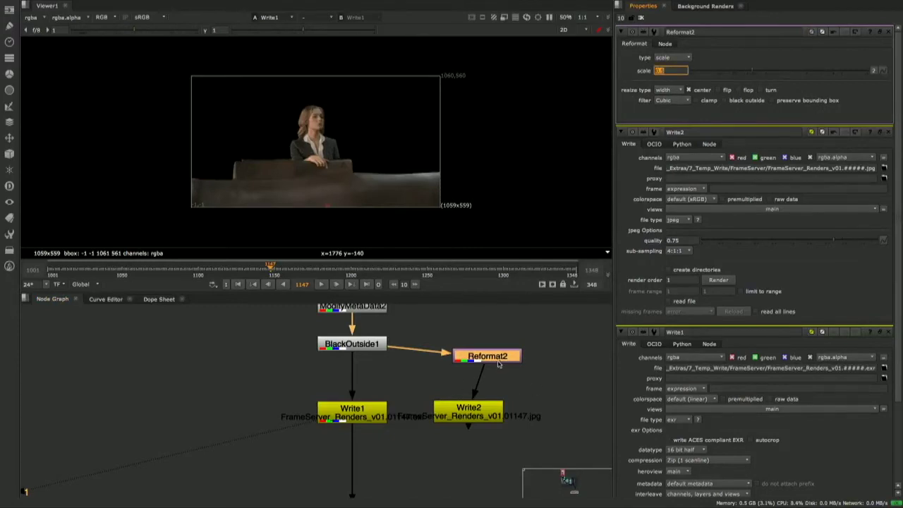
{"action": "left_click_drag", "start_coordinate": [498, 364], "coordinate": [480, 367]}
Step: Insert "LowRes_" into the Write2 output file name, making it FrameServer_LowRes_Renders_v01
{"action": "left_click", "coordinate": [484, 417]}
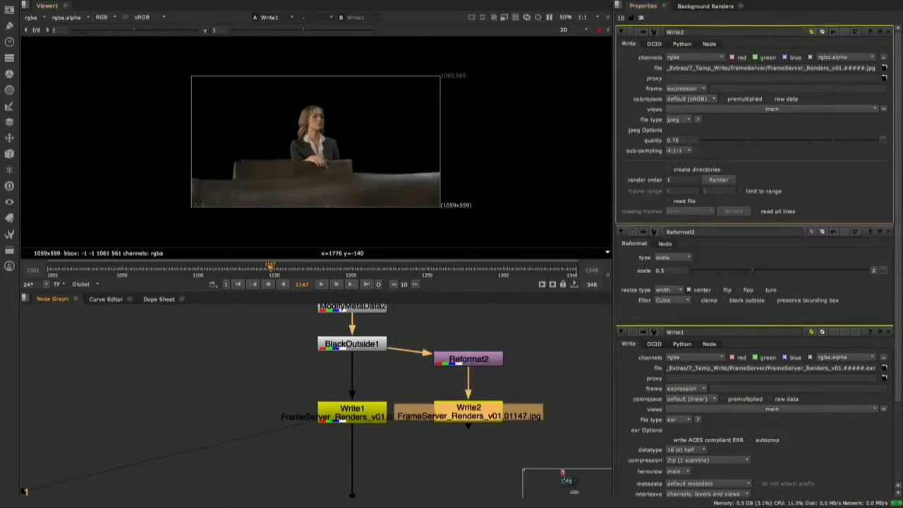
{"action": "left_click", "coordinate": [808, 68]}
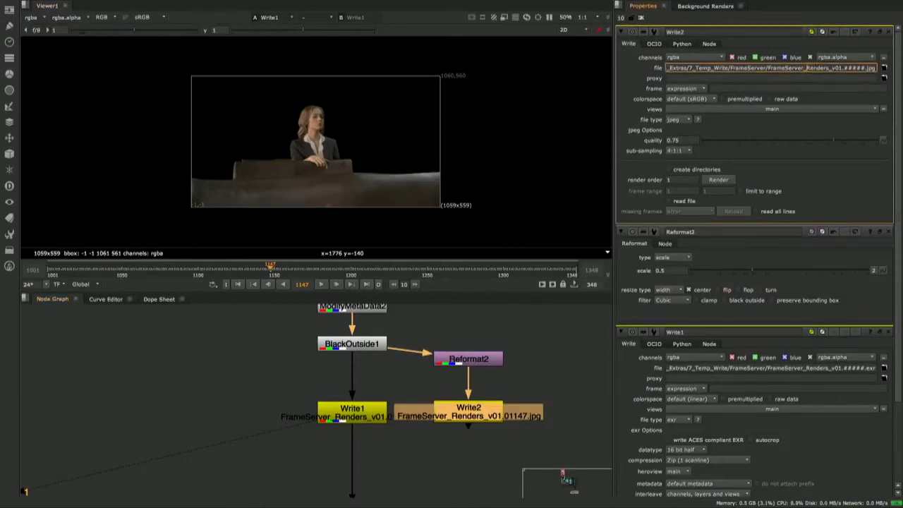
{"action": "type", "text": "LowRes_"}
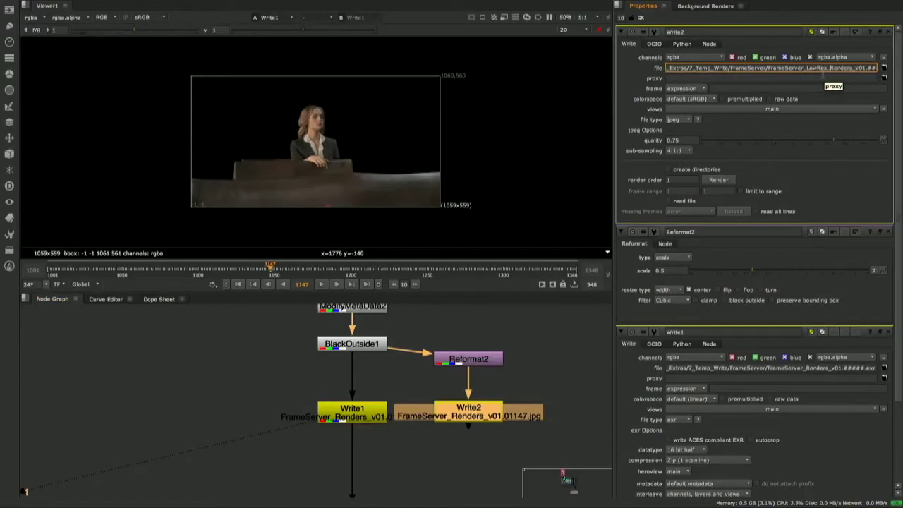
{"action": "key", "text": "Return"}
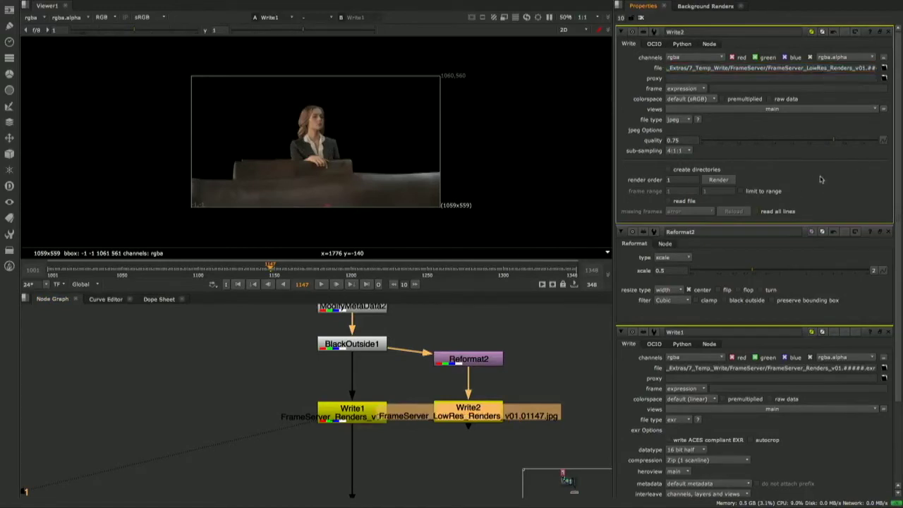
Step: Render Write2 through the frame server over frames 1148-1348 and bring up the background renders list
{"action": "left_click", "coordinate": [719, 180]}
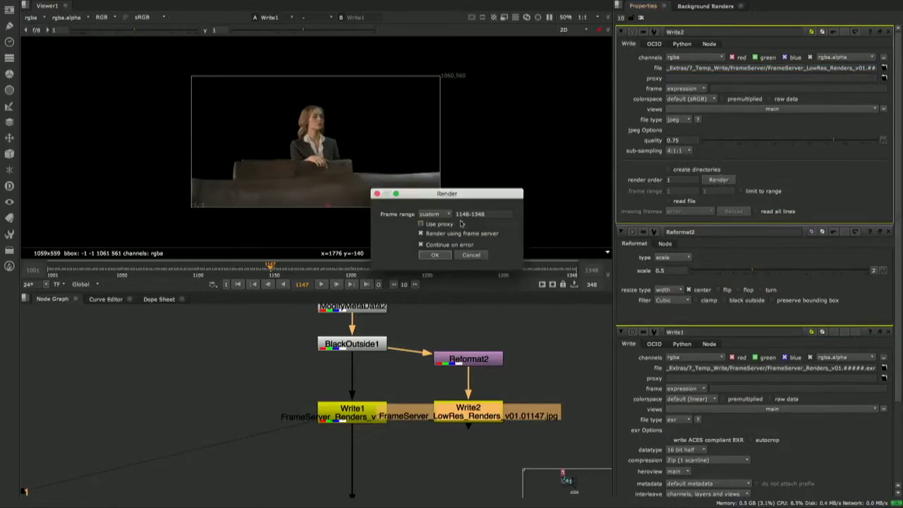
{"action": "left_click", "coordinate": [435, 256]}
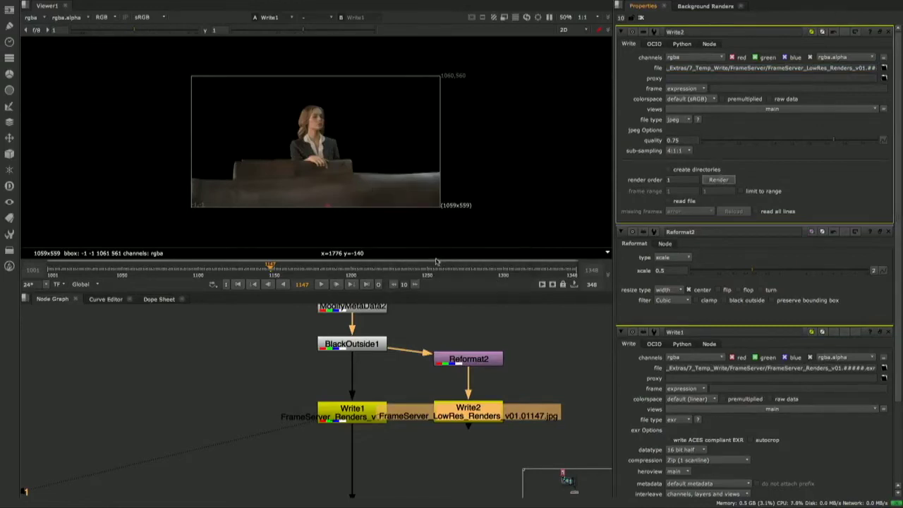
{"action": "left_click", "coordinate": [702, 7]}
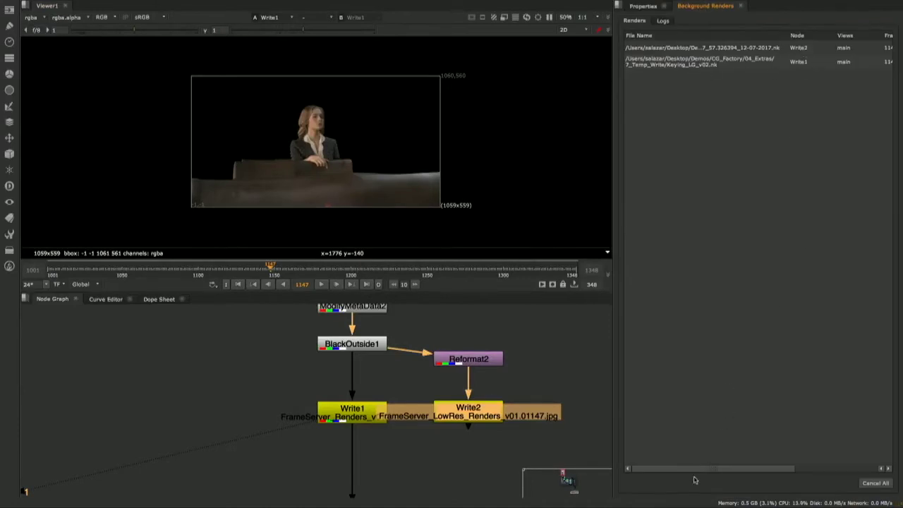
Step: Check the progress and status of both background renders, and start a flipbook of the viewer's output
{"action": "left_click_drag", "start_coordinate": [693, 469], "coordinate": [734, 469]}
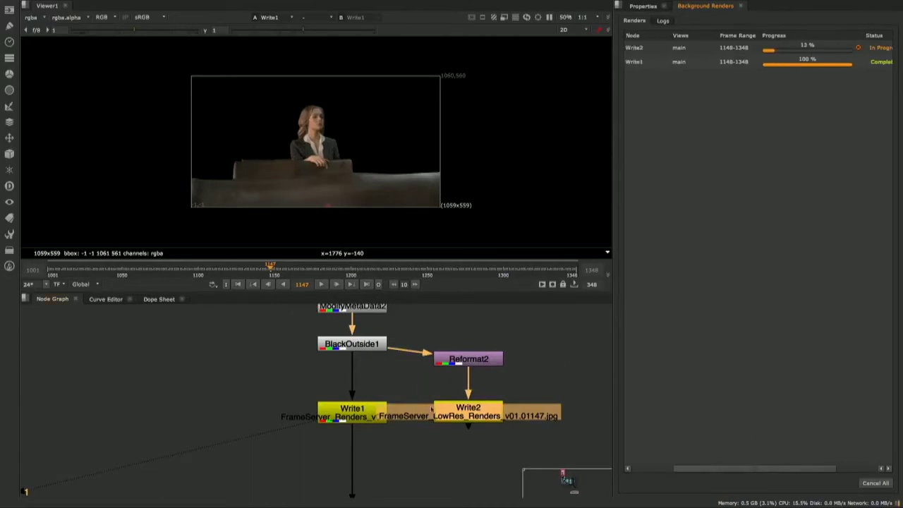
{"action": "left_click", "coordinate": [358, 417]}
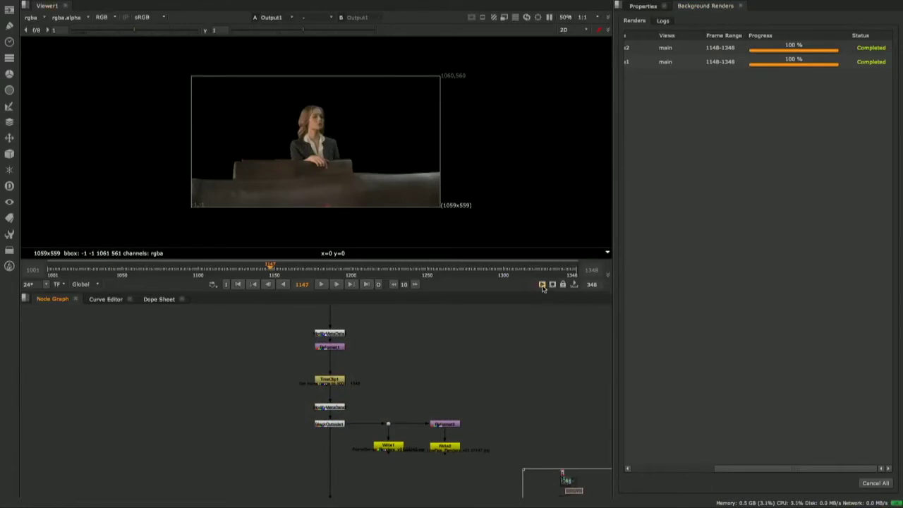
{"action": "left_click", "coordinate": [543, 285]}
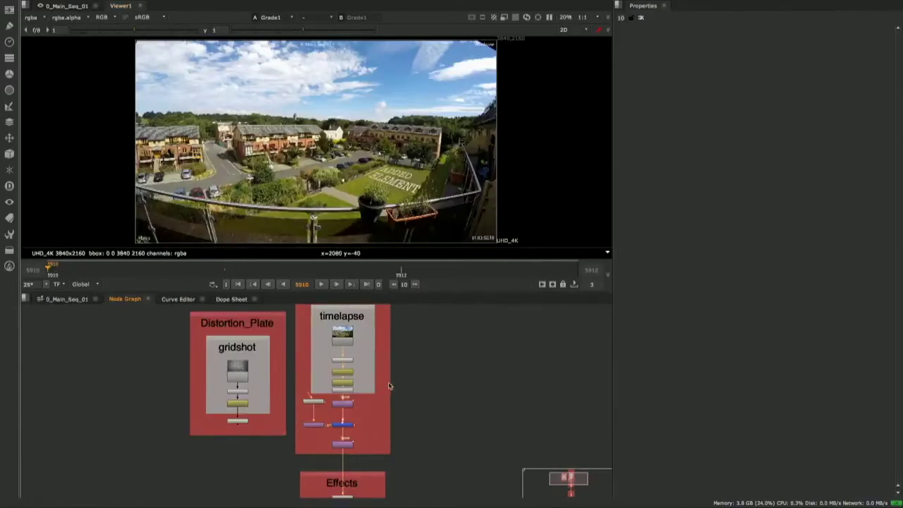
Step: Open LensDistortion2's properties and review the 3DEqualizer distortion models on offer without switching from NukeX Classic
{"action": "middle_click_drag", "start_coordinate": [395, 400], "coordinate": [394, 388]}
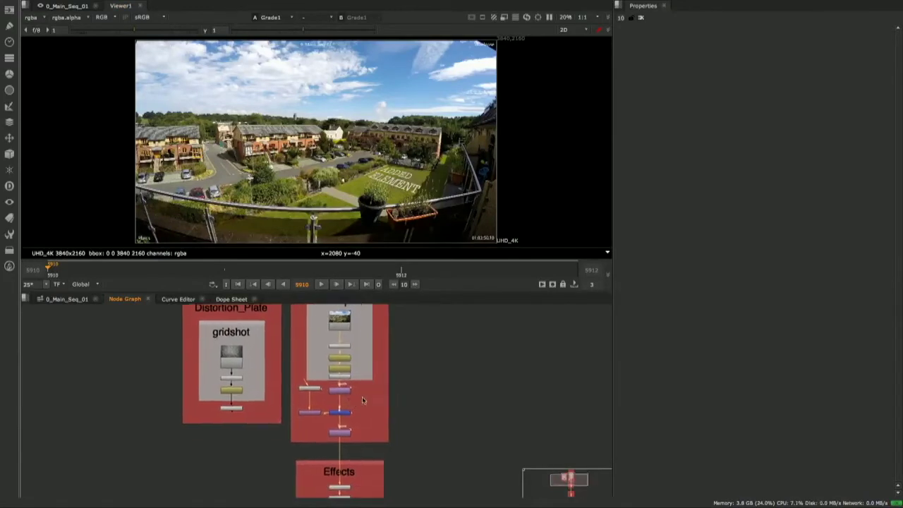
{"action": "scroll", "coordinate": [346, 400], "scroll_direction": "up", "scroll_amount": 3}
{"action": "double_click", "coordinate": [340, 390]}
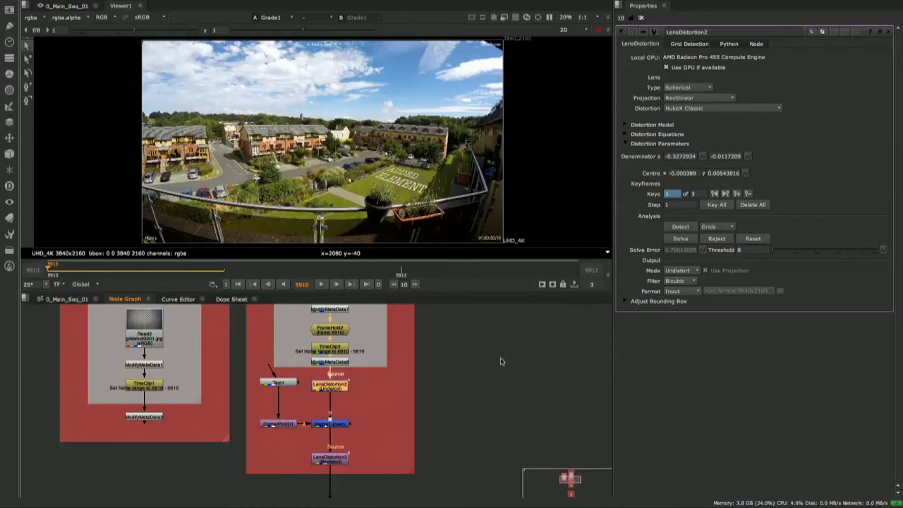
{"action": "left_click", "coordinate": [732, 108]}
{"action": "mouse_move", "coordinate": [710, 136]}
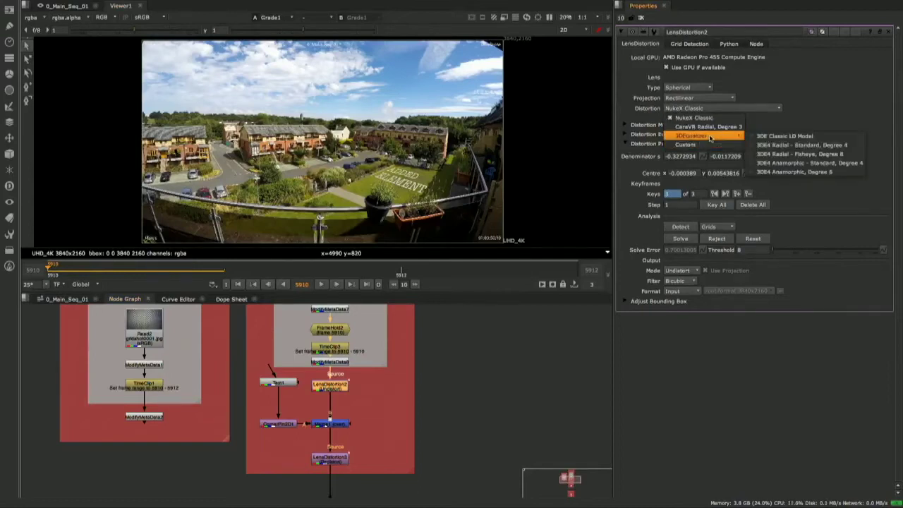
{"action": "left_click", "coordinate": [783, 127]}
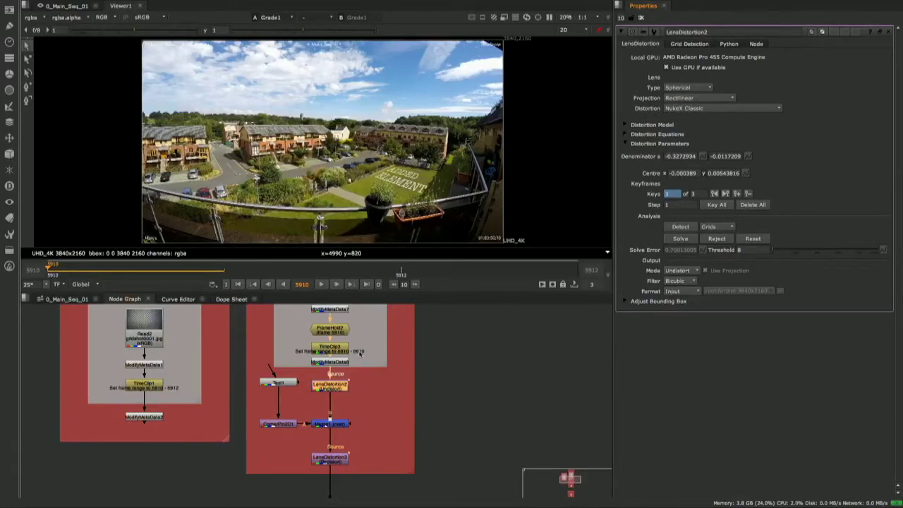
Step: View the distorted checkerboard grid from the end of the gridshot branch at frame 5910
{"action": "left_click_drag", "start_coordinate": [113, 444], "coordinate": [182, 399]}
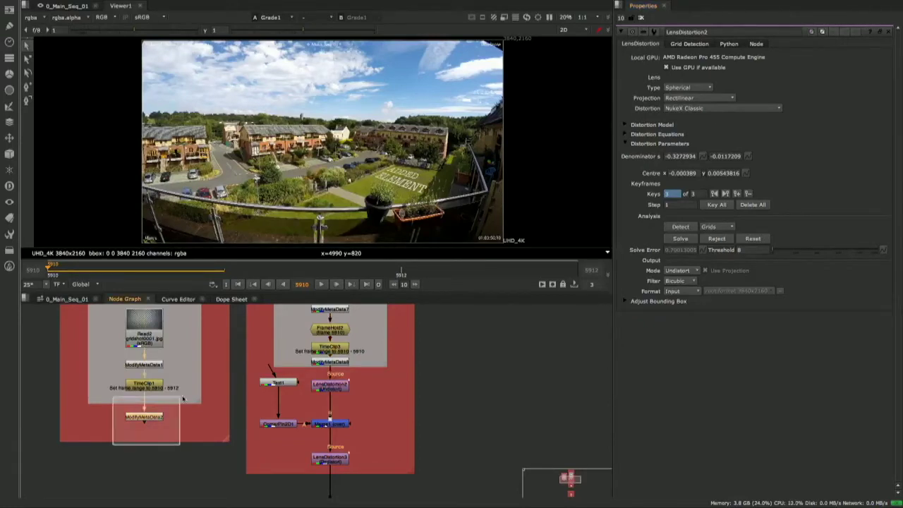
{"action": "key", "text": "1"}
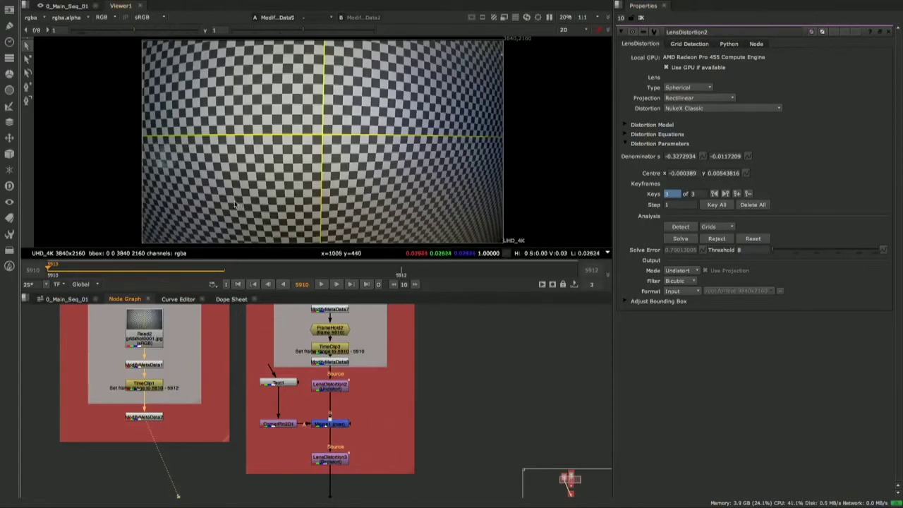
{"action": "left_click_drag", "start_coordinate": [144, 275], "coordinate": [51, 267]}
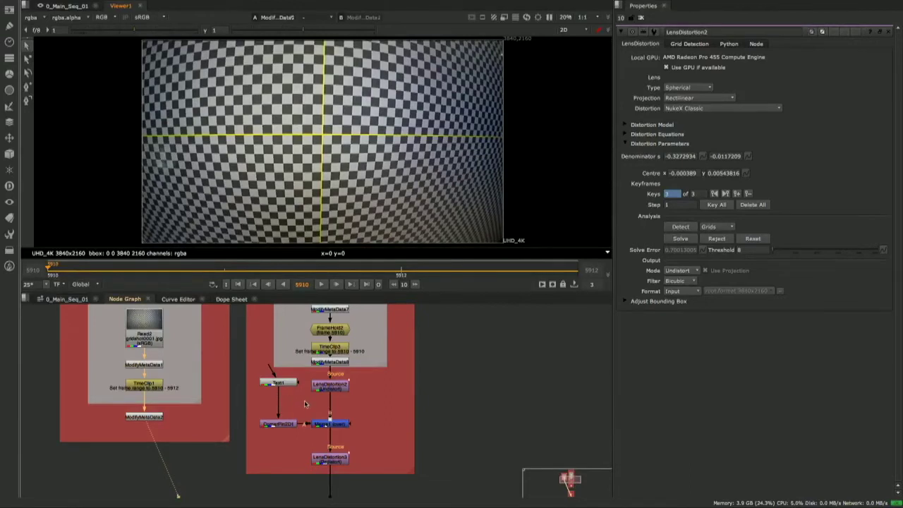
Step: View LensDistortion2's undistorted plate, the Merge1 composite and LensDistortion3's redistorted result in turn
{"action": "left_click_drag", "start_coordinate": [307, 421], "coordinate": [372, 366]}
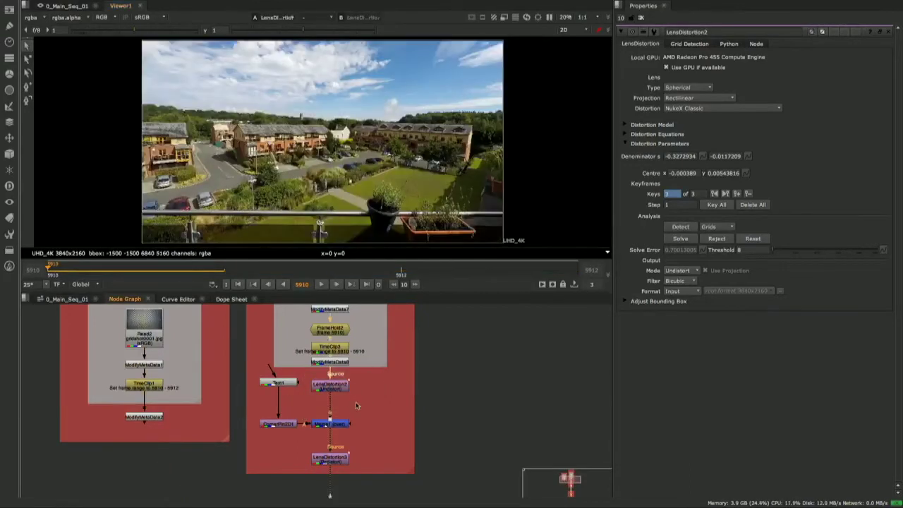
{"action": "key", "text": "2"}
{"action": "left_click_drag", "start_coordinate": [364, 443], "coordinate": [286, 492]}
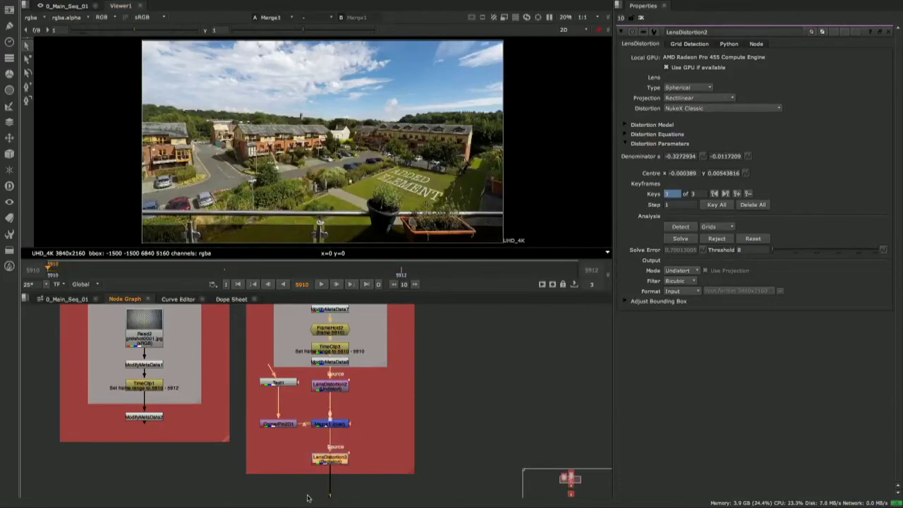
{"action": "key", "text": "1"}
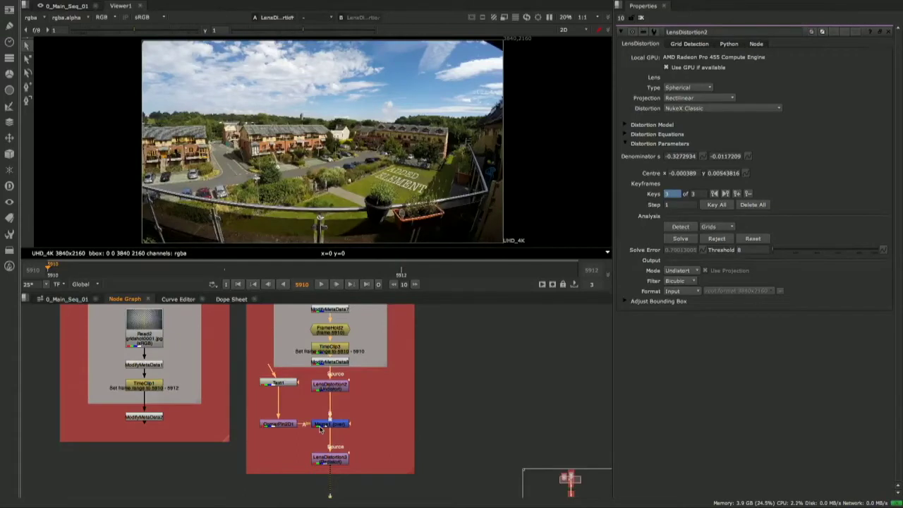
Step: Show the distortion equations and distortion model settings of LensDistortion2
{"action": "left_click", "coordinate": [625, 135]}
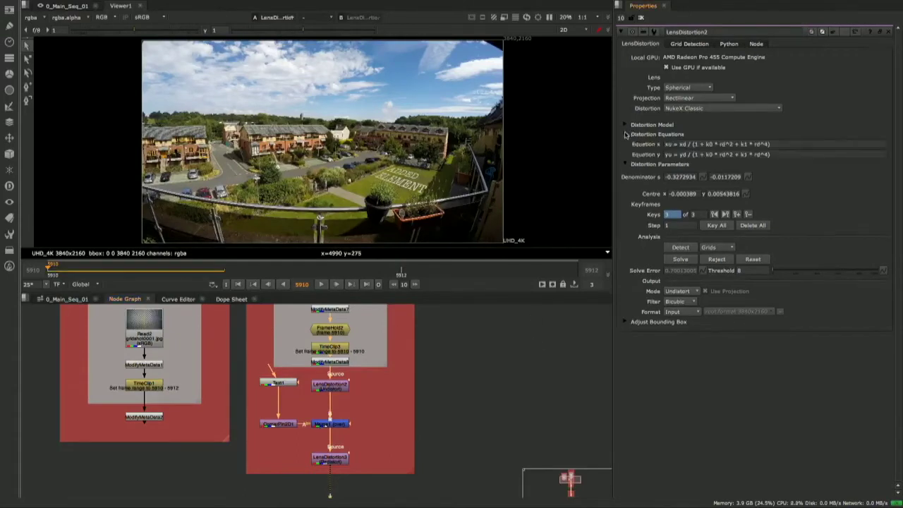
{"action": "left_click", "coordinate": [626, 124]}
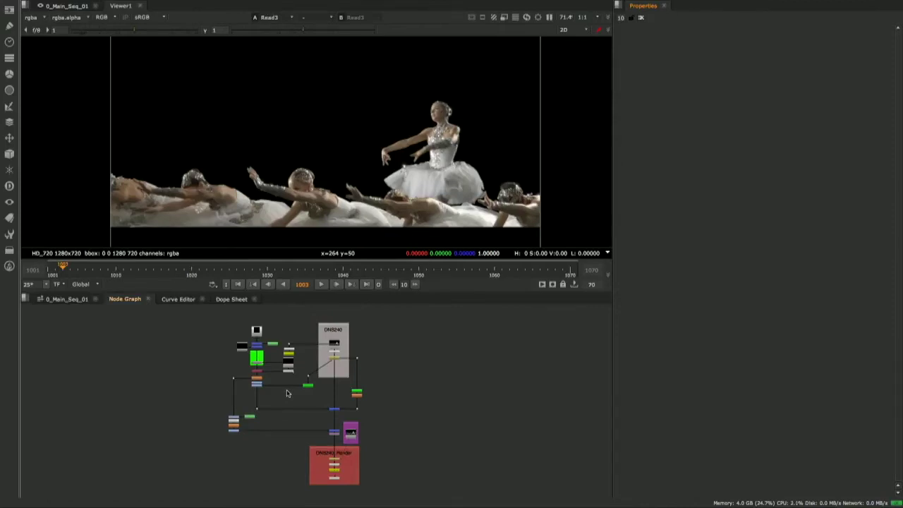
Step: Open the SmartVector1 node's properties and play through the Read3 ballet footage
{"action": "left_click", "coordinate": [289, 353]}
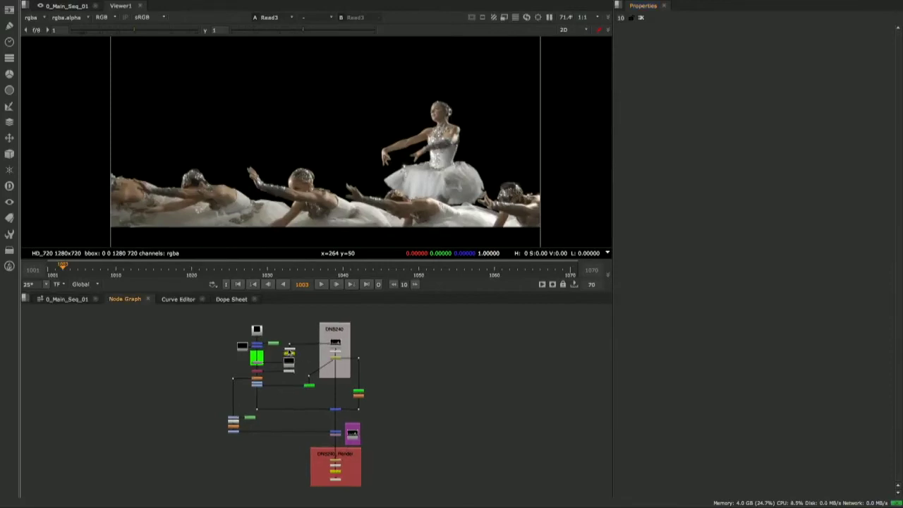
{"action": "scroll", "coordinate": [289, 353], "scroll_direction": "up", "scroll_amount": 10}
{"action": "double_click", "coordinate": [308, 367]}
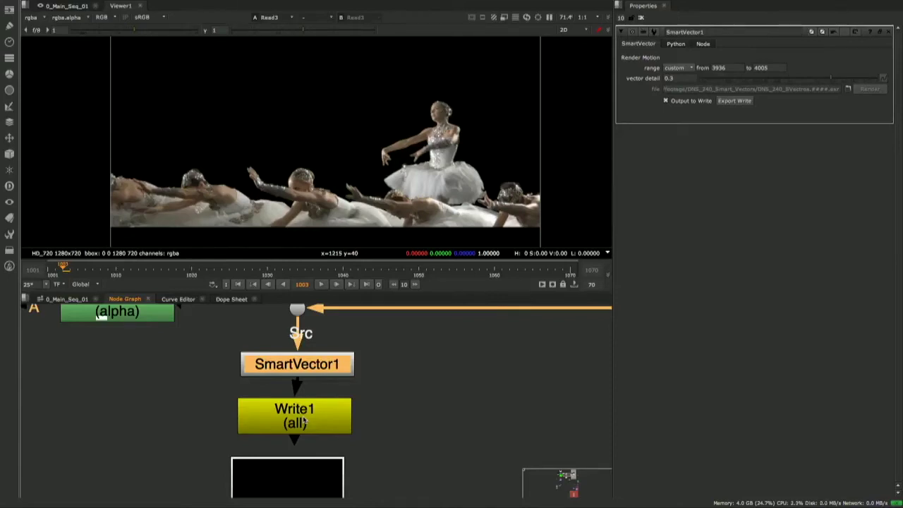
{"action": "middle_click_drag", "start_coordinate": [295, 420], "coordinate": [325, 378]}
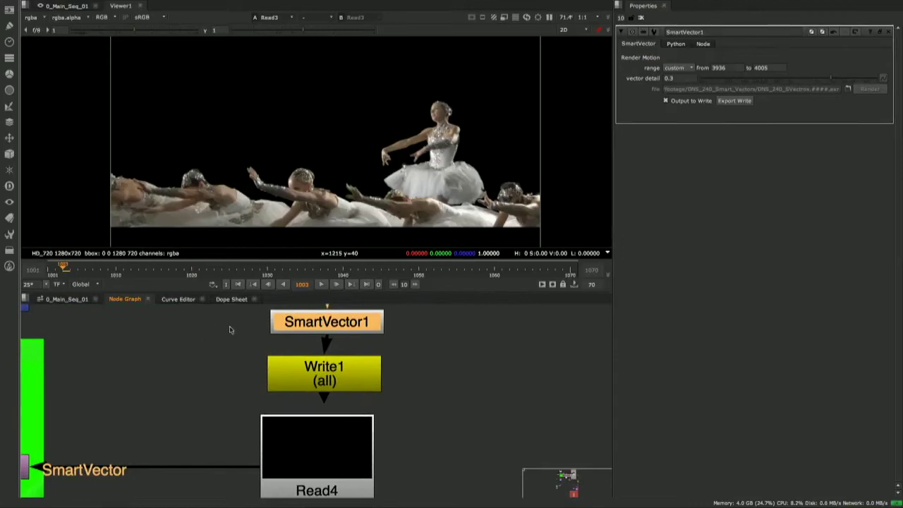
{"action": "left_click", "coordinate": [321, 285]}
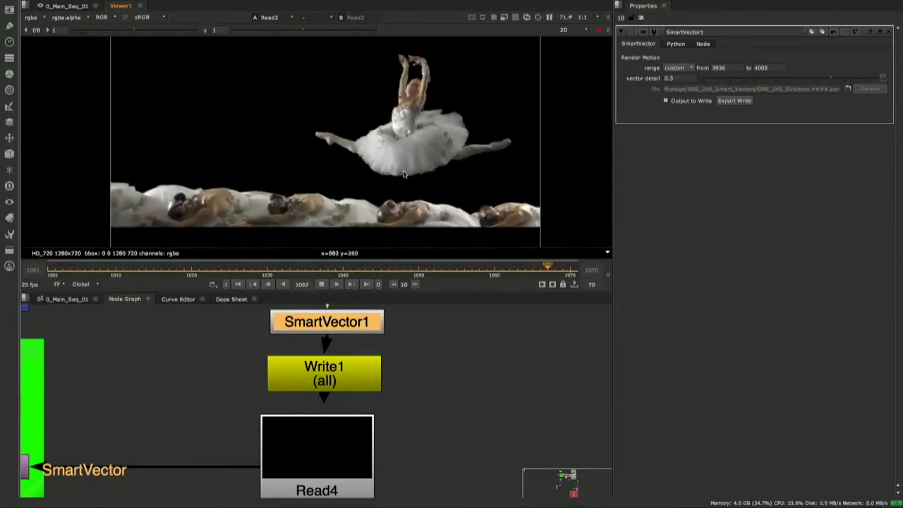
{"action": "left_click", "coordinate": [321, 284]}
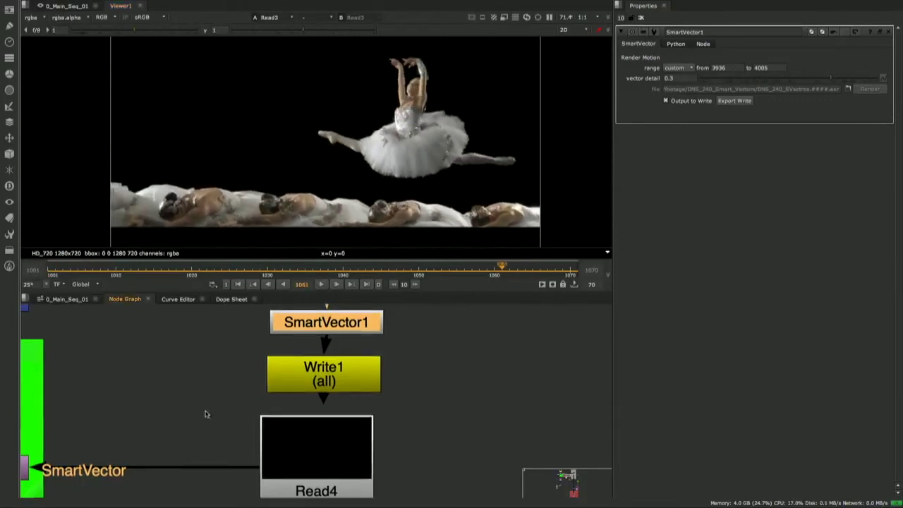
Step: Open VectorDistort1's properties and set its blur size to 0
{"action": "middle_click_drag", "start_coordinate": [201, 430], "coordinate": [225, 381]}
{"action": "scroll", "coordinate": [224, 381], "scroll_direction": "down", "scroll_amount": 4}
{"action": "double_click", "coordinate": [133, 400]}
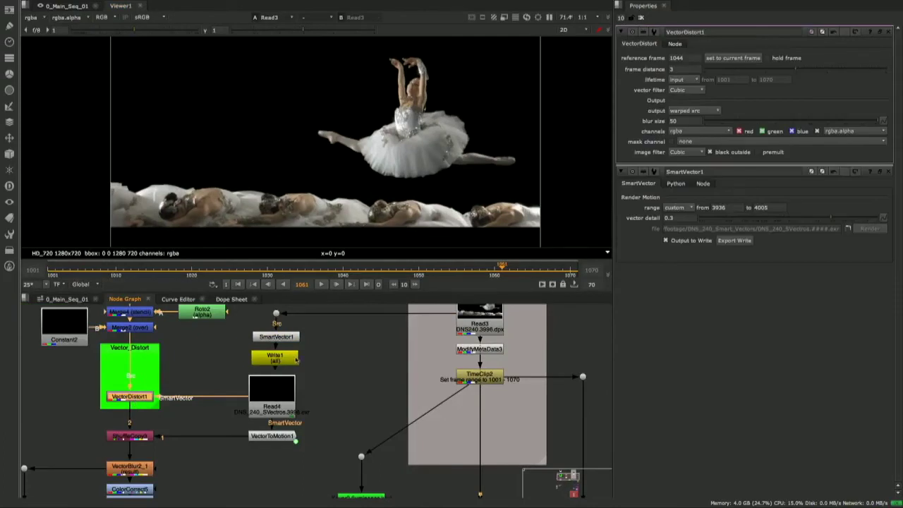
{"action": "left_click", "coordinate": [704, 124]}
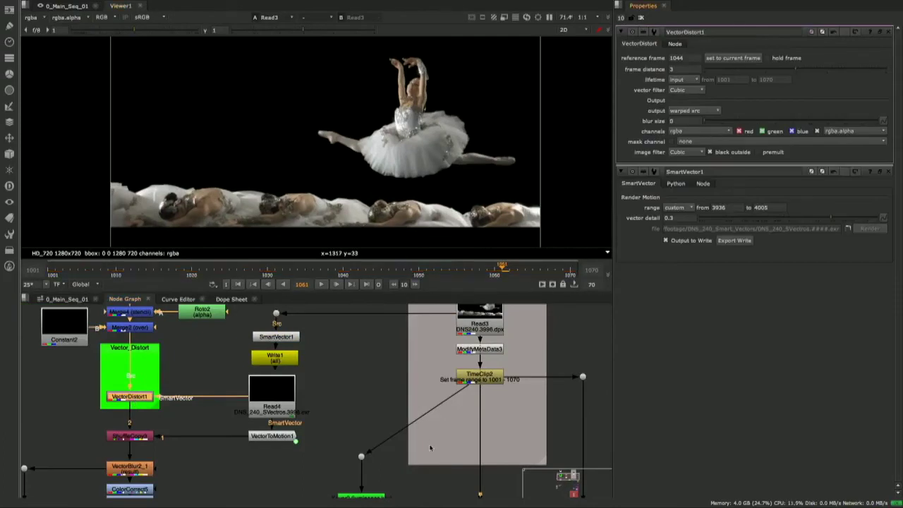
Step: View Merge3 close up on the dancer's skirt, and toggle the merge off and on to compare the added pattern
{"action": "middle_click_drag", "start_coordinate": [430, 443], "coordinate": [271, 316]}
{"action": "middle_click_drag", "start_coordinate": [318, 477], "coordinate": [309, 437]}
{"action": "left_click_drag", "start_coordinate": [275, 473], "coordinate": [363, 409]}
{"action": "key", "text": "1"}
{"action": "scroll", "coordinate": [350, 225], "scroll_direction": "up", "scroll_amount": 8}
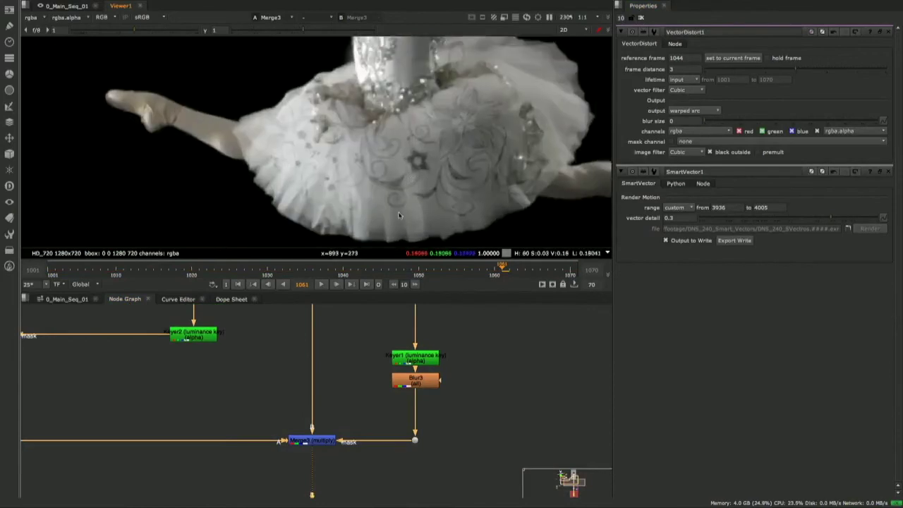
{"action": "left_click_drag", "start_coordinate": [276, 478], "coordinate": [355, 406]}
{"action": "key", "text": "d"}
{"action": "key", "text": "d"}
{"action": "scroll", "coordinate": [445, 207], "scroll_direction": "up", "scroll_amount": 1}
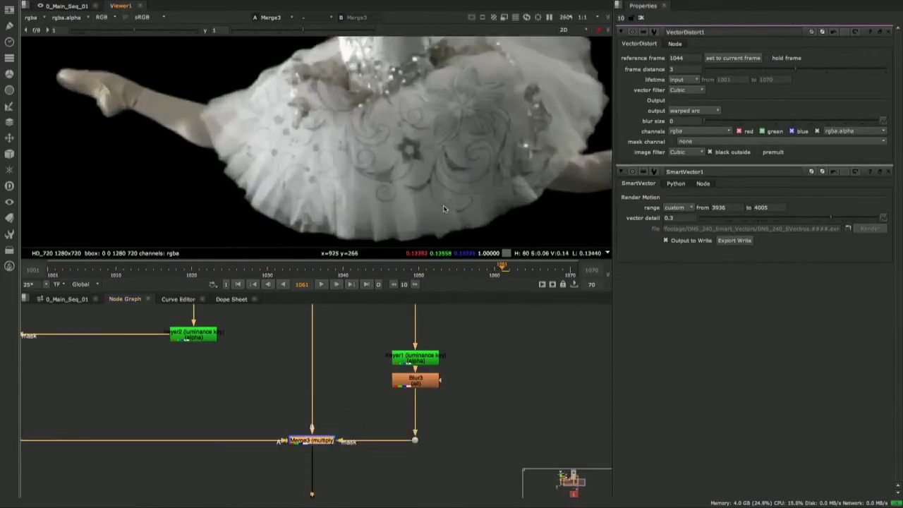
Step: Scrub to frame 1031 and on to frame 1044 to examine how the pattern follows the skirt
{"action": "left_click", "coordinate": [214, 271]}
{"action": "left_click_drag", "start_coordinate": [213, 271], "coordinate": [275, 271]}
{"action": "middle_click_drag", "start_coordinate": [447, 195], "coordinate": [421, 186]}
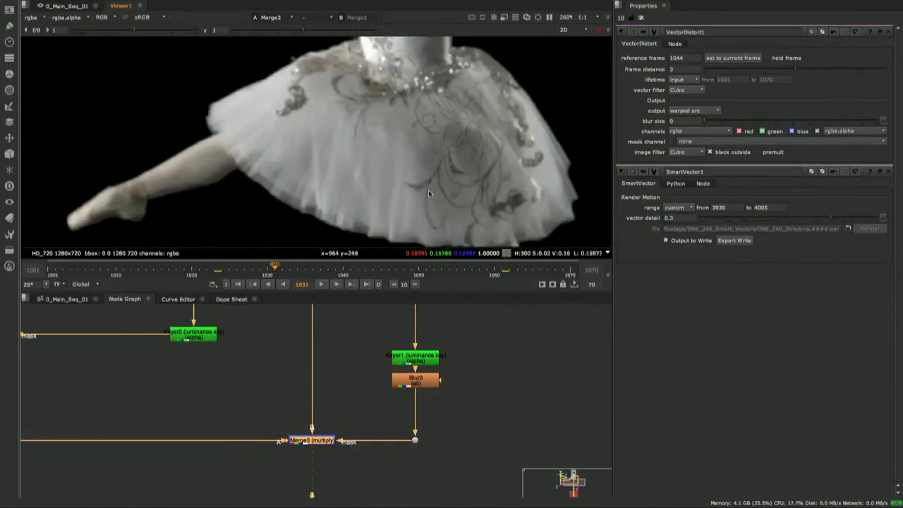
{"action": "left_click", "coordinate": [314, 270]}
{"action": "left_click_drag", "start_coordinate": [315, 270], "coordinate": [363, 268]}
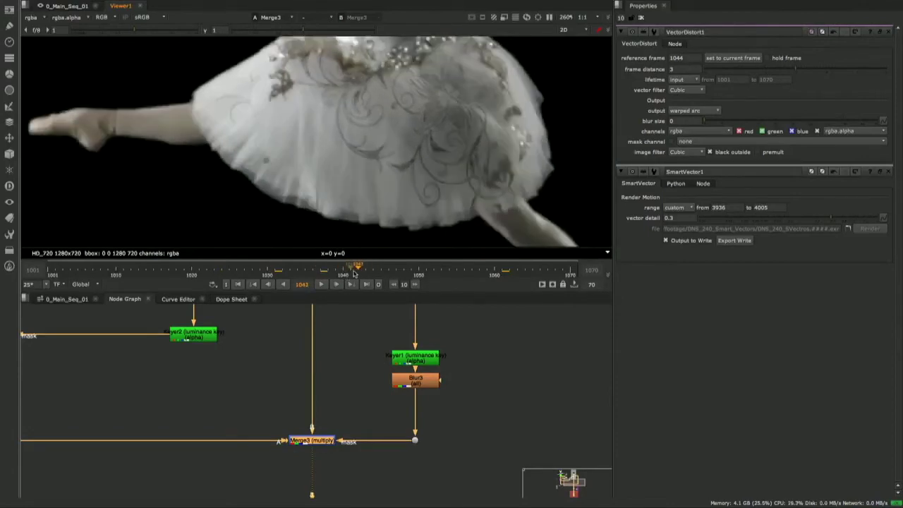
{"action": "mouse_move", "coordinate": [364, 271]}
{"action": "left_mouse_down"}
{"action": "mouse_move", "coordinate": [396, 267]}
{"action": "mouse_move", "coordinate": [374, 268]}
{"action": "left_mouse_up"}
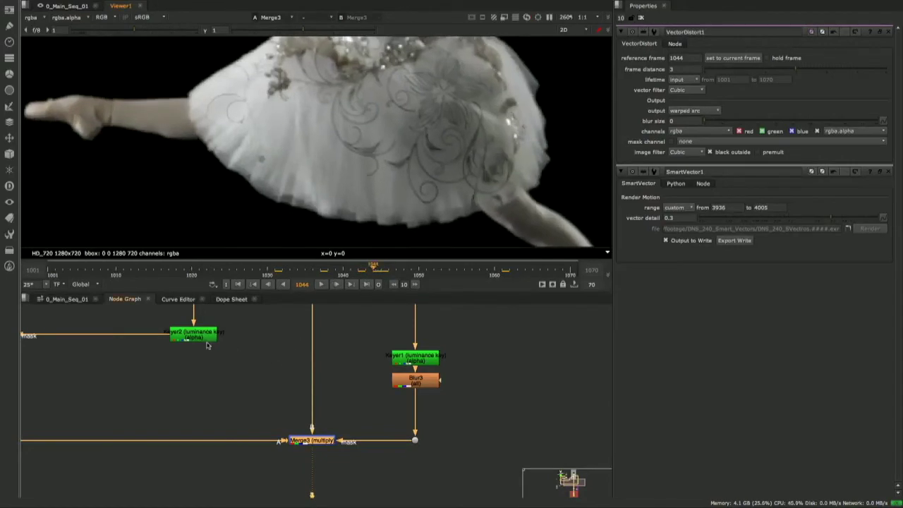
Step: Try a blur size of 50 on VectorDistort1 at frame 1044, compare the pattern up close, and restore the value to 0
{"action": "middle_click_drag", "start_coordinate": [204, 342], "coordinate": [278, 401]}
{"action": "middle_click_drag", "start_coordinate": [79, 349], "coordinate": [200, 409]}
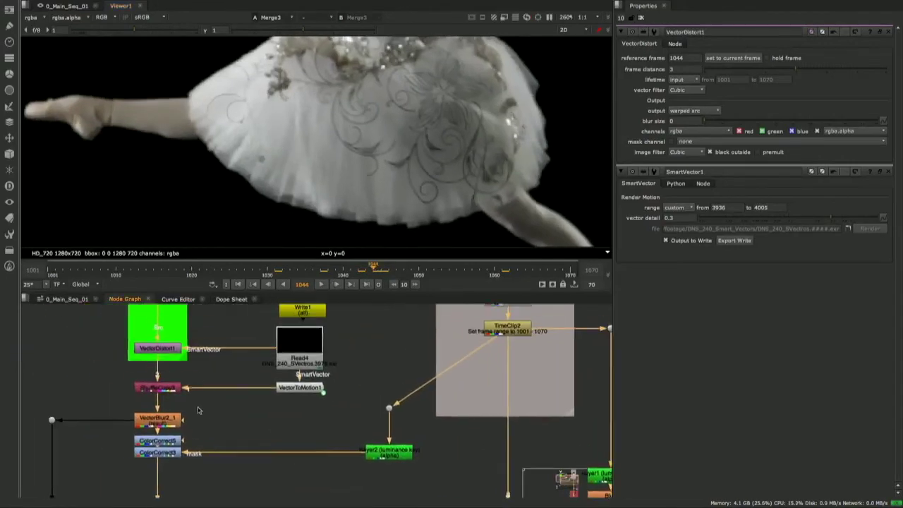
{"action": "left_click", "coordinate": [162, 353]}
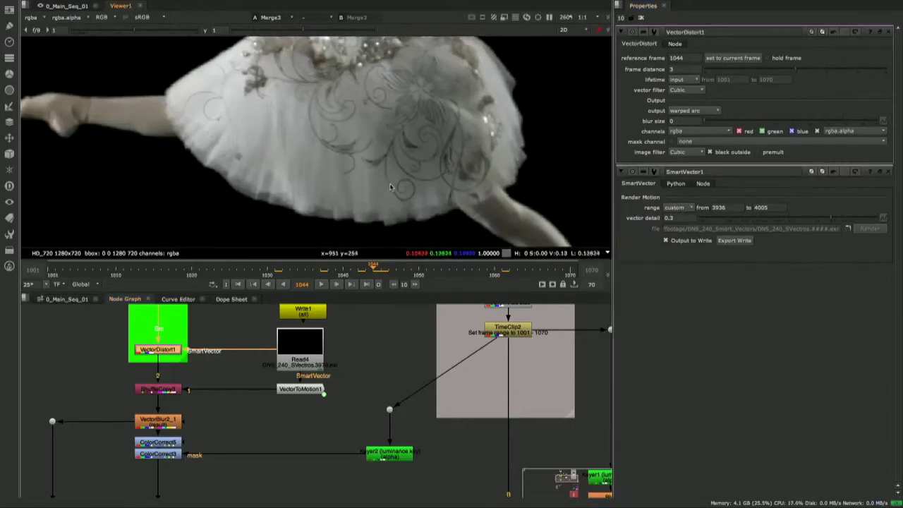
{"action": "left_click_drag", "start_coordinate": [709, 123], "coordinate": [884, 125]}
{"action": "scroll", "coordinate": [431, 190], "scroll_direction": "up", "scroll_amount": 5}
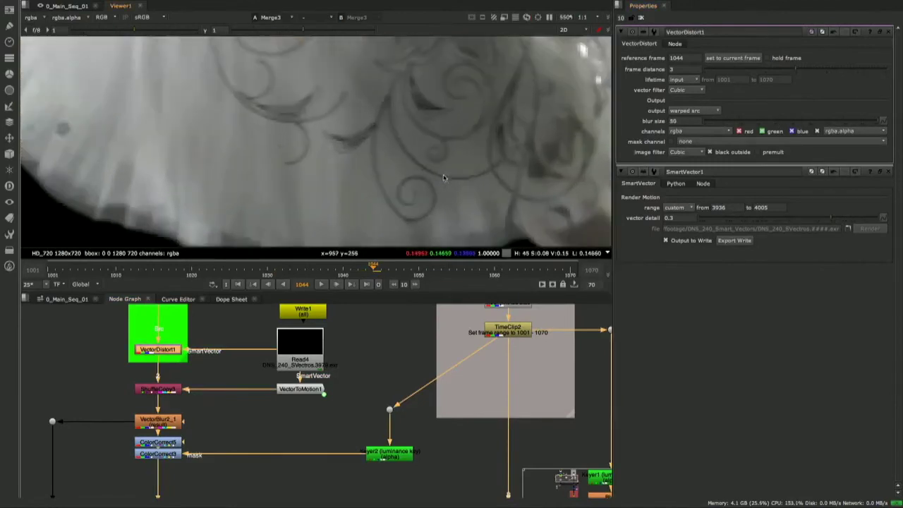
{"action": "scroll", "coordinate": [424, 196], "scroll_direction": "down", "scroll_amount": 1}
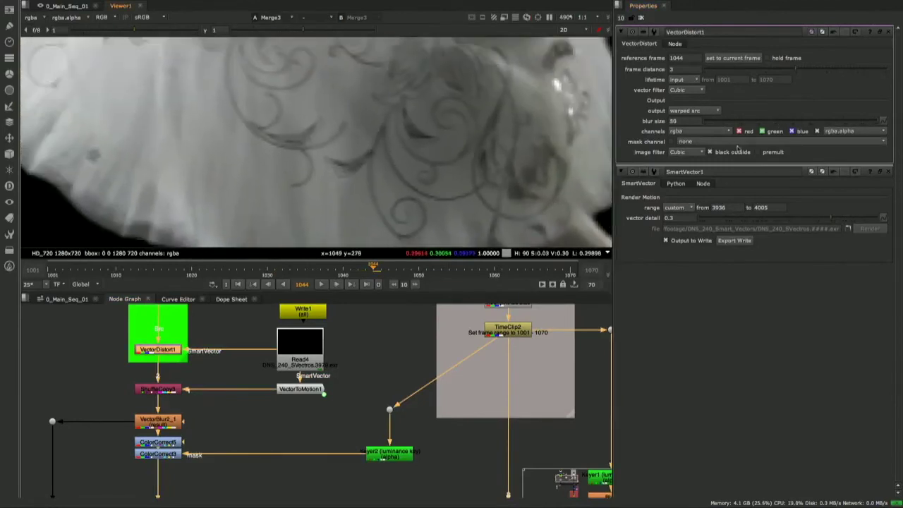
{"action": "left_click_drag", "start_coordinate": [808, 121], "coordinate": [656, 123]}
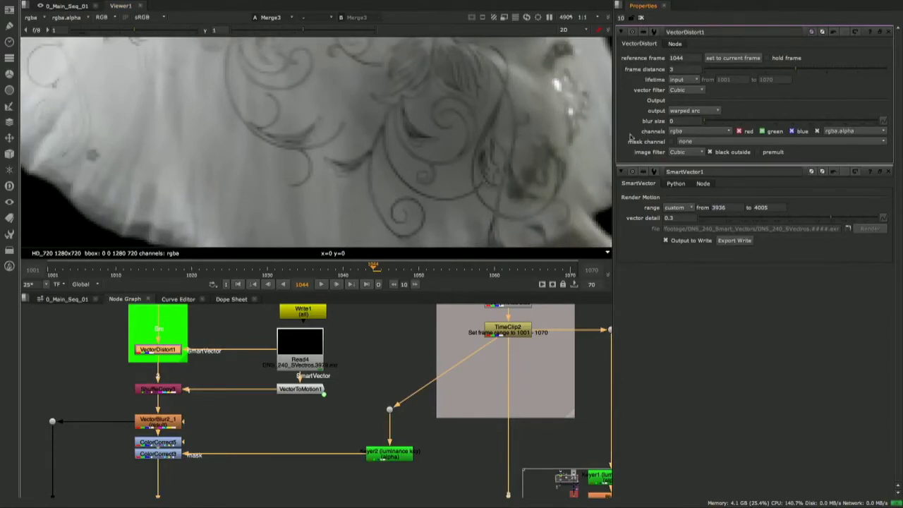
Step: Examine the whole Merge3 frame and the skirt pattern up close, moving on to frame 1052
{"action": "scroll", "coordinate": [395, 169], "scroll_direction": "down", "scroll_amount": 8}
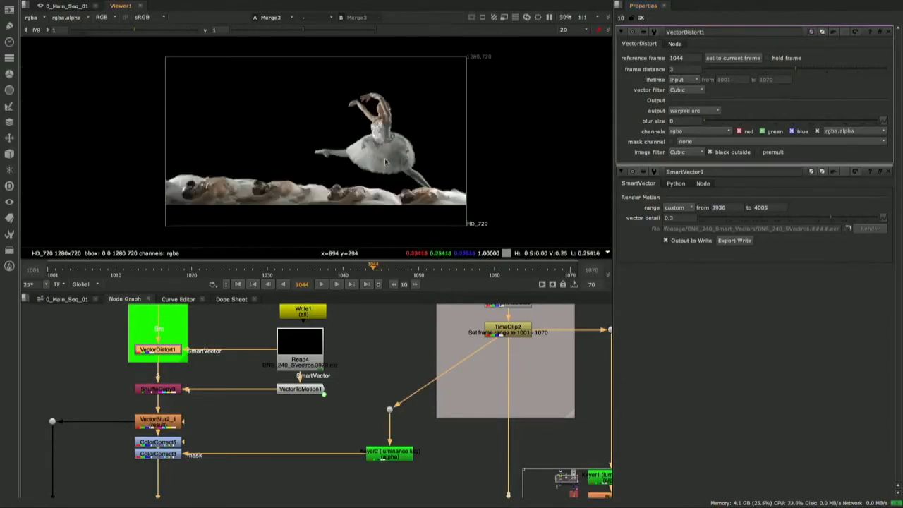
{"action": "scroll", "coordinate": [396, 167], "scroll_direction": "up", "scroll_amount": 3}
{"action": "scroll", "coordinate": [397, 166], "scroll_direction": "up", "scroll_amount": 5}
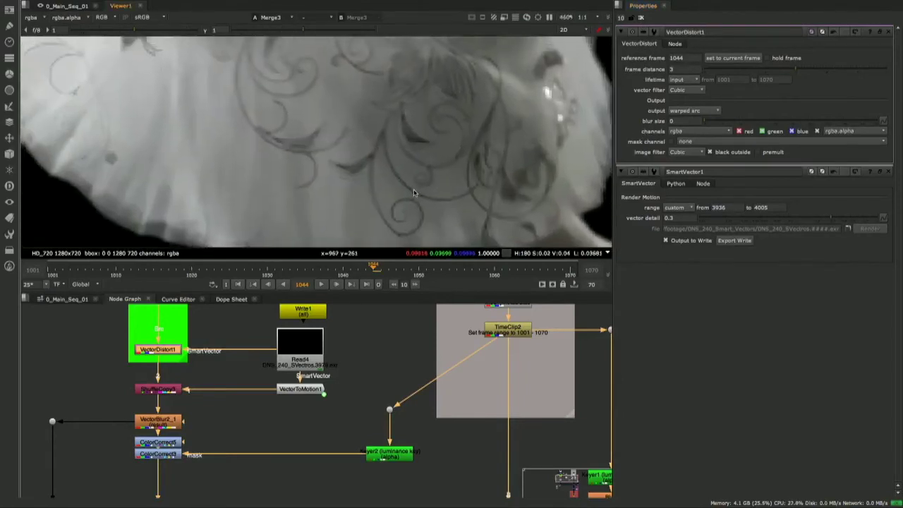
{"action": "left_click", "coordinate": [433, 268]}
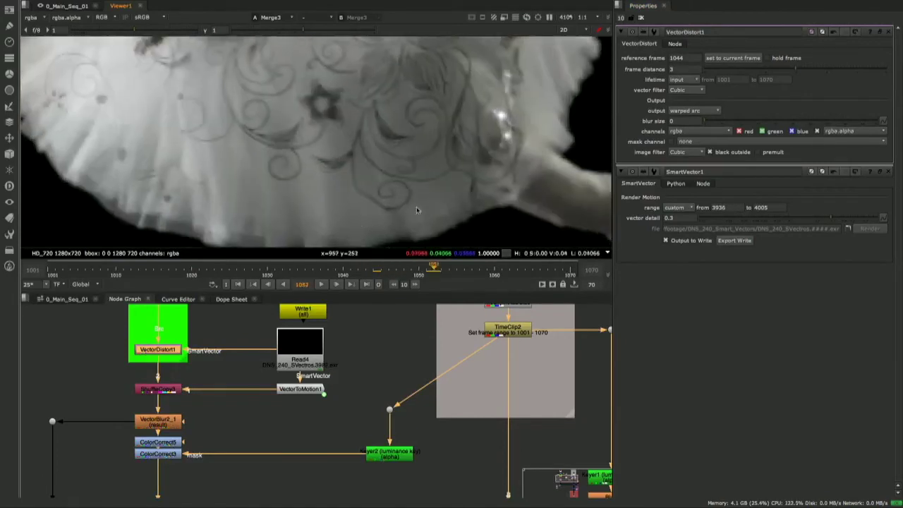
Step: Set the blur size of VectorDistort1 to 50 at frame 1052
{"action": "left_click_drag", "start_coordinate": [716, 121], "coordinate": [891, 122]}
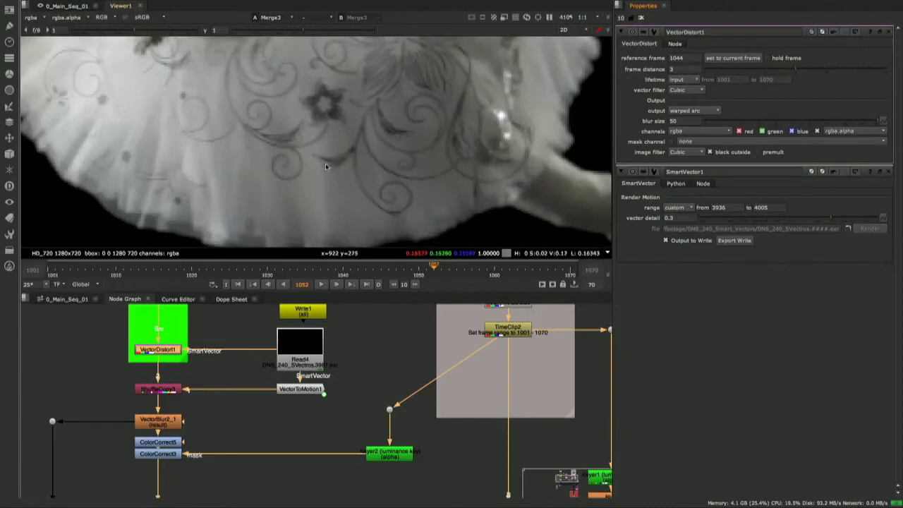
{"action": "middle_click_drag", "start_coordinate": [393, 366], "coordinate": [393, 363]}
{"action": "scroll", "coordinate": [393, 363], "scroll_direction": "down", "scroll_amount": 1}
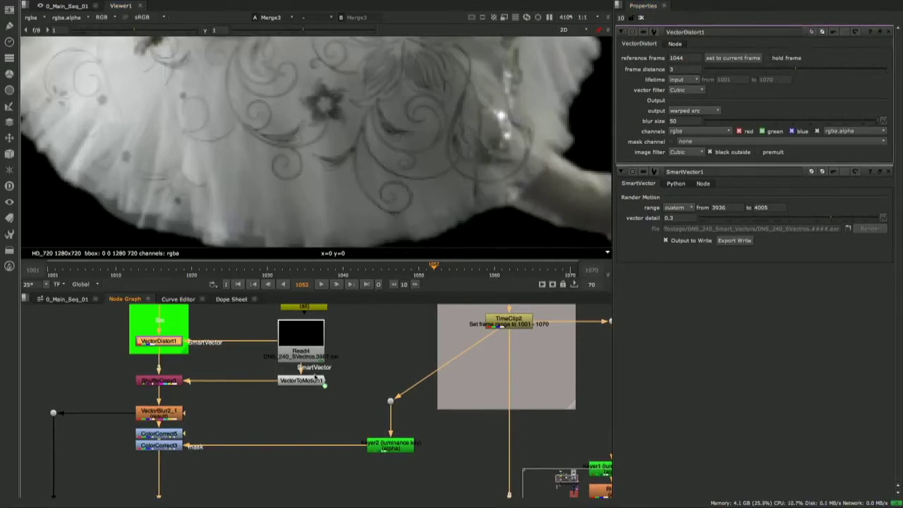
{"action": "scroll", "coordinate": [348, 403], "scroll_direction": "down", "scroll_amount": 1}
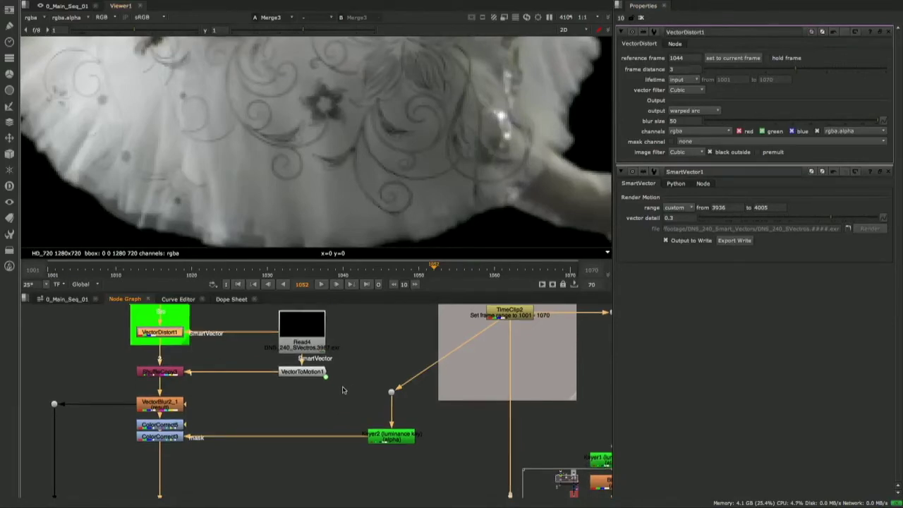
{"action": "scroll", "coordinate": [354, 413], "scroll_direction": "down", "scroll_amount": 5}
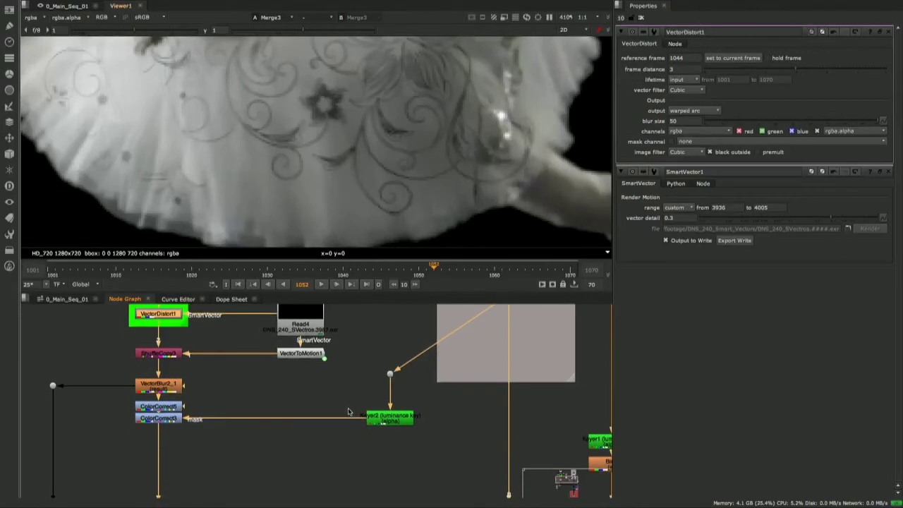
Step: View the Read5 output in the viewer and play it back to examine the pattern moving with the dancer's skirt
{"action": "middle_click_drag", "start_coordinate": [369, 409], "coordinate": [296, 354]}
{"action": "middle_click_drag", "start_coordinate": [339, 415], "coordinate": [297, 353]}
{"action": "scroll", "coordinate": [360, 392], "scroll_direction": "up", "scroll_amount": 2}
{"action": "key", "text": "1"}
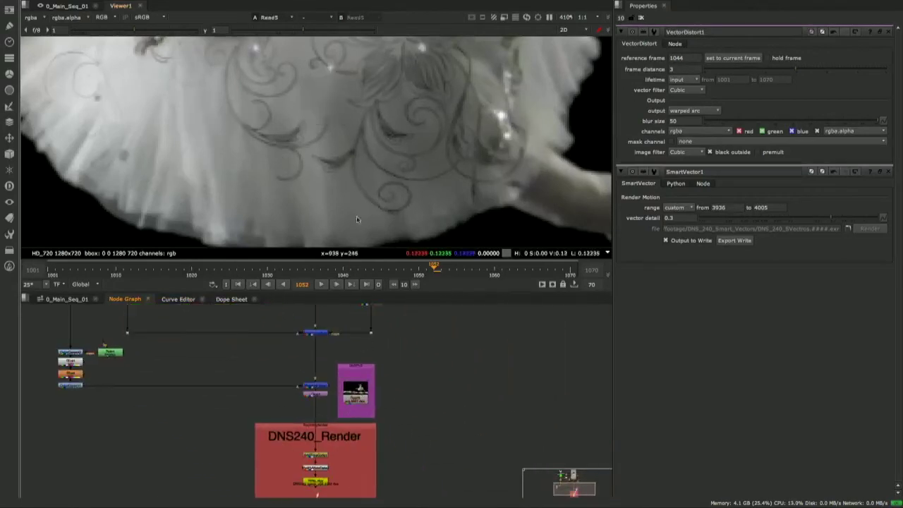
{"action": "scroll", "coordinate": [380, 187], "scroll_direction": "down", "scroll_amount": 3}
{"action": "key", "text": "l"}
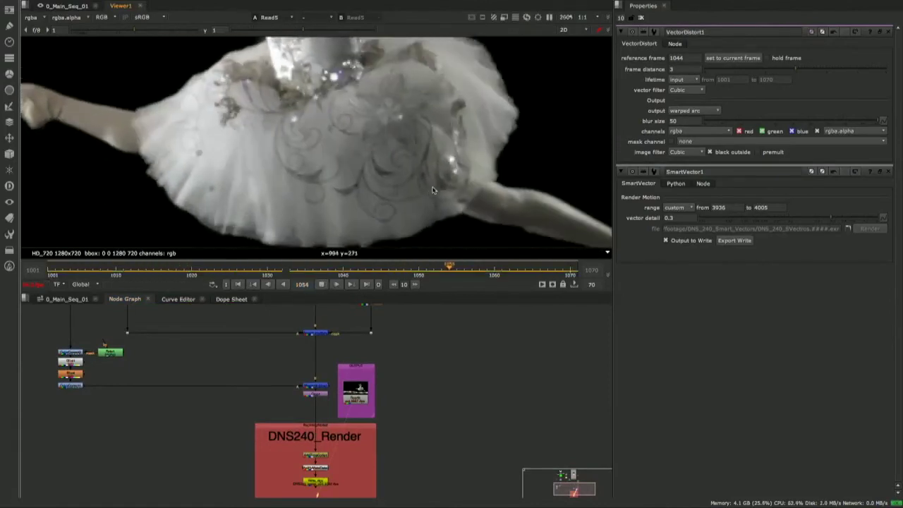
{"action": "scroll", "coordinate": [457, 231], "scroll_direction": "up", "scroll_amount": 2}
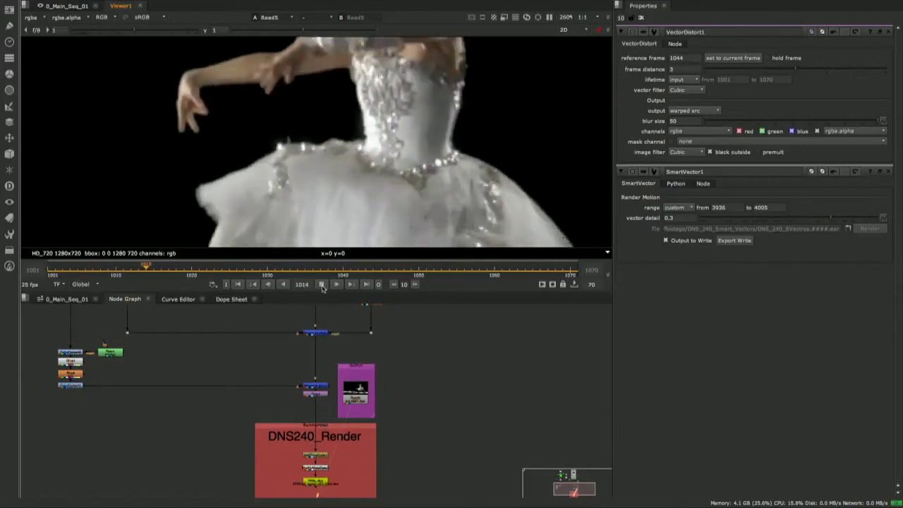
{"action": "scroll", "coordinate": [365, 381], "scroll_direction": "down", "scroll_amount": 3}
{"action": "middle_click_drag", "start_coordinate": [365, 381], "coordinate": [381, 411]}
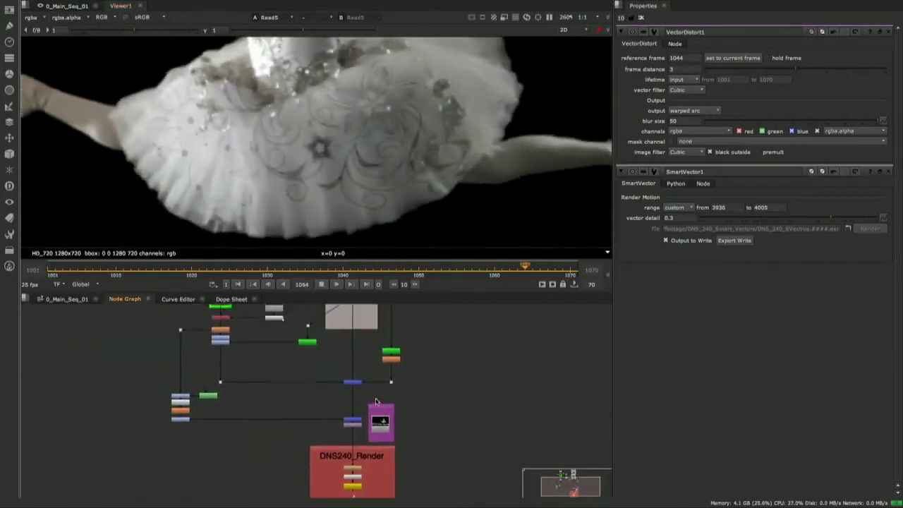
{"action": "scroll", "coordinate": [381, 410], "scroll_direction": "down", "scroll_amount": 1}
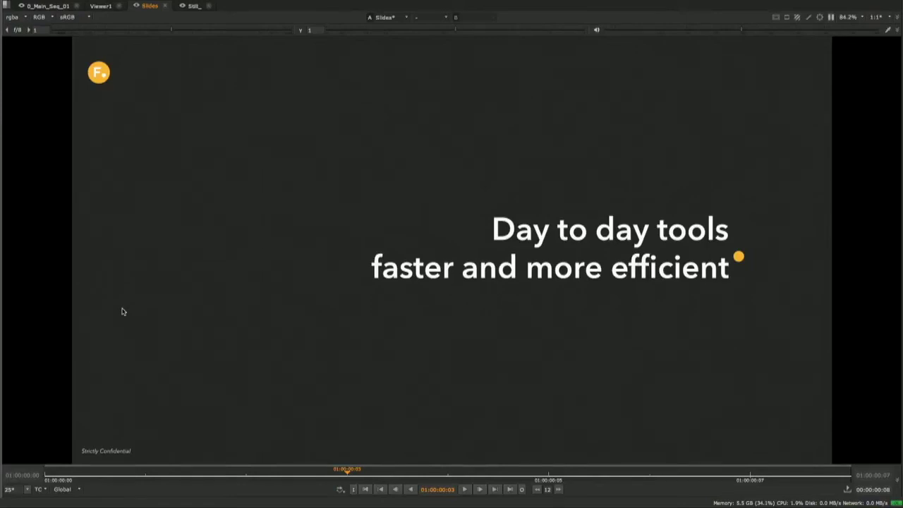
Step: Advance Slides to the "New collaborative workflows" slide and show the LiveGroup and LiveInput frame of the Still_ sequence
{"action": "key", "text": "Right"}
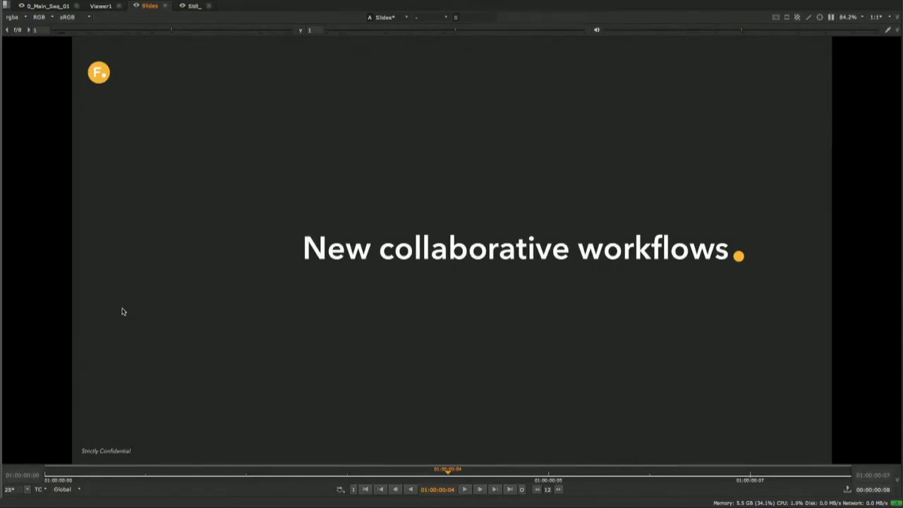
{"action": "left_click", "coordinate": [195, 6]}
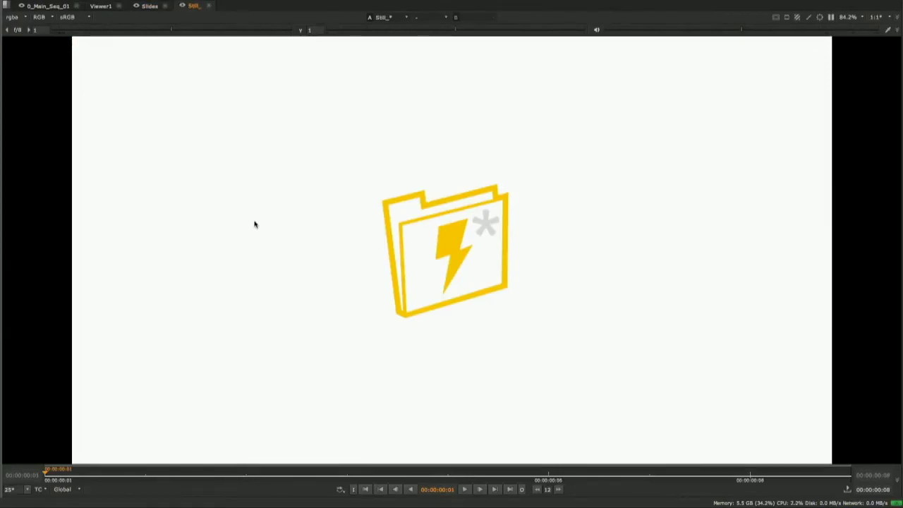
{"action": "key", "text": "Right"}
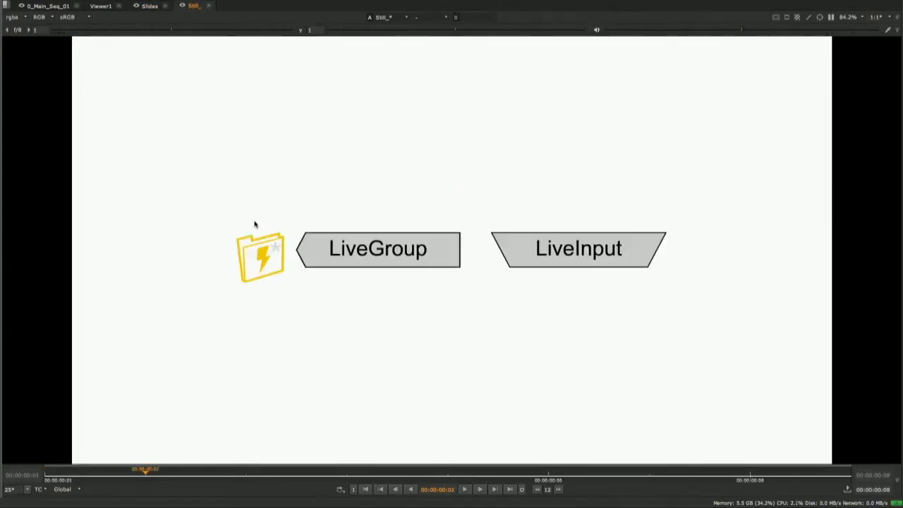
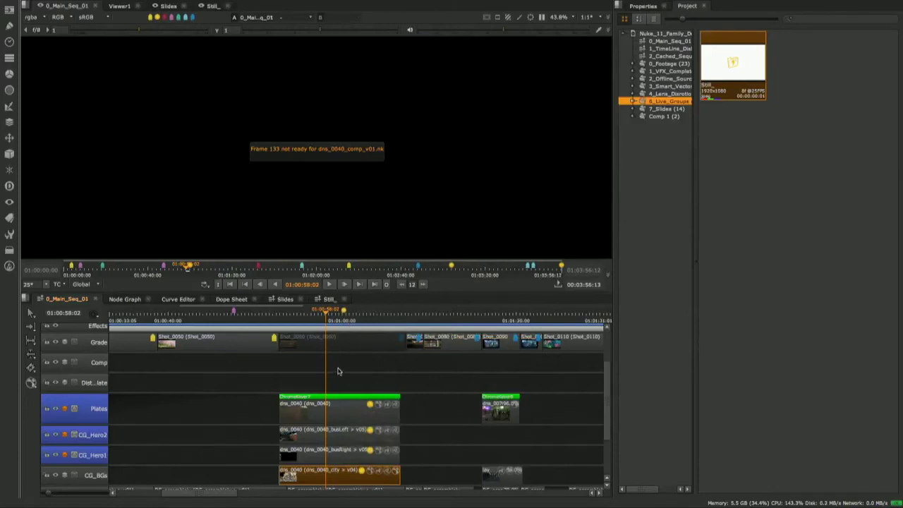
Step: Open the dns_0040_comp v01 clip from the Comp 1 track as a comp, discarding the unsaved changes to timelapse_comp_v01.nk
{"action": "middle_click_drag", "start_coordinate": [343, 376], "coordinate": [335, 370]}
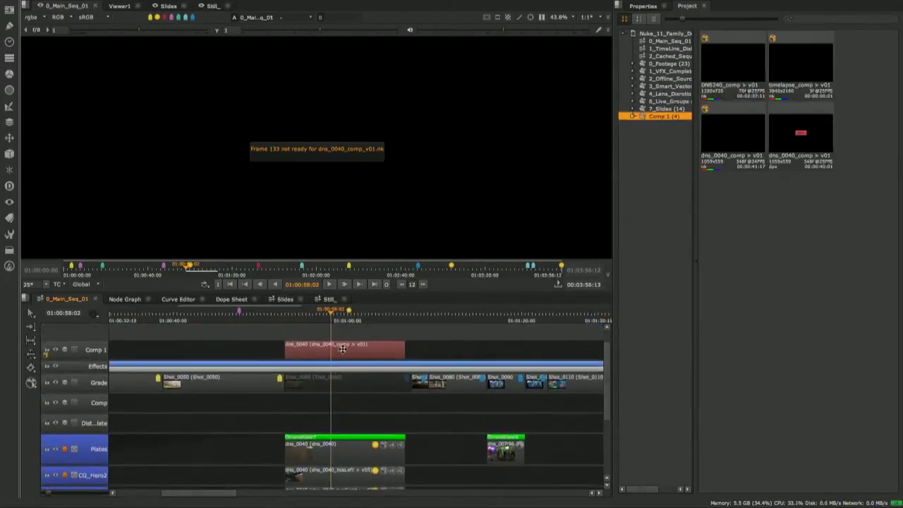
{"action": "double_click", "coordinate": [343, 349]}
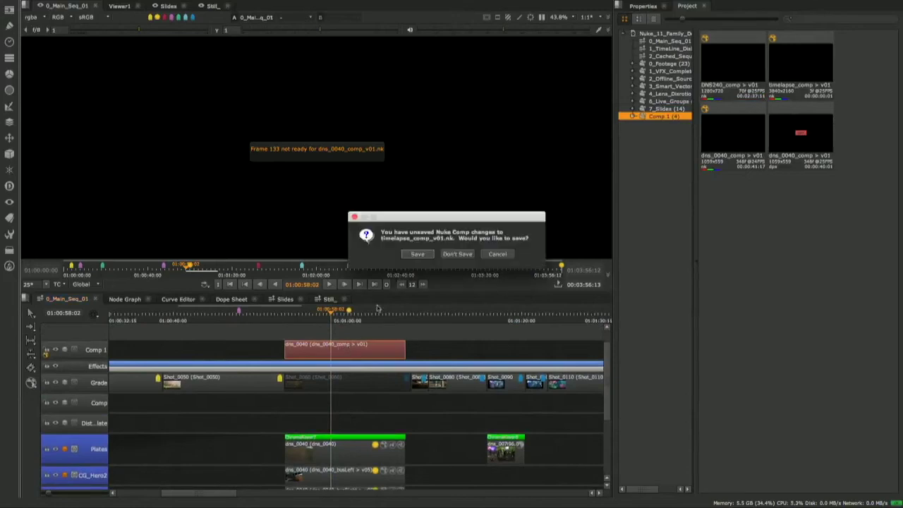
{"action": "left_click", "coordinate": [456, 254]}
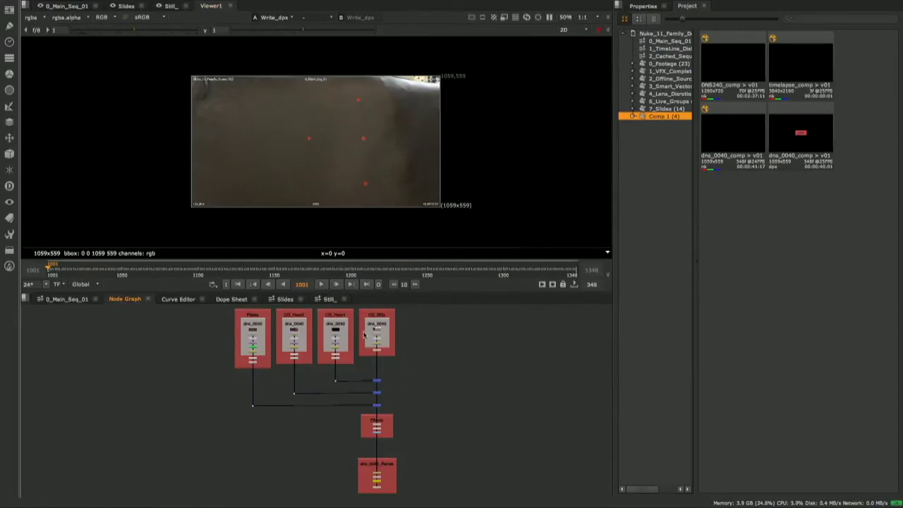
Step: Go to frame 1146, view the Read4 green-screen plate and examine the Plates, CG_Hero2, CG_Hero1 and CG_BGs node stacks
{"action": "left_click_drag", "start_coordinate": [163, 268], "coordinate": [268, 268]}
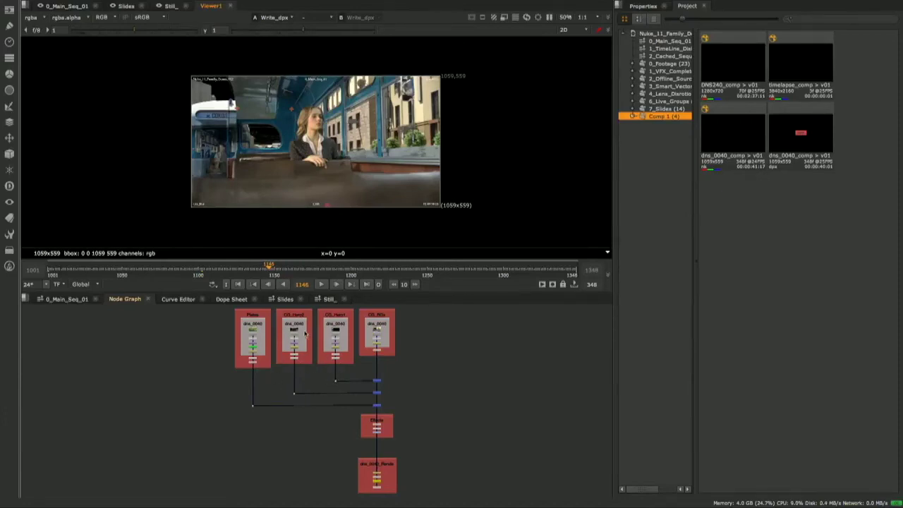
{"action": "scroll", "coordinate": [305, 334], "scroll_direction": "up", "scroll_amount": 5}
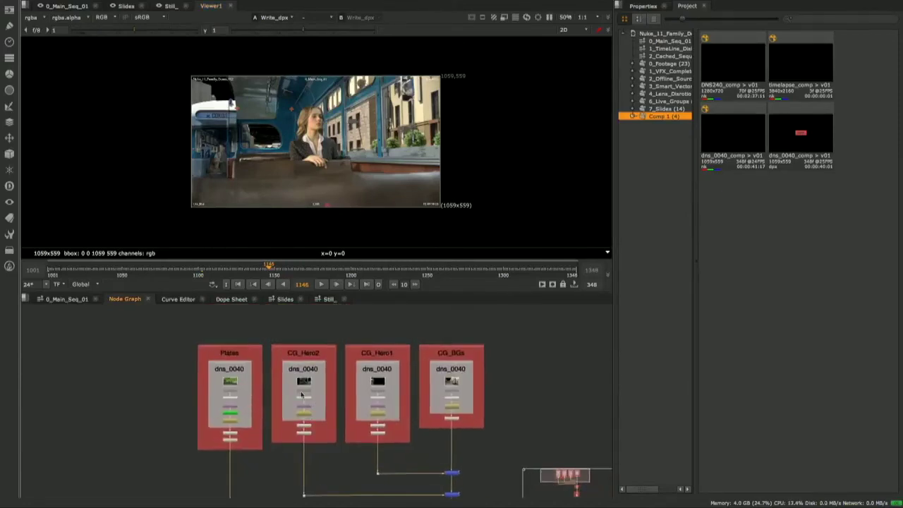
{"action": "scroll", "coordinate": [302, 396], "scroll_direction": "up", "scroll_amount": 3}
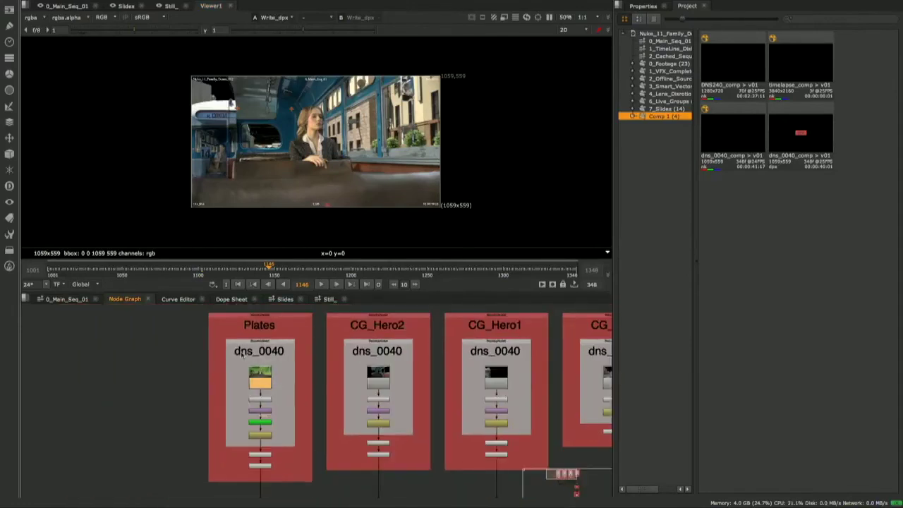
{"action": "key", "text": "1"}
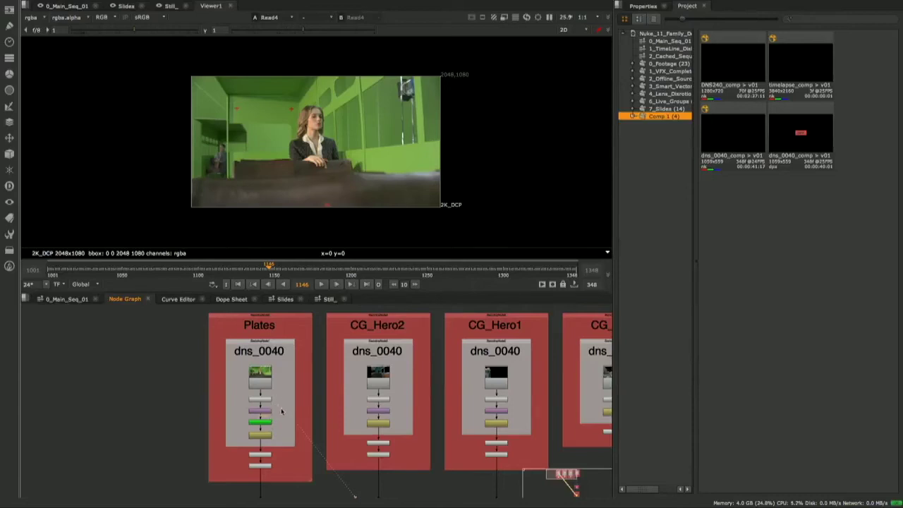
{"action": "middle_click_drag", "start_coordinate": [282, 411], "coordinate": [212, 405]}
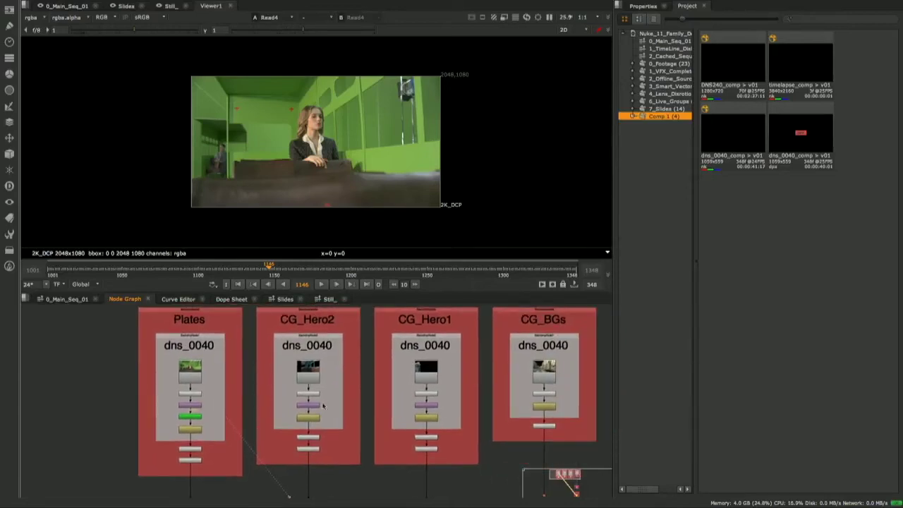
{"action": "scroll", "coordinate": [323, 406], "scroll_direction": "right", "scroll_amount": 3}
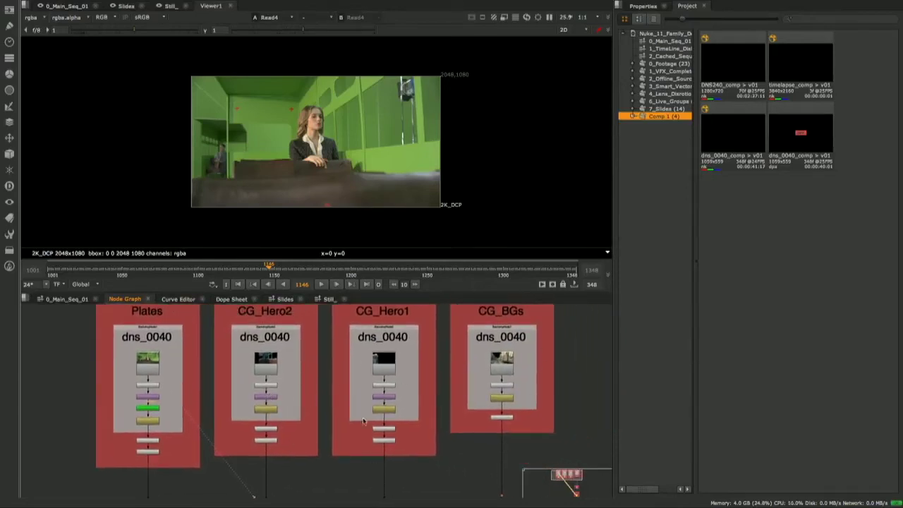
{"action": "scroll", "coordinate": [390, 389], "scroll_direction": "down", "scroll_amount": 4}
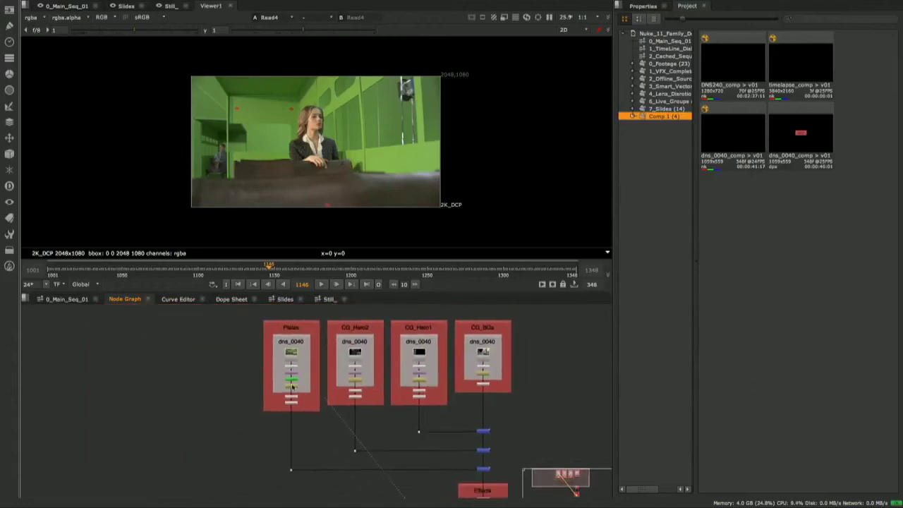
{"action": "scroll", "coordinate": [310, 383], "scroll_direction": "up", "scroll_amount": 3}
{"action": "left_click_drag", "start_coordinate": [225, 319], "coordinate": [345, 496]}
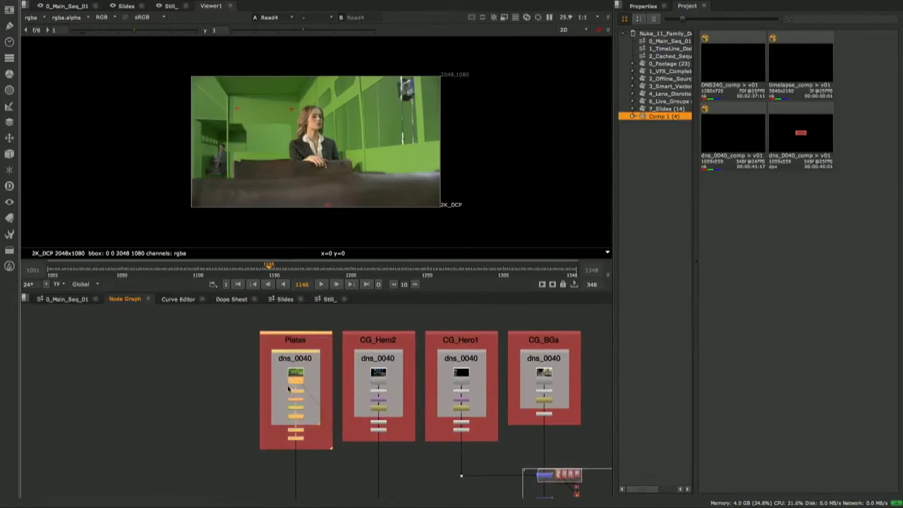
{"action": "right_click", "coordinate": [288, 390]}
{"action": "mouse_move", "coordinate": [324, 364]}
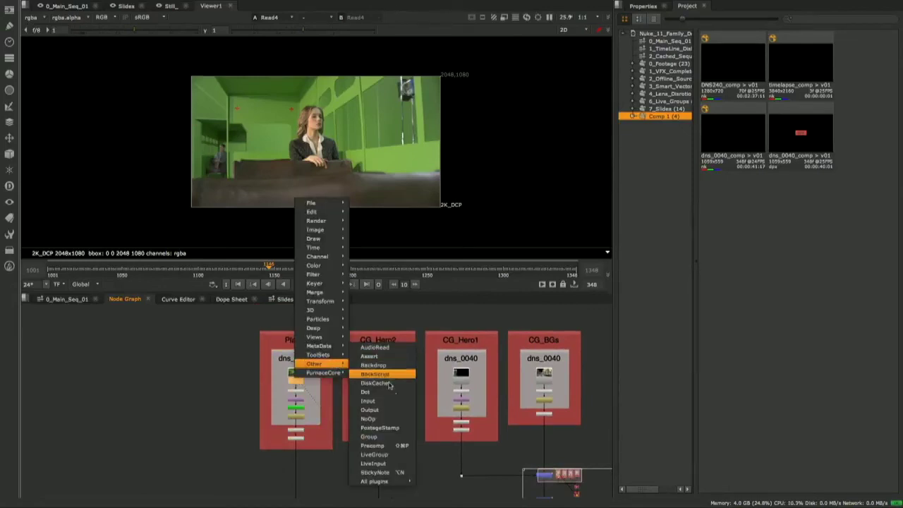
{"action": "left_click", "coordinate": [391, 456]}
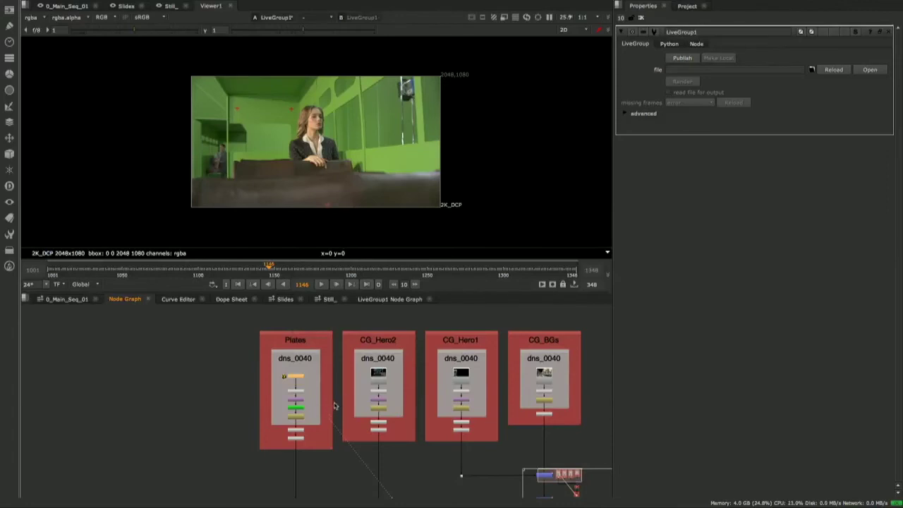
{"action": "key", "text": "ctrl+z"}
{"action": "left_click_drag", "start_coordinate": [234, 322], "coordinate": [345, 489]}
{"action": "right_click", "coordinate": [297, 379]}
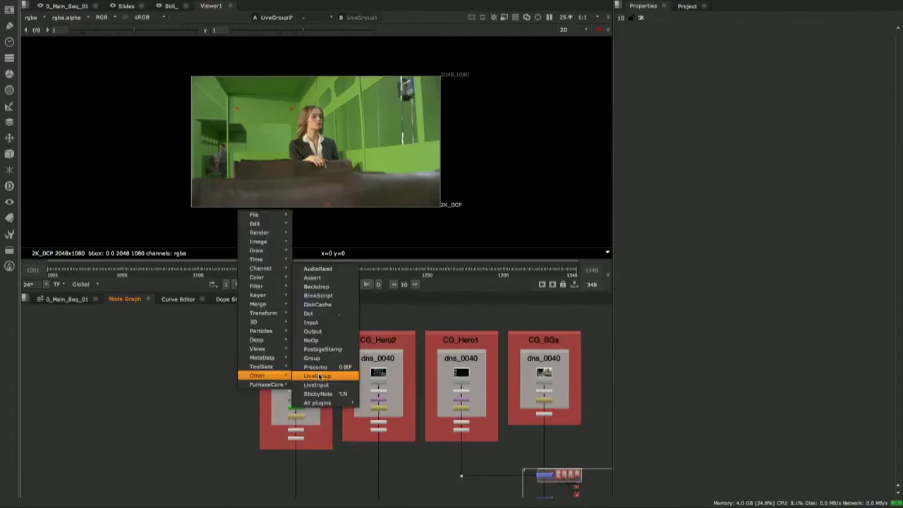
{"action": "left_click", "coordinate": [323, 378]}
{"action": "key", "text": "ctrl+z"}
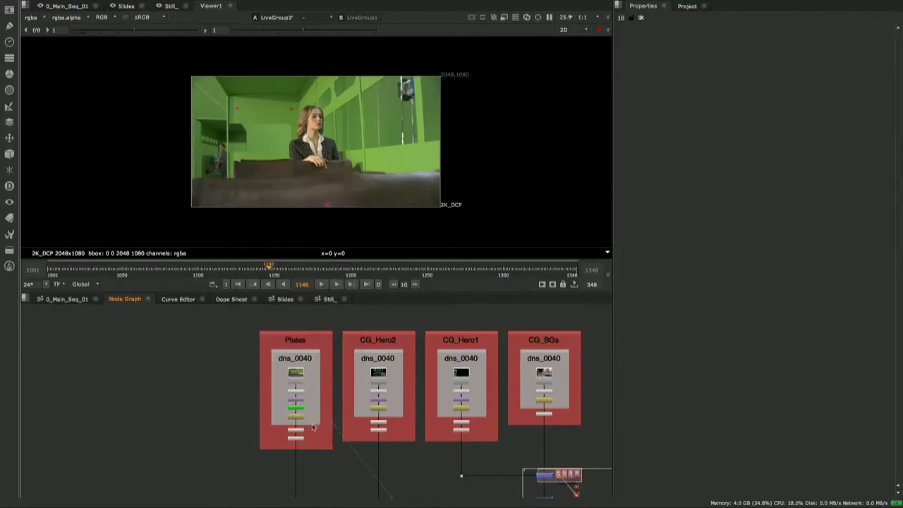
Step: Collapse all nodes of the Plates backdrop into a LiveGroup with BlackOutside1 as the group's output
{"action": "left_click_drag", "start_coordinate": [230, 319], "coordinate": [336, 481]}
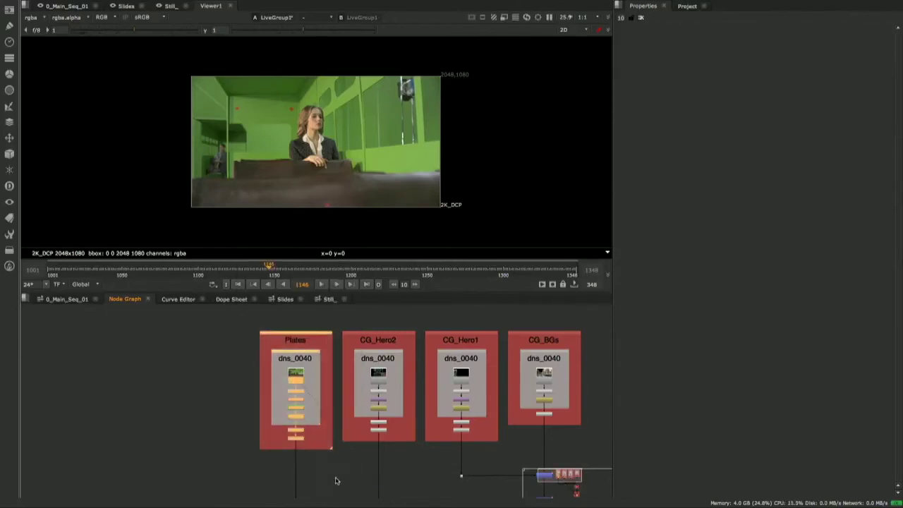
{"action": "key", "text": "Tab"}
{"action": "type", "text": "lived"}
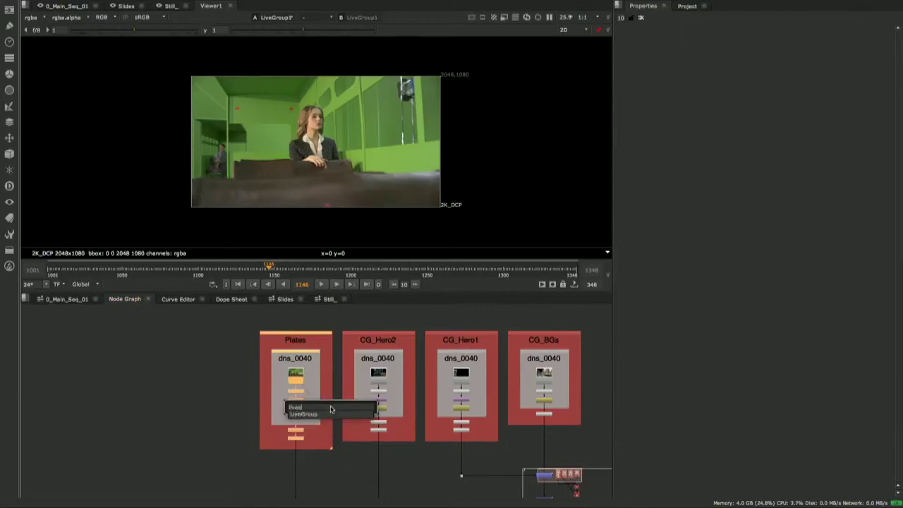
{"action": "key", "text": "Down"}
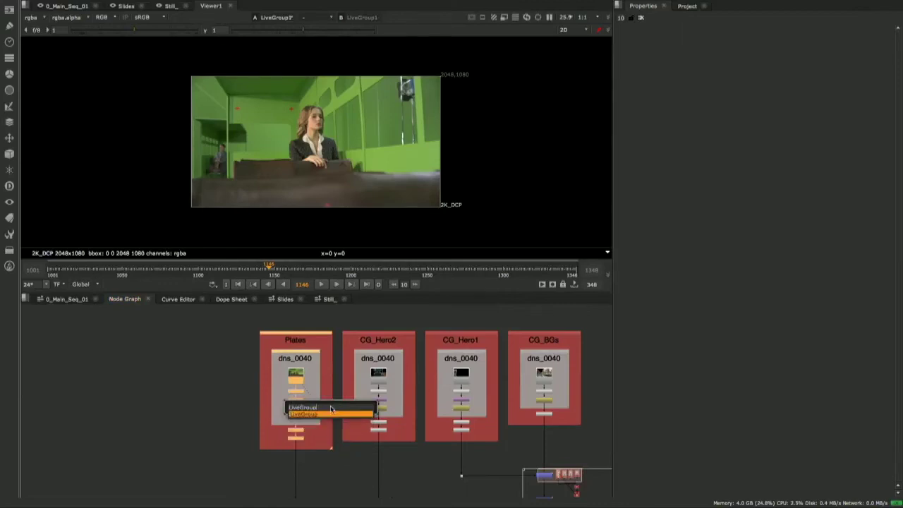
{"action": "key", "text": "Return"}
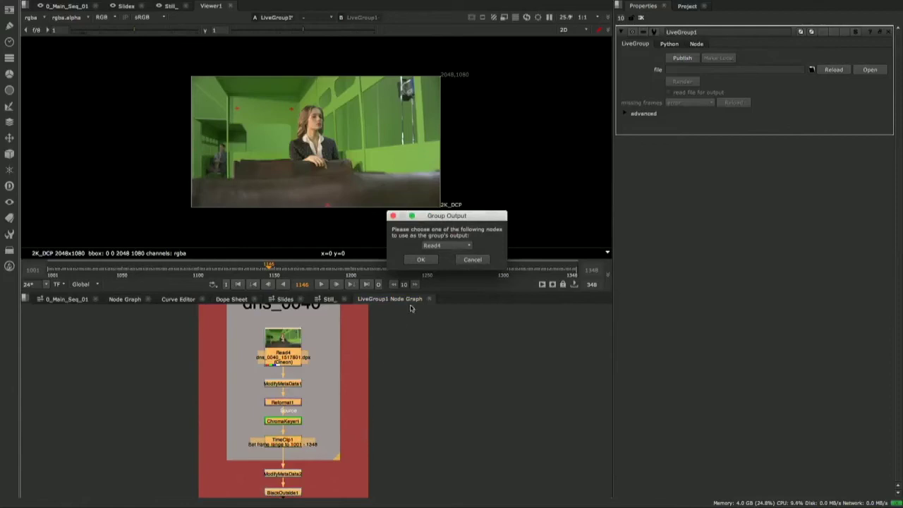
{"action": "left_click", "coordinate": [463, 247]}
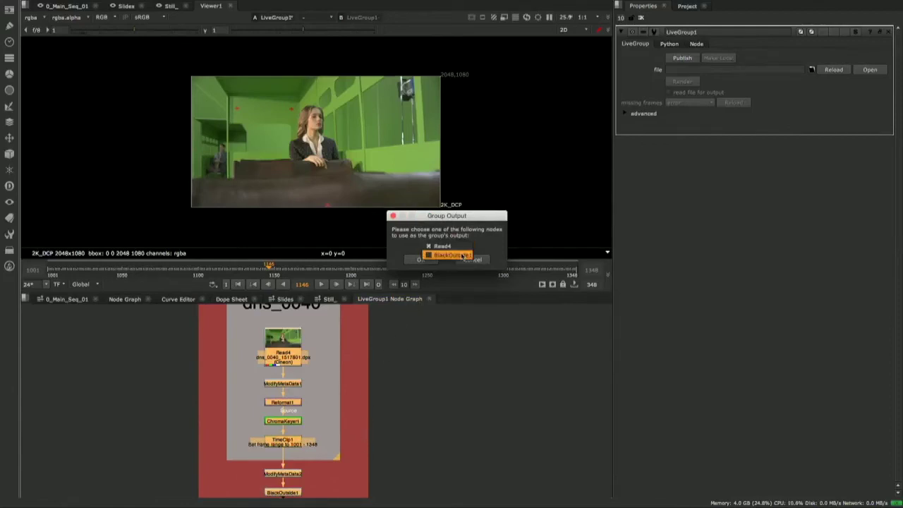
{"action": "left_click", "coordinate": [472, 256]}
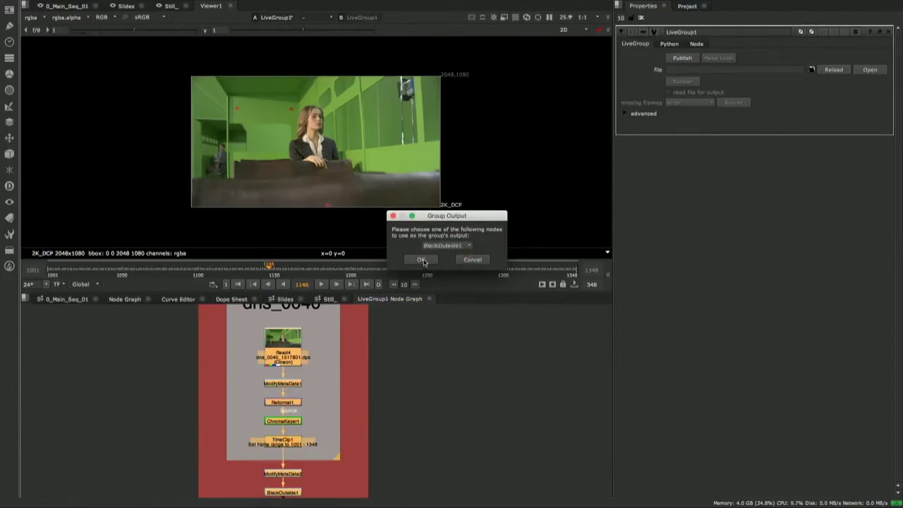
{"action": "left_click", "coordinate": [421, 260]}
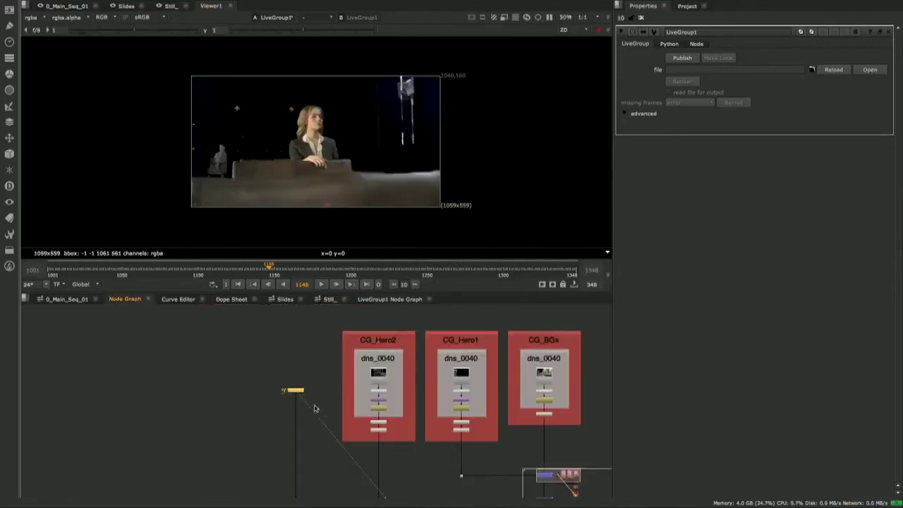
Step: Inspect the LiveGroup1 node and the Plates nodes inside its own node graph, then return to the main comp graph
{"action": "scroll", "coordinate": [302, 388], "scroll_direction": "up", "scroll_amount": 2}
{"action": "scroll", "coordinate": [306, 385], "scroll_direction": "up", "scroll_amount": 3}
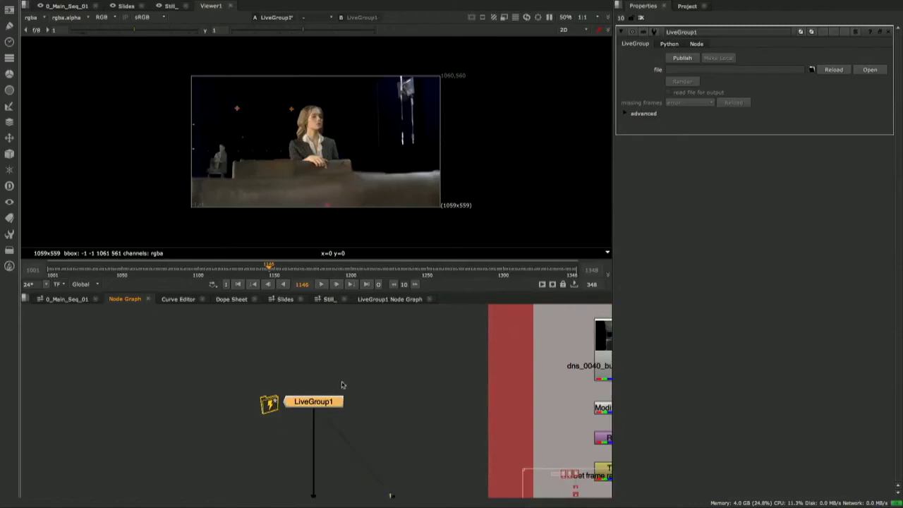
{"action": "left_click", "coordinate": [385, 300]}
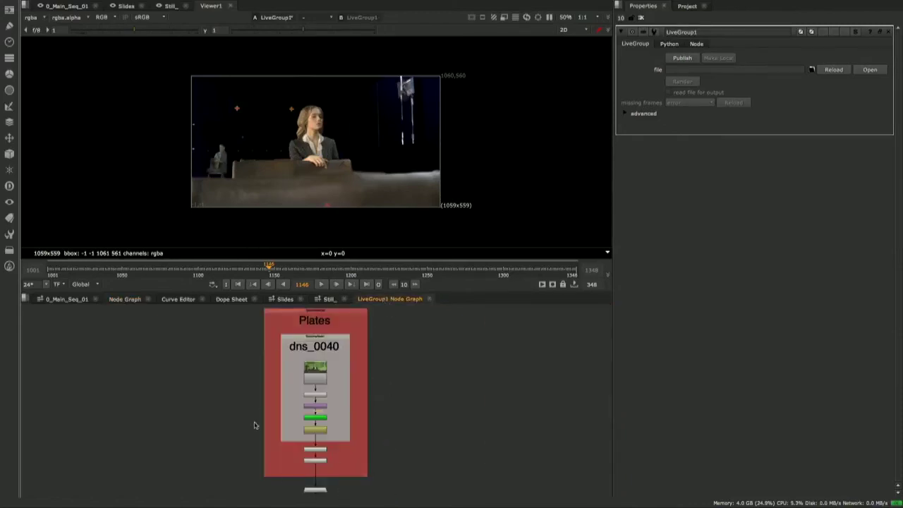
{"action": "left_click", "coordinate": [73, 303]}
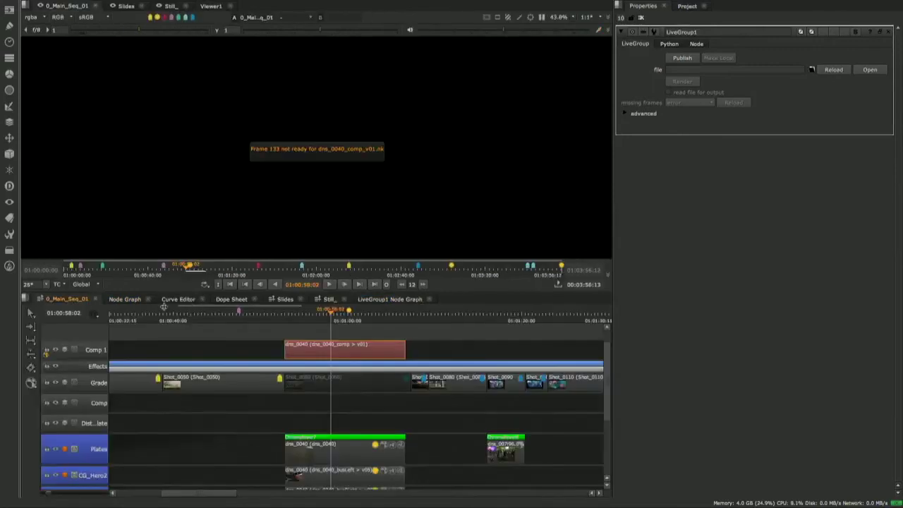
{"action": "left_click", "coordinate": [132, 300]}
{"action": "middle_click_drag", "start_coordinate": [315, 422], "coordinate": [311, 409]}
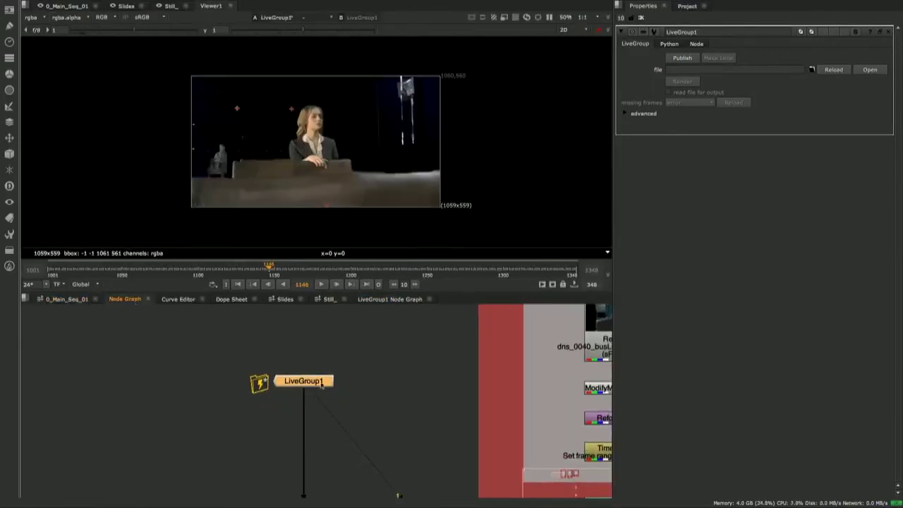
Step: Publish LiveGroup1 as Keying_LG_v01.nk in the 7_Temp_Write folder, overwriting the existing file, and move its node slightly down
{"action": "left_click", "coordinate": [683, 58]}
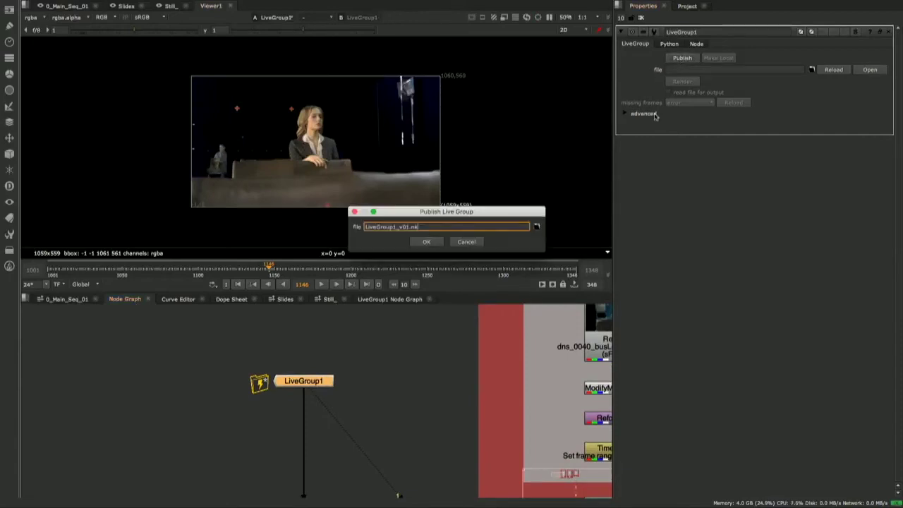
{"action": "left_click", "coordinate": [536, 227]}
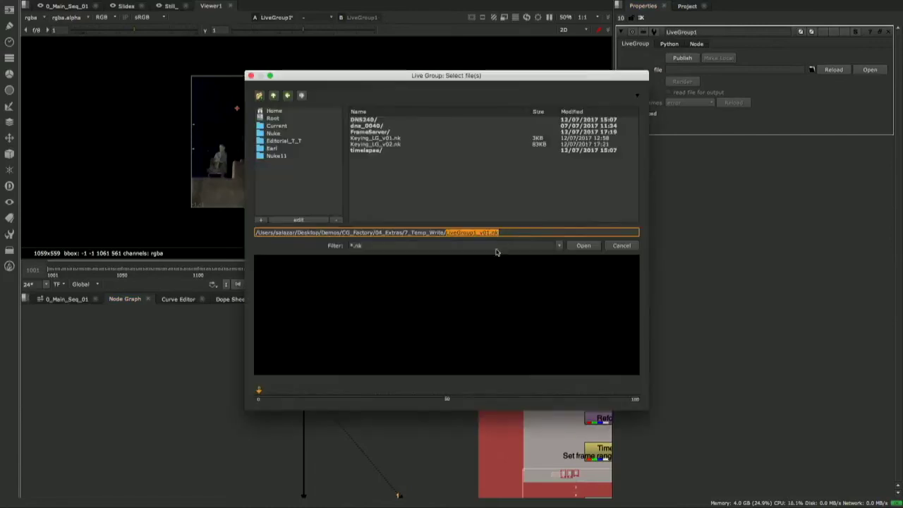
{"action": "left_click", "coordinate": [380, 139]}
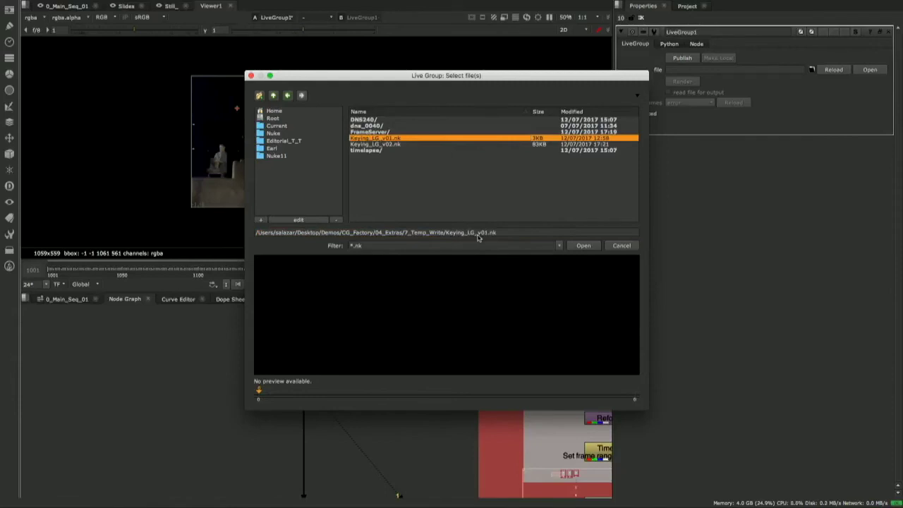
{"action": "left_click", "coordinate": [584, 246]}
{"action": "left_click", "coordinate": [425, 245]}
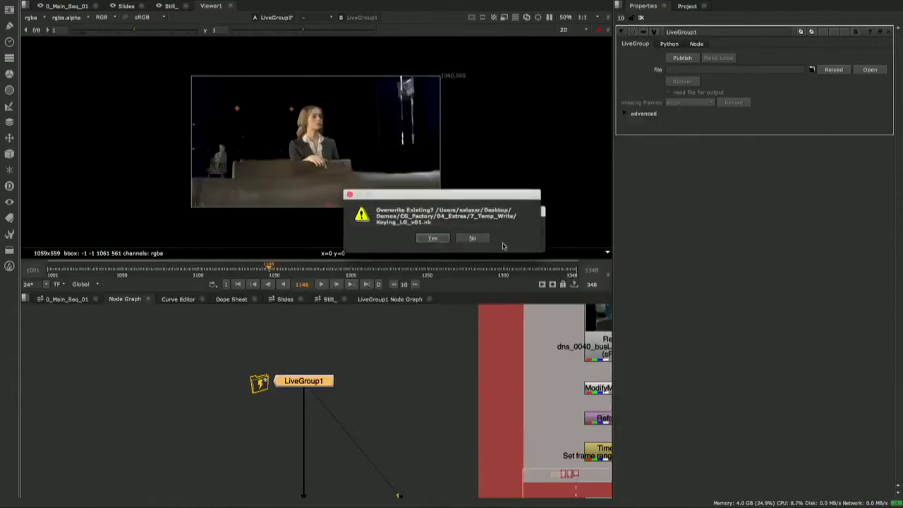
{"action": "left_click", "coordinate": [432, 239]}
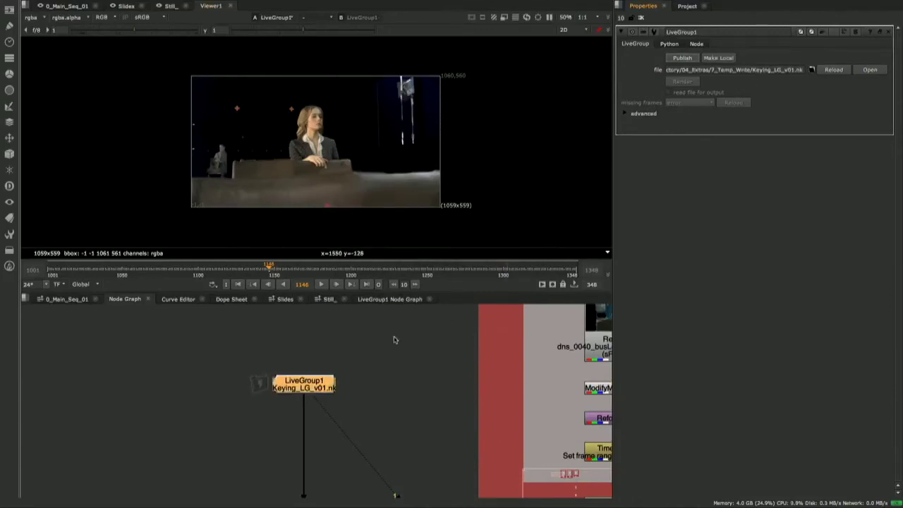
{"action": "left_click_drag", "start_coordinate": [360, 366], "coordinate": [259, 418]}
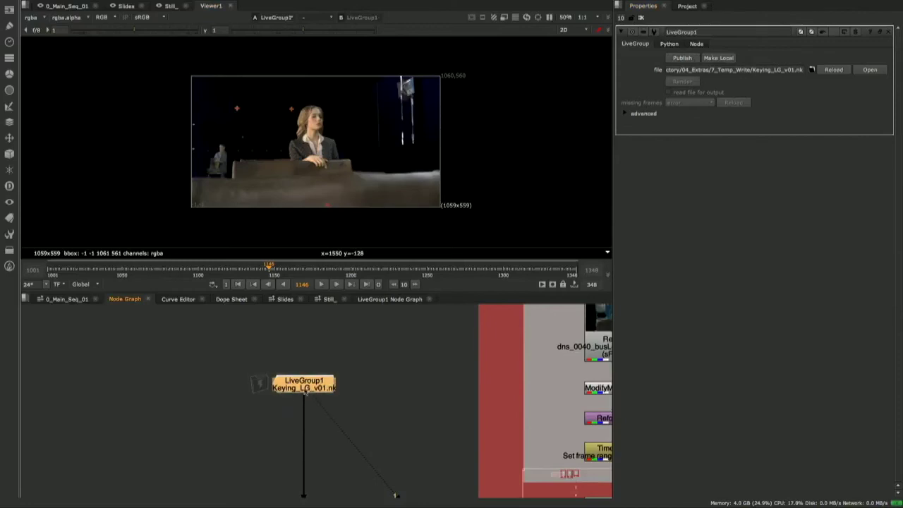
{"action": "left_click_drag", "start_coordinate": [308, 388], "coordinate": [313, 446]}
Step: Collapse the CG_Hero2, CG_Hero1 and CG_BGs node stacks with their two upper merges into one LiveGroup
{"action": "scroll", "coordinate": [408, 387], "scroll_direction": "down", "scroll_amount": 7}
{"action": "middle_click_drag", "start_coordinate": [410, 388], "coordinate": [282, 395]}
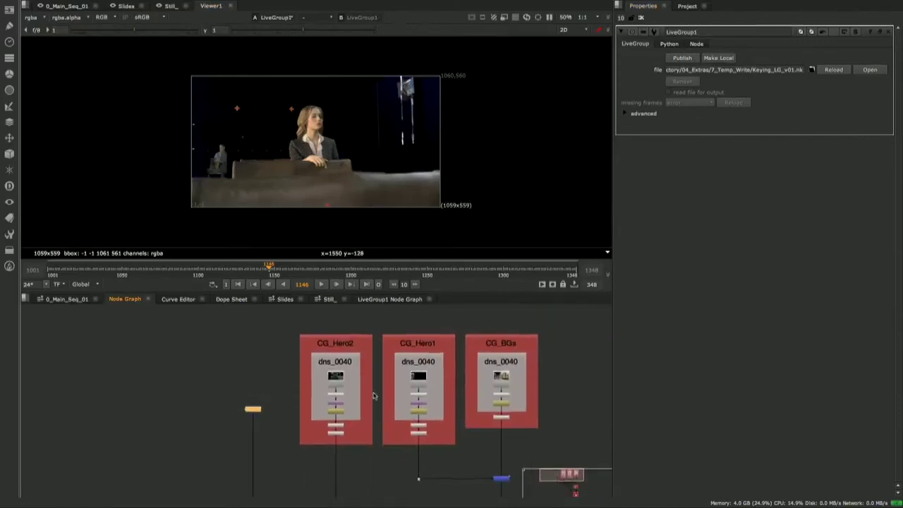
{"action": "scroll", "coordinate": [352, 388], "scroll_direction": "down", "scroll_amount": 2}
{"action": "middle_click_drag", "start_coordinate": [456, 392], "coordinate": [333, 379]}
{"action": "left_click_drag", "start_coordinate": [413, 322], "coordinate": [215, 458]}
{"action": "key", "text": "Tab"}
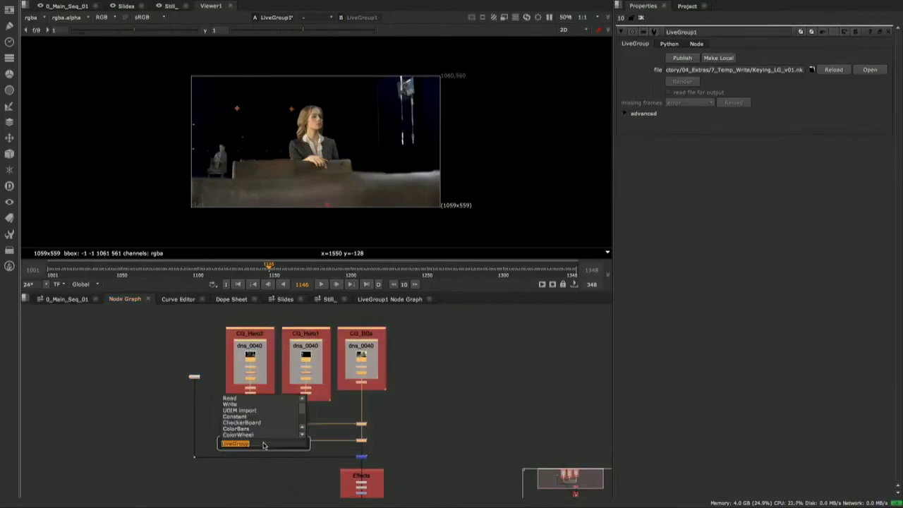
{"action": "key", "text": "Return"}
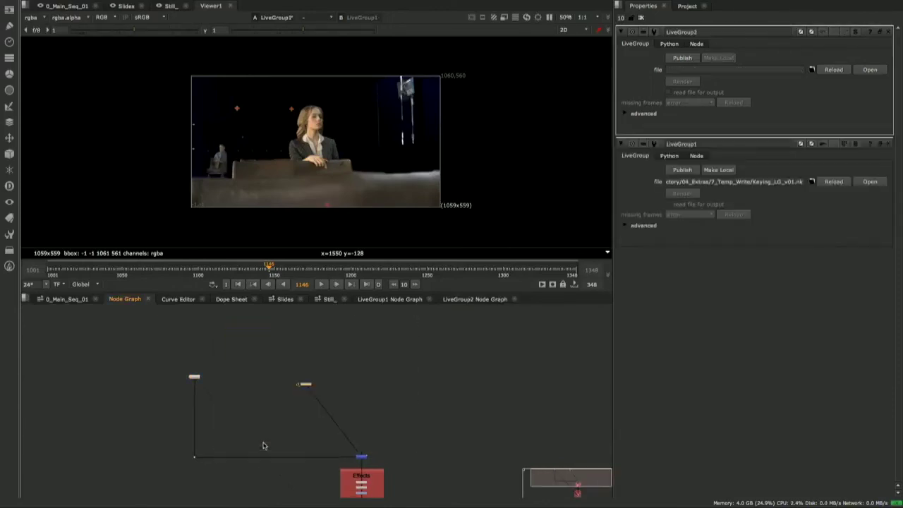
Step: Place LiveGroup2 straight above the remaining Merge, move LiveGroup1 in close beside it, and view LiveGroup2
{"action": "left_click_drag", "start_coordinate": [305, 387], "coordinate": [362, 418]}
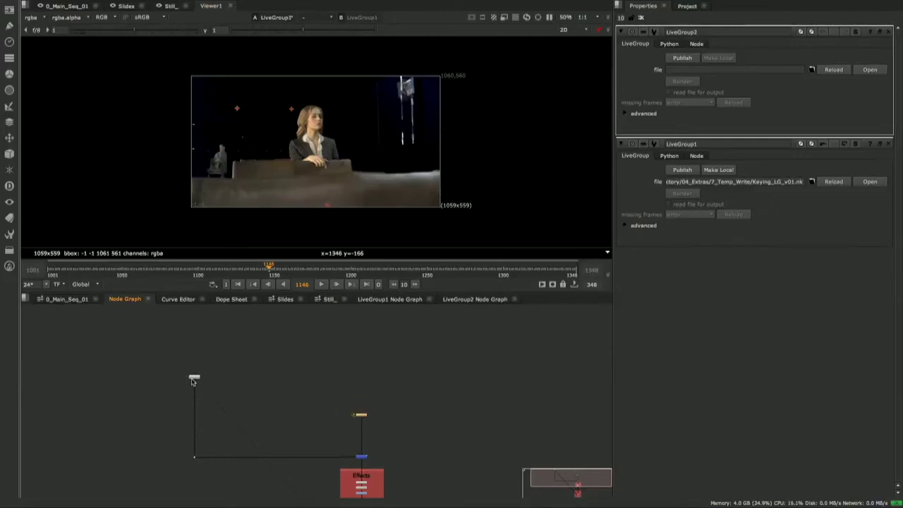
{"action": "left_click_drag", "start_coordinate": [194, 381], "coordinate": [325, 433]}
{"action": "left_click", "coordinate": [389, 403]}
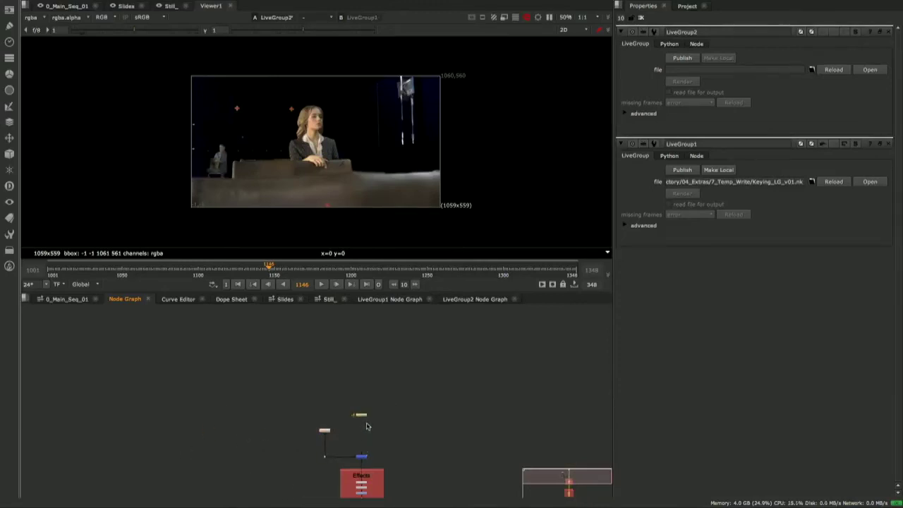
Step: Publish LiveGroup2 as BG_LG_v01.nk in the 7_Temp_Write folder
{"action": "left_click", "coordinate": [684, 59]}
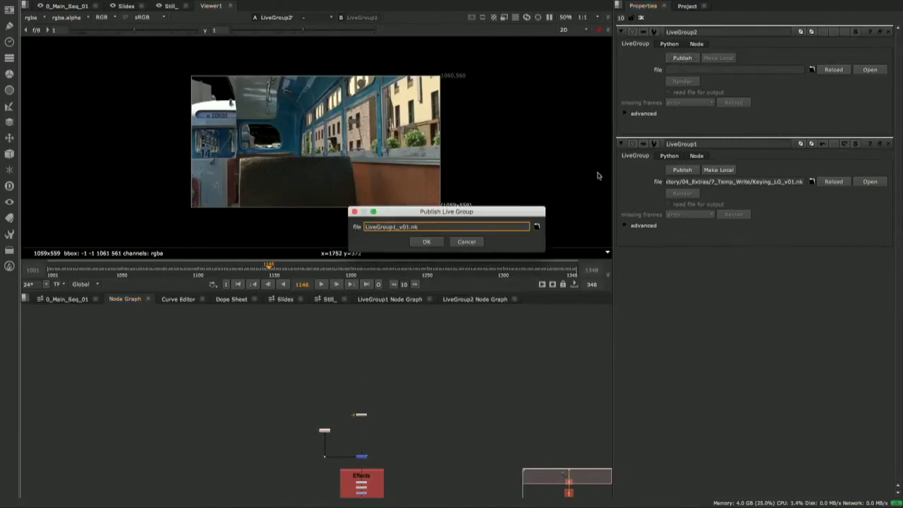
{"action": "left_click", "coordinate": [537, 228]}
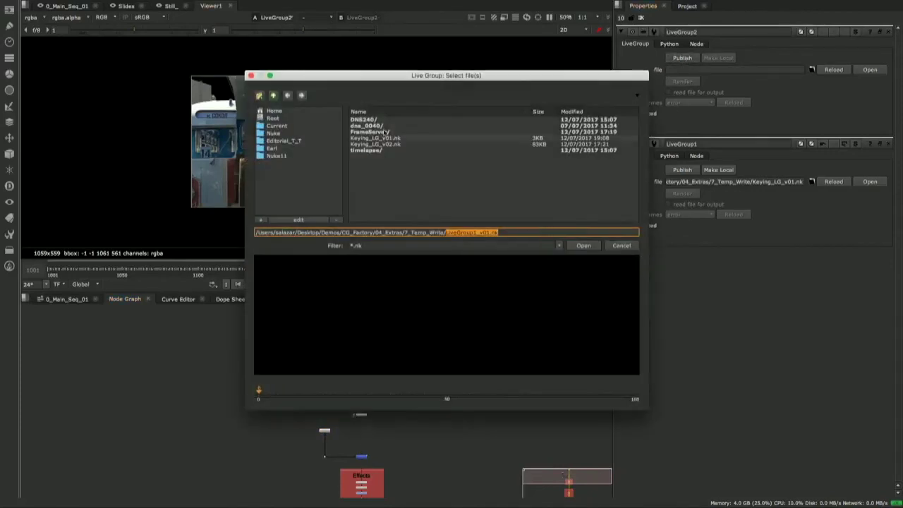
{"action": "left_click", "coordinate": [377, 138]}
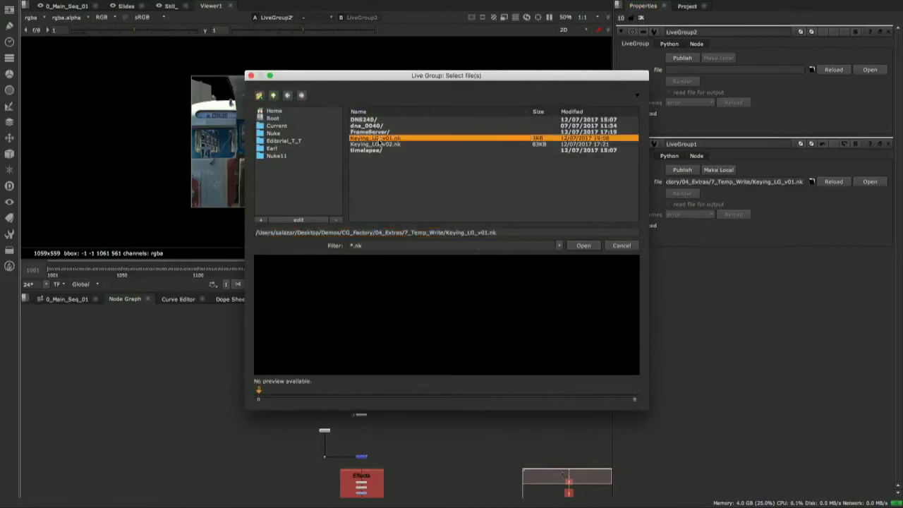
{"action": "left_click", "coordinate": [465, 233]}
{"action": "left_click_drag", "start_coordinate": [468, 233], "coordinate": [448, 236]}
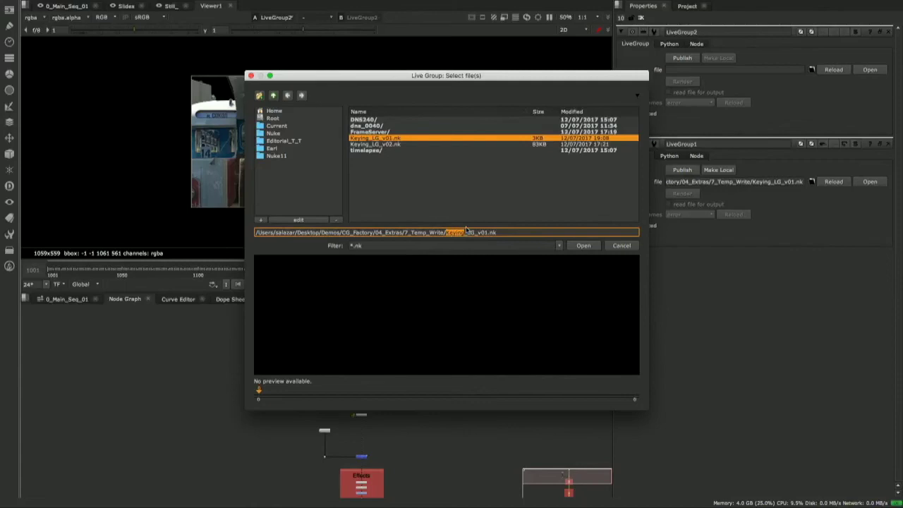
{"action": "type", "text": "BG"}
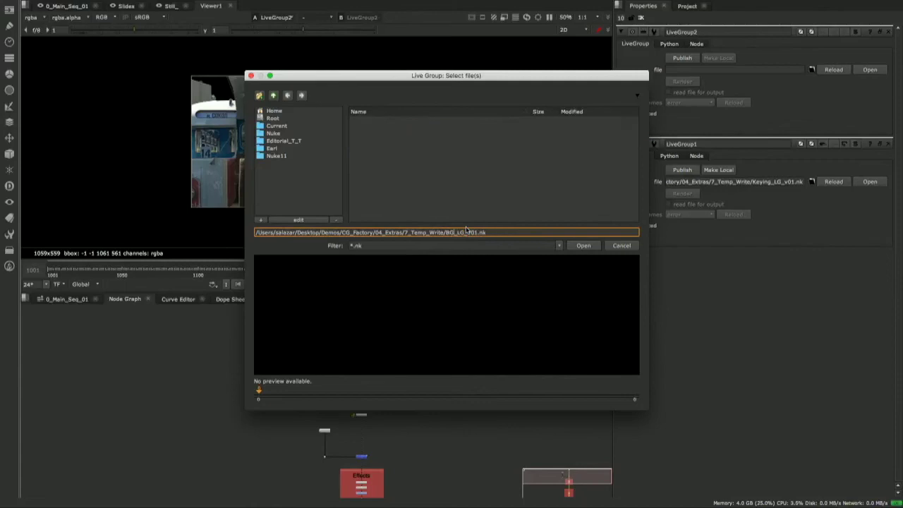
{"action": "left_click", "coordinate": [583, 246]}
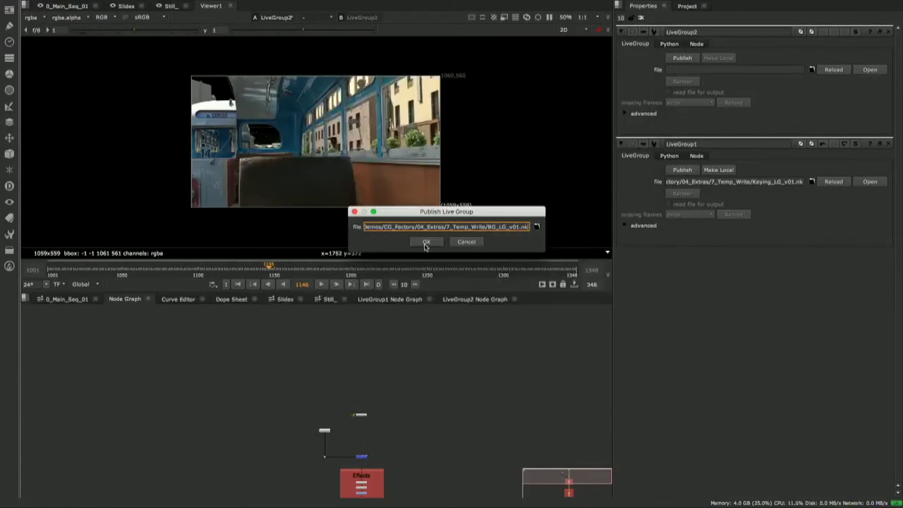
{"action": "left_click", "coordinate": [426, 242]}
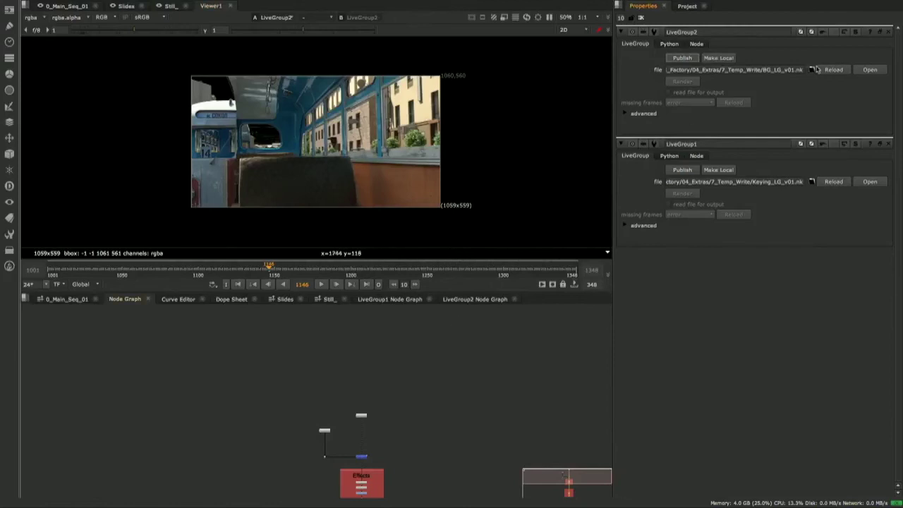
Step: Move LiveGroup2 slightly down and examine how both published LiveGroups feed the Merge3 node
{"action": "scroll", "coordinate": [385, 427], "scroll_direction": "up", "scroll_amount": 3}
{"action": "left_click", "coordinate": [367, 417]}
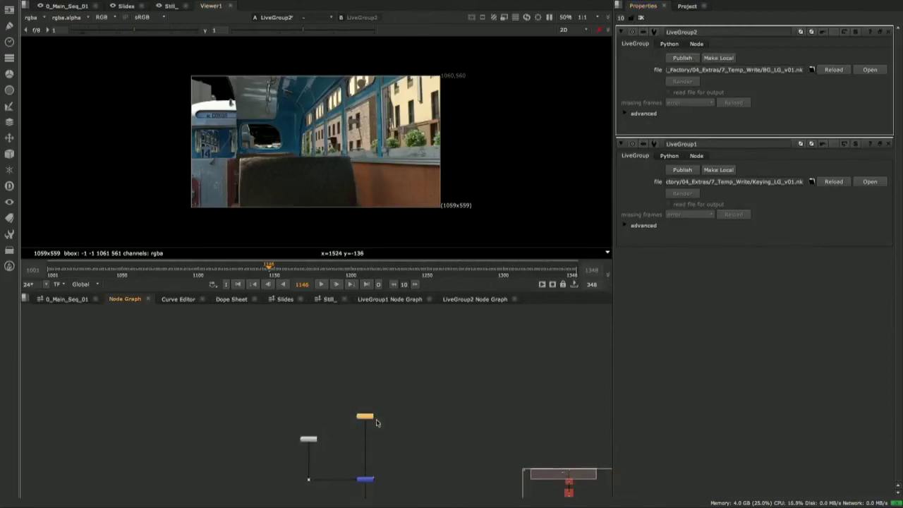
{"action": "scroll", "coordinate": [376, 422], "scroll_direction": "up", "scroll_amount": 3}
{"action": "left_click_drag", "start_coordinate": [326, 410], "coordinate": [428, 361]}
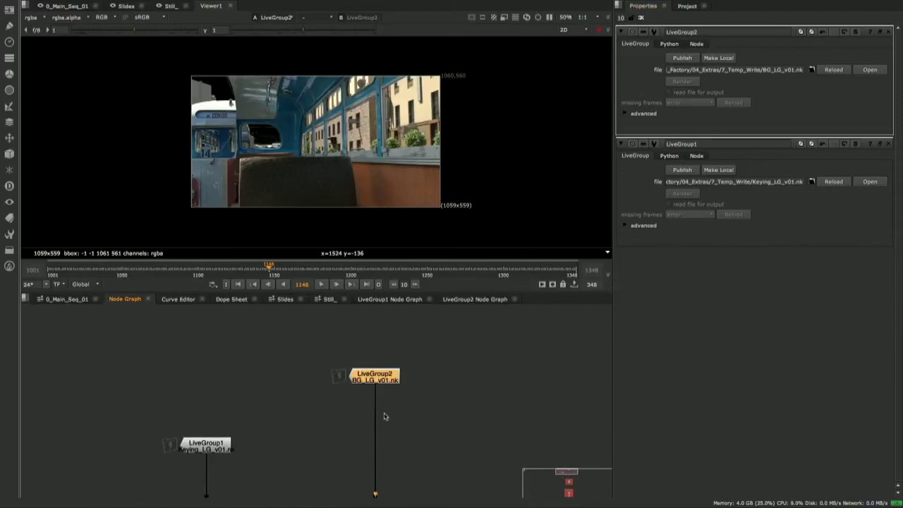
{"action": "mouse_move", "coordinate": [408, 433]}
{"action": "middle_mouse_down"}
{"action": "mouse_move", "coordinate": [423, 395]}
{"action": "mouse_move", "coordinate": [425, 413]}
{"action": "mouse_move", "coordinate": [392, 400]}
{"action": "mouse_move", "coordinate": [405, 403]}
{"action": "mouse_move", "coordinate": [392, 402]}
{"action": "mouse_move", "coordinate": [399, 417]}
{"action": "middle_mouse_up"}
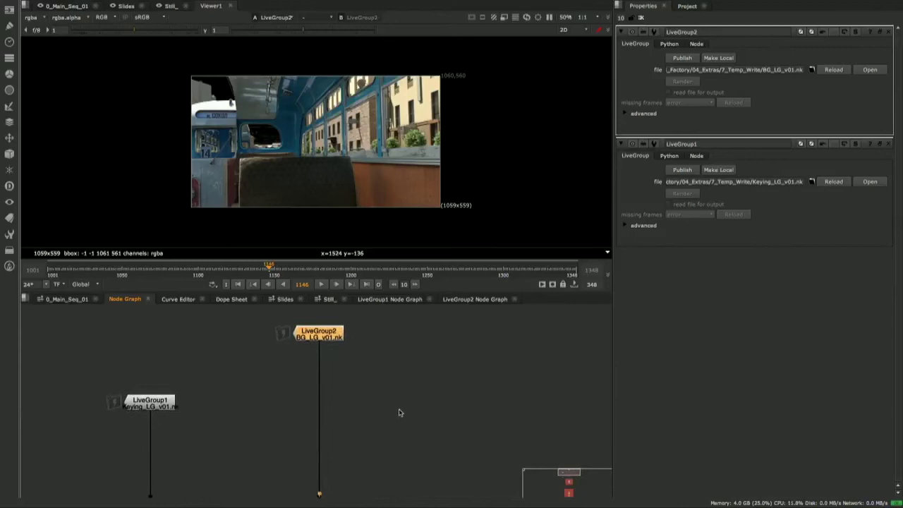
{"action": "left_click_drag", "start_coordinate": [325, 336], "coordinate": [325, 347]}
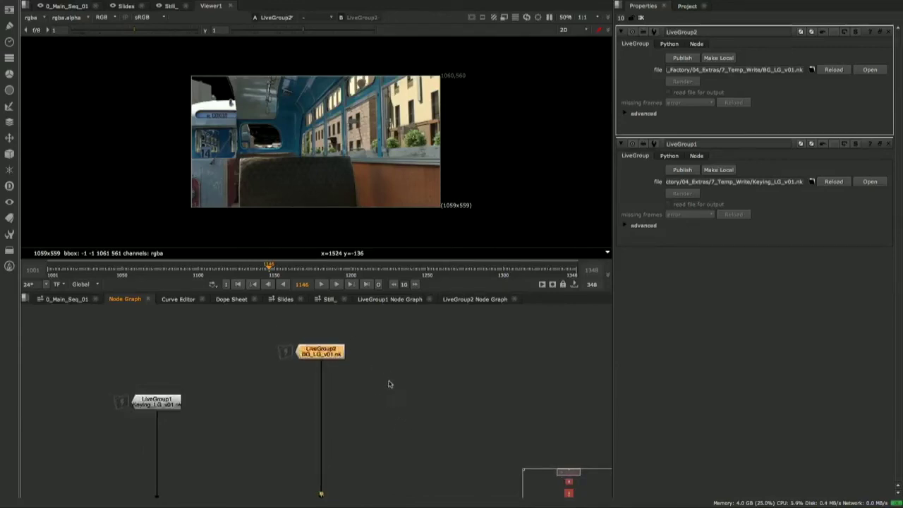
{"action": "key", "text": "f"}
{"action": "middle_click_drag", "start_coordinate": [307, 439], "coordinate": [324, 407]}
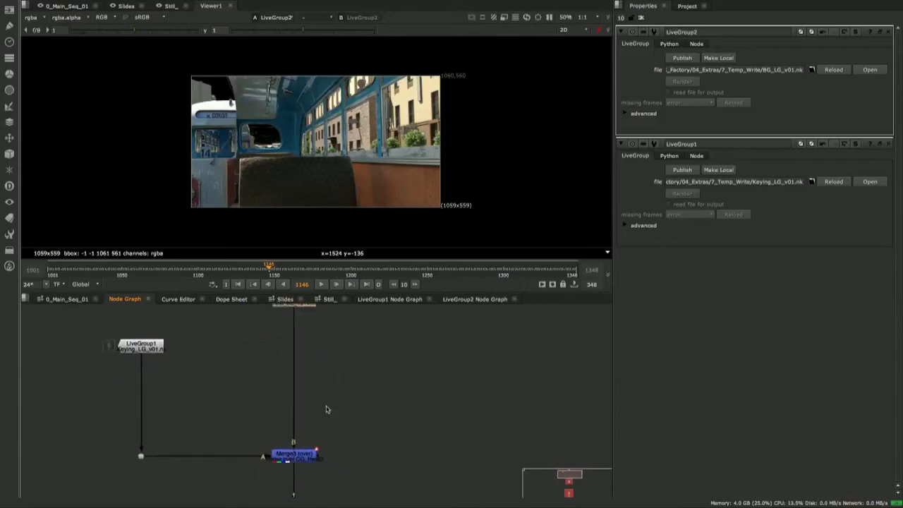
{"action": "scroll", "coordinate": [325, 411], "scroll_direction": "down", "scroll_amount": 1}
{"action": "middle_click_drag", "start_coordinate": [352, 371], "coordinate": [320, 391]}
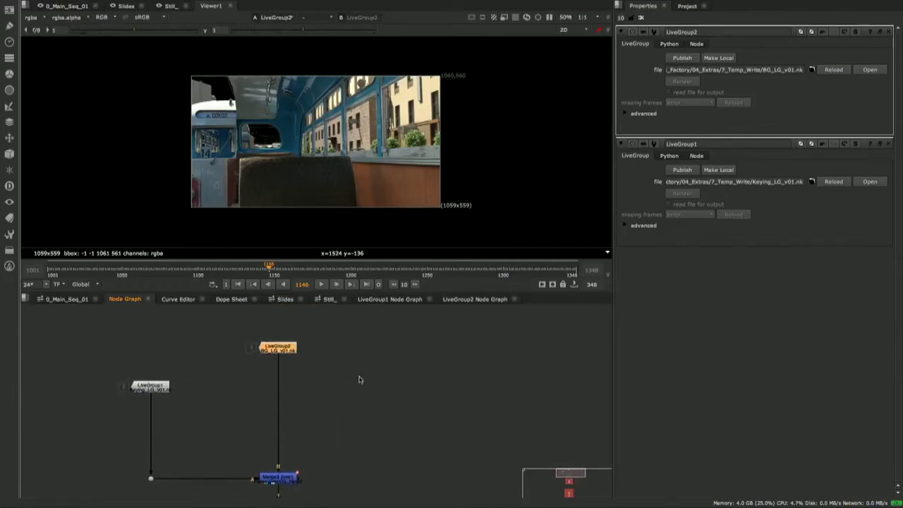
Step: Insert the Nuke11 toolset 3_BG_3D_LiveGroups and place its camera tracking and Scene nodes beside LiveGroup2
{"action": "left_click", "coordinate": [378, 386]}
{"action": "right_click", "coordinate": [378, 368]}
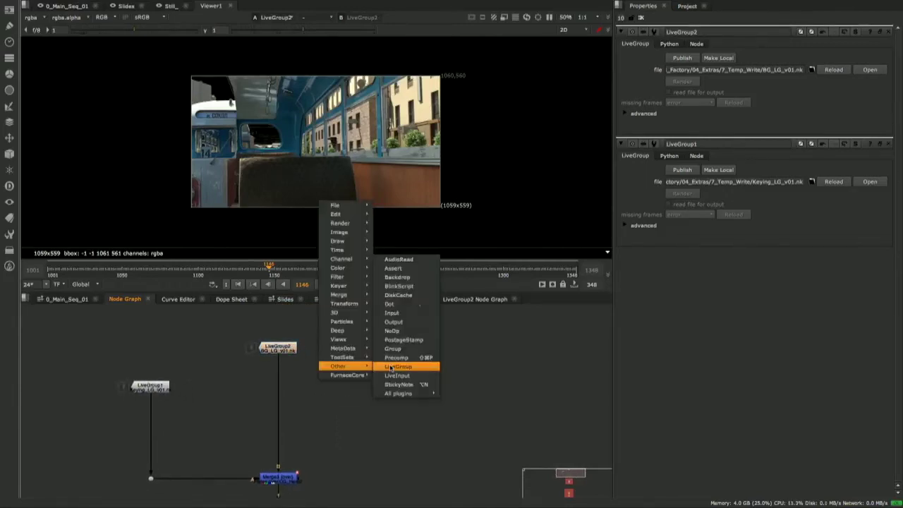
{"action": "mouse_move", "coordinate": [343, 357]}
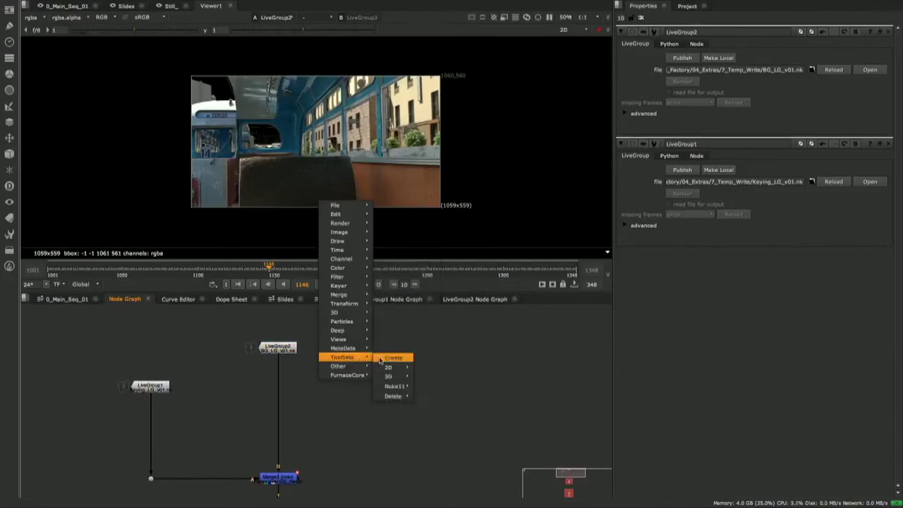
{"action": "mouse_move", "coordinate": [403, 389]}
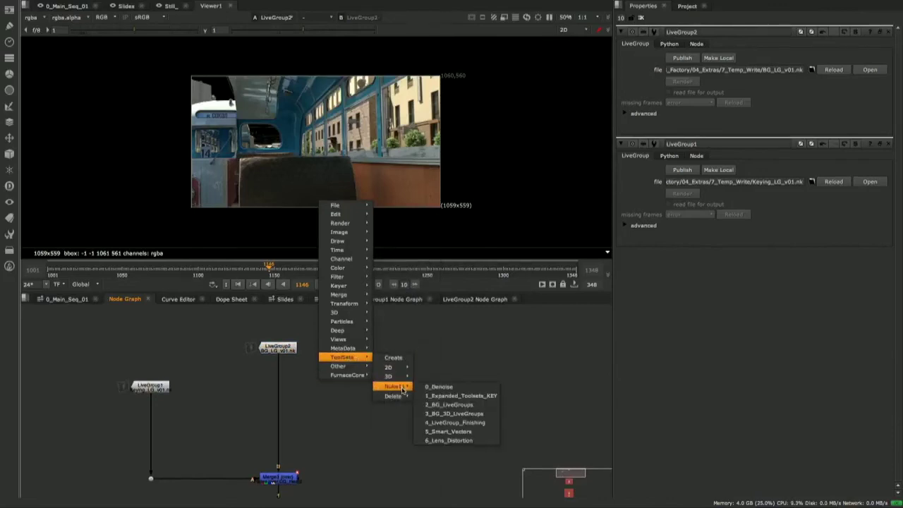
{"action": "left_click", "coordinate": [476, 420]}
{"action": "left_click_drag", "start_coordinate": [372, 401], "coordinate": [508, 367]}
{"action": "middle_click_drag", "start_coordinate": [507, 366], "coordinate": [438, 375]}
{"action": "left_click_drag", "start_coordinate": [365, 460], "coordinate": [382, 442]}
Step: View Scene1 in 3D, orbit around the point cloud and camera, and go to frame 1153
{"action": "left_click", "coordinate": [393, 410]}
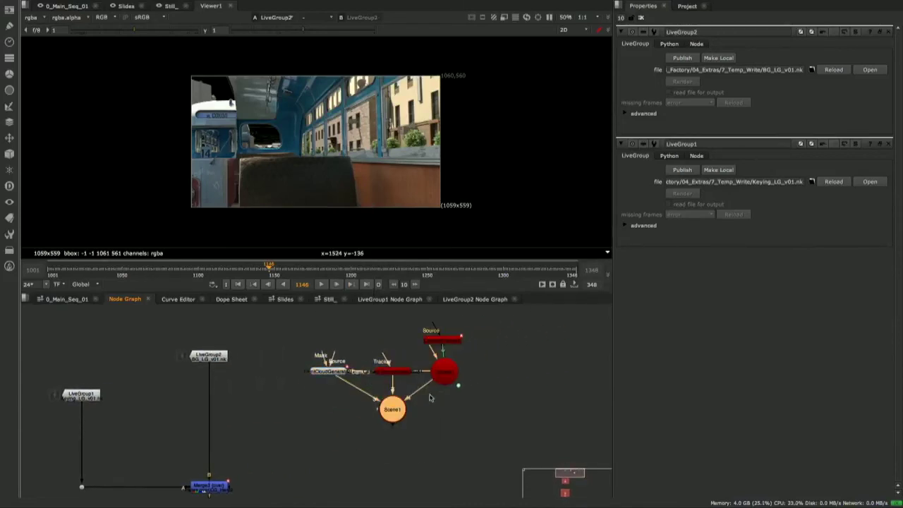
{"action": "key", "text": "1"}
{"action": "middle_click_drag", "start_coordinate": [322, 151], "coordinate": [393, 142], "text": "alt"}
{"action": "left_click_drag", "start_coordinate": [289, 141], "coordinate": [362, 133], "text": "ctrl"}
{"action": "mouse_move", "coordinate": [267, 273]}
{"action": "left_mouse_down"}
{"action": "mouse_move", "coordinate": [141, 270]}
{"action": "mouse_move", "coordinate": [408, 259]}
{"action": "mouse_move", "coordinate": [218, 274]}
{"action": "mouse_move", "coordinate": [339, 264]}
{"action": "mouse_move", "coordinate": [280, 269]}
{"action": "left_mouse_up"}
Step: Group the camera tracking, point cloud and Scene nodes into a LiveGroup with Scene1 as the group's output
{"action": "middle_click_drag", "start_coordinate": [395, 382], "coordinate": [357, 400]}
{"action": "left_click_drag", "start_coordinate": [458, 339], "coordinate": [212, 477]}
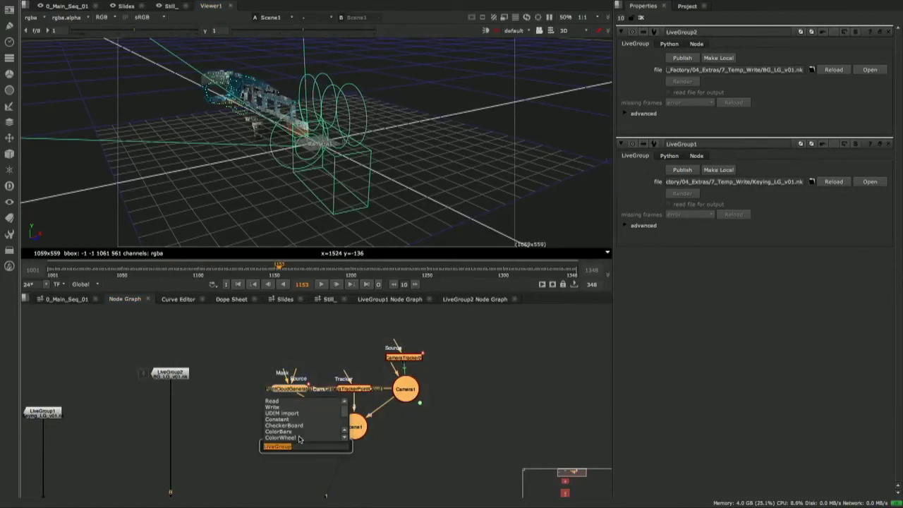
{"action": "key", "text": "Return"}
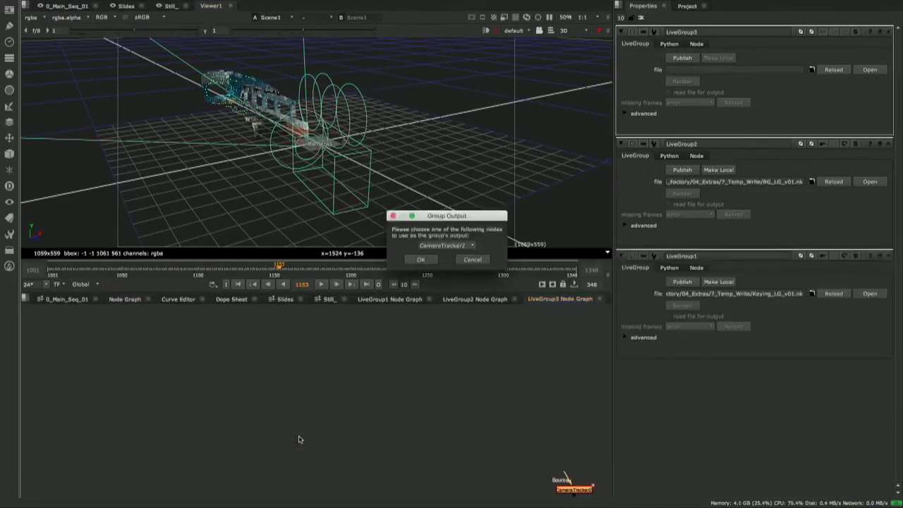
{"action": "left_click", "coordinate": [450, 246]}
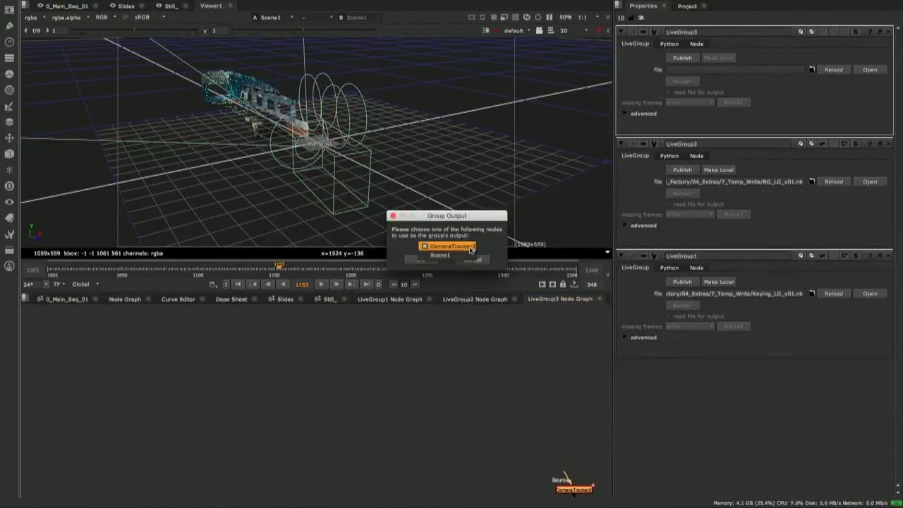
{"action": "left_click", "coordinate": [454, 257]}
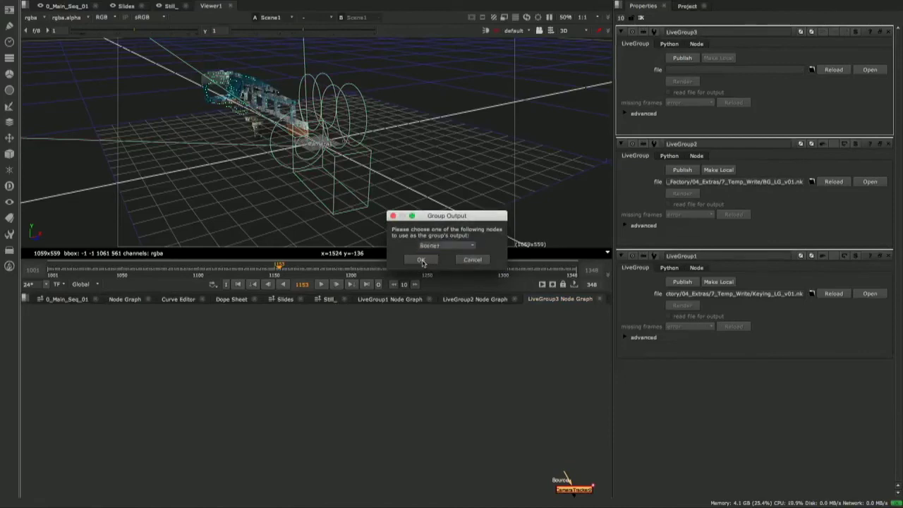
{"action": "left_click", "coordinate": [421, 262]}
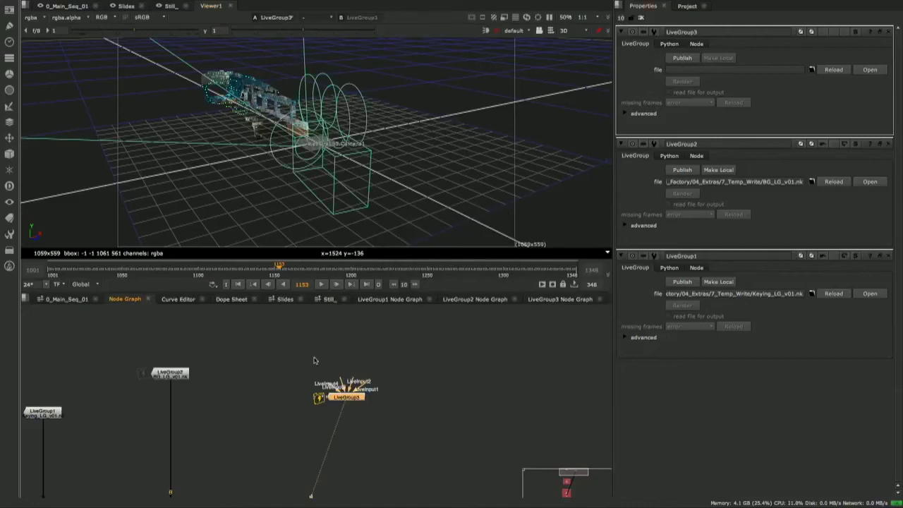
Step: Look inside LiveGroup3's node graph and spread the LiveInput nodes apart above the tracking and point cloud nodes
{"action": "left_click", "coordinate": [552, 301]}
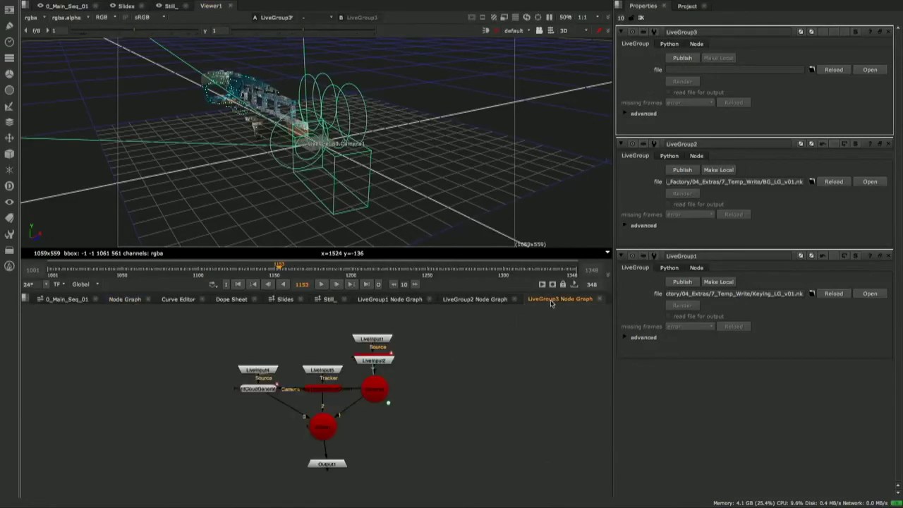
{"action": "left_click", "coordinate": [127, 300]}
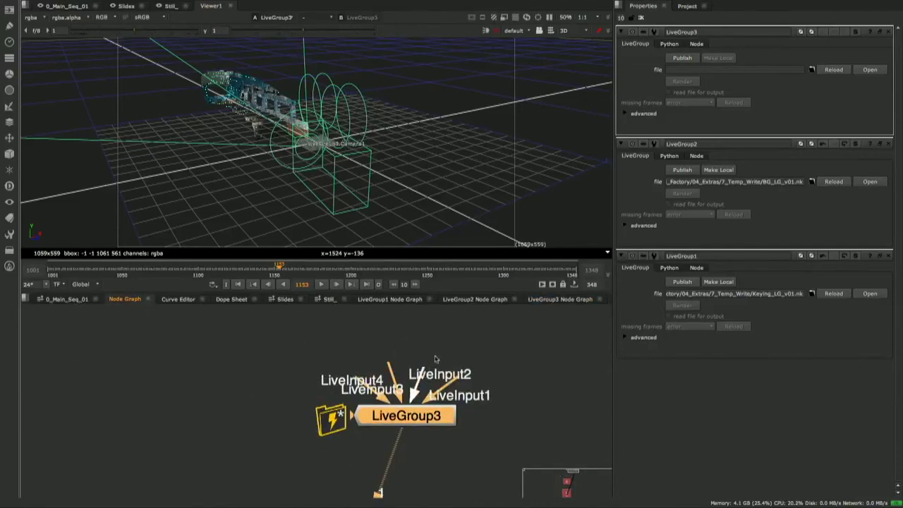
{"action": "left_click", "coordinate": [549, 301]}
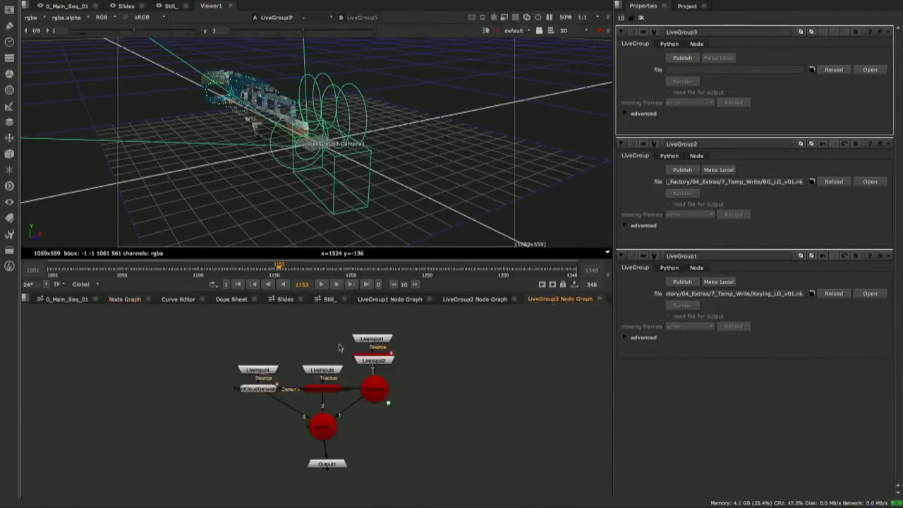
{"action": "left_click_drag", "start_coordinate": [394, 373], "coordinate": [504, 364]}
{"action": "left_click_drag", "start_coordinate": [382, 335], "coordinate": [383, 325]}
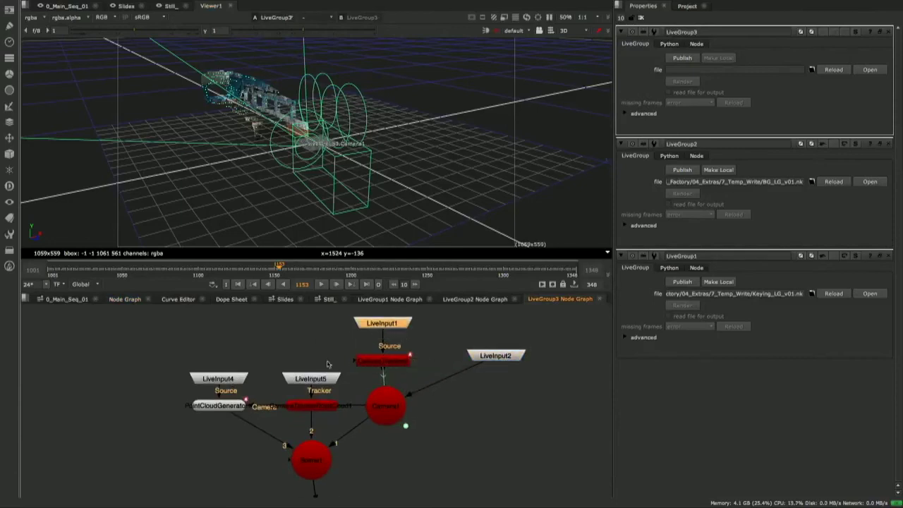
{"action": "left_click_drag", "start_coordinate": [319, 378], "coordinate": [315, 366]}
{"action": "left_click_drag", "start_coordinate": [219, 378], "coordinate": [229, 349]}
{"action": "scroll", "coordinate": [228, 357], "scroll_direction": "down", "scroll_amount": 1}
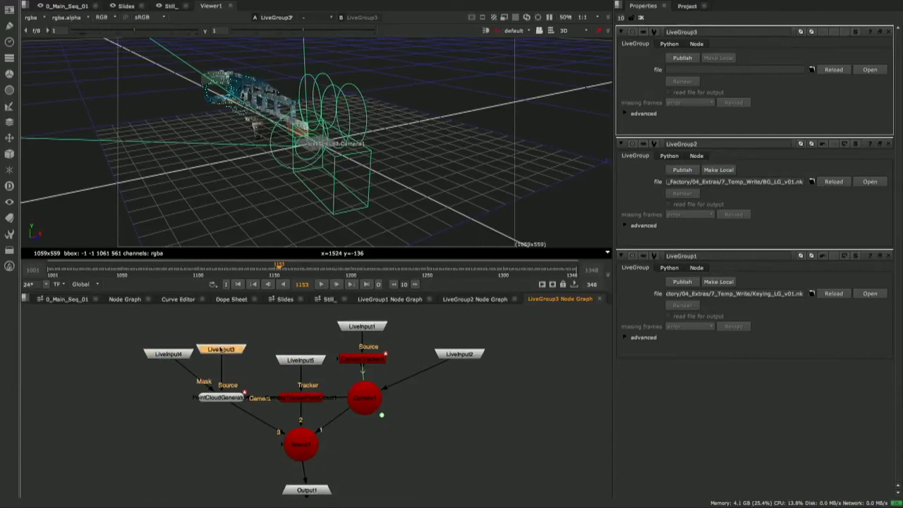
Step: Delete all the LiveInput nodes inside LiveGroup3 and adjust the placement of Output1 beneath the Scene node
{"action": "double_click", "coordinate": [221, 350]}
{"action": "middle_click_drag", "start_coordinate": [257, 344], "coordinate": [238, 369]}
{"action": "left_click_drag", "start_coordinate": [94, 347], "coordinate": [322, 407]}
{"action": "key", "text": "Delete"}
{"action": "left_click", "coordinate": [342, 354]}
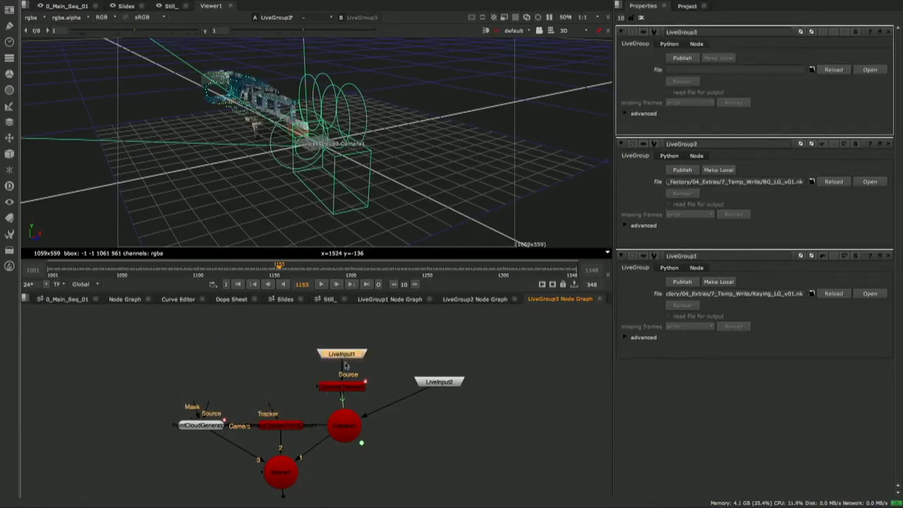
{"action": "key", "text": "Delete"}
{"action": "left_click_drag", "start_coordinate": [479, 360], "coordinate": [399, 412]}
{"action": "key", "text": "Delete"}
{"action": "middle_click_drag", "start_coordinate": [375, 425], "coordinate": [382, 403]}
{"action": "left_click_drag", "start_coordinate": [376, 455], "coordinate": [369, 460]}
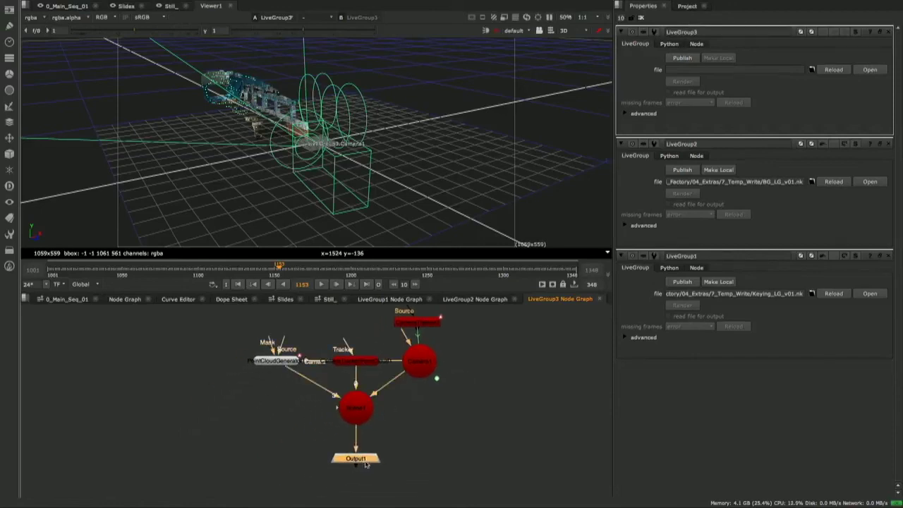
{"action": "scroll", "coordinate": [389, 440], "scroll_direction": "down", "scroll_amount": 2}
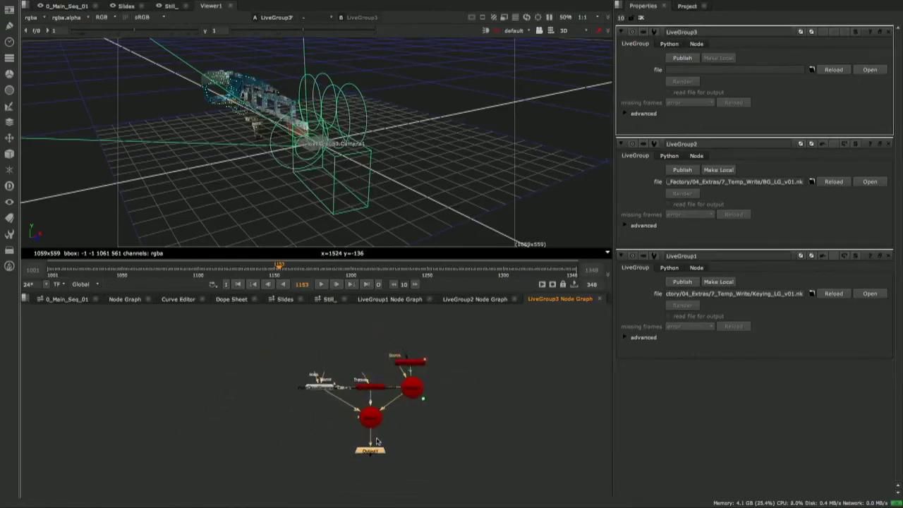
Step: Publish LiveGroup3 from the main node graph as Camera_DAta_v01.nk in the 7_Temp_Write folder
{"action": "left_click", "coordinate": [127, 299]}
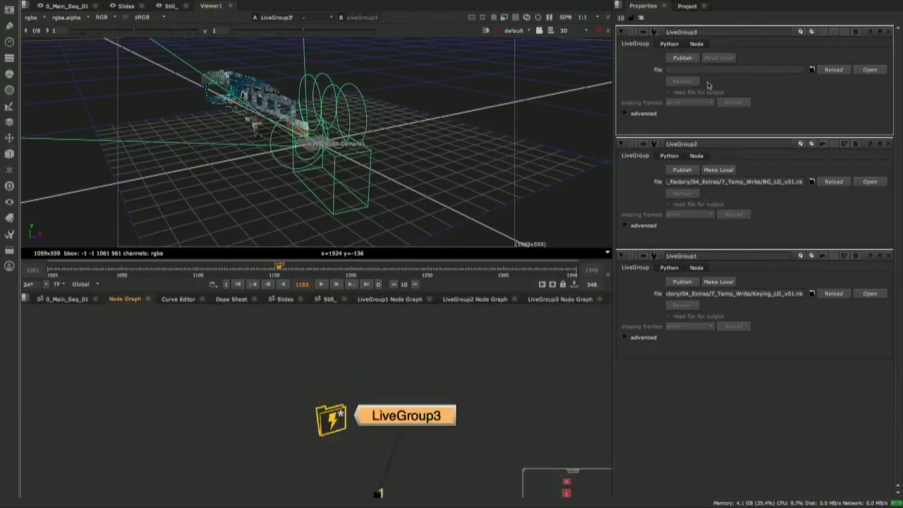
{"action": "left_click", "coordinate": [682, 58]}
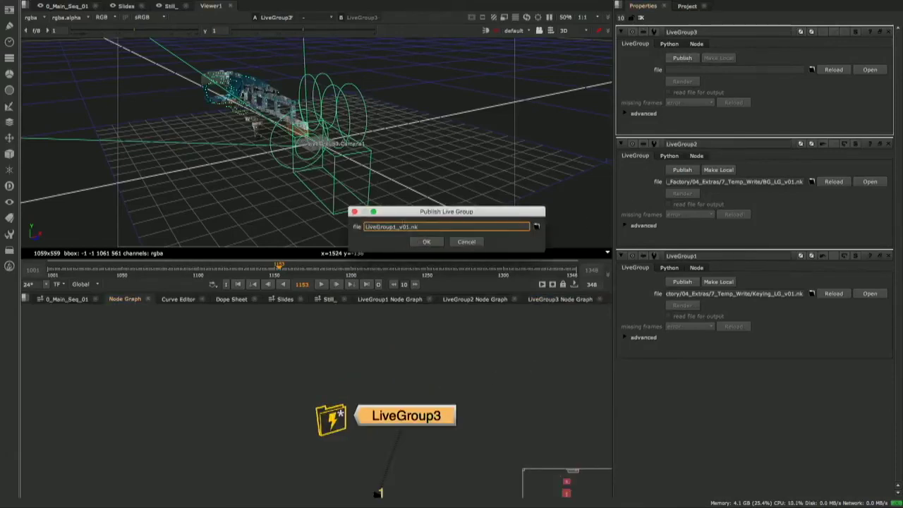
{"action": "left_click", "coordinate": [537, 227]}
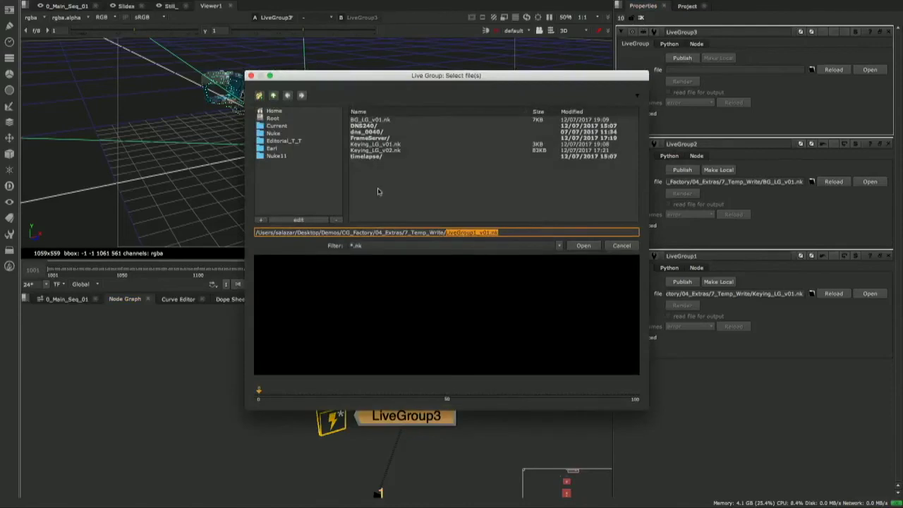
{"action": "left_click", "coordinate": [476, 233]}
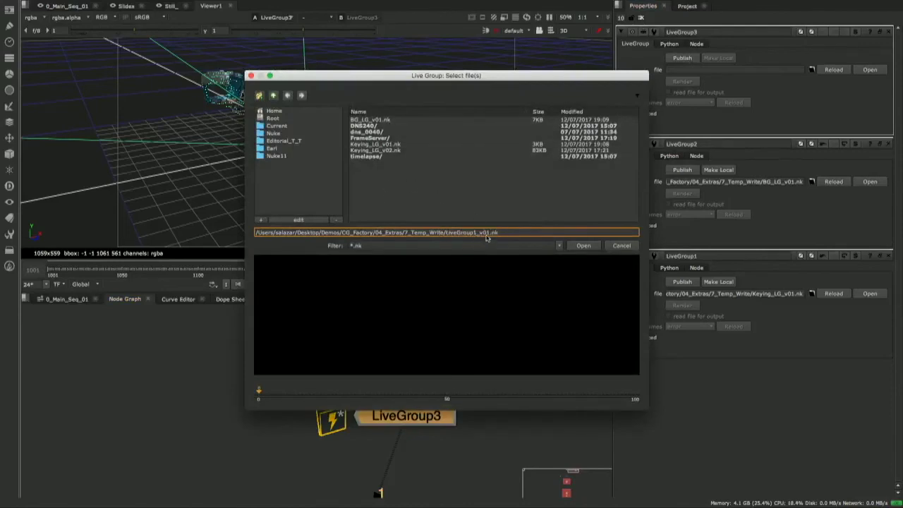
{"action": "left_click_drag", "start_coordinate": [475, 234], "coordinate": [451, 237]}
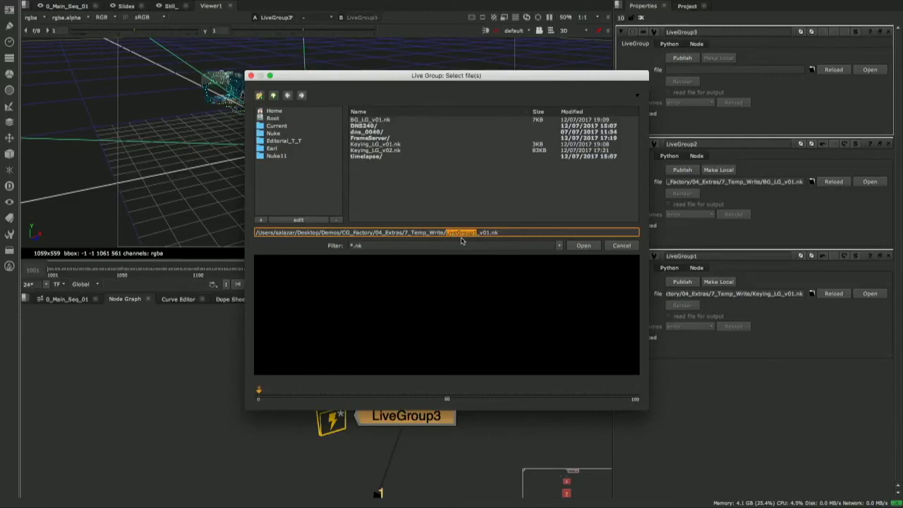
{"action": "type", "text": "CameraTr"}
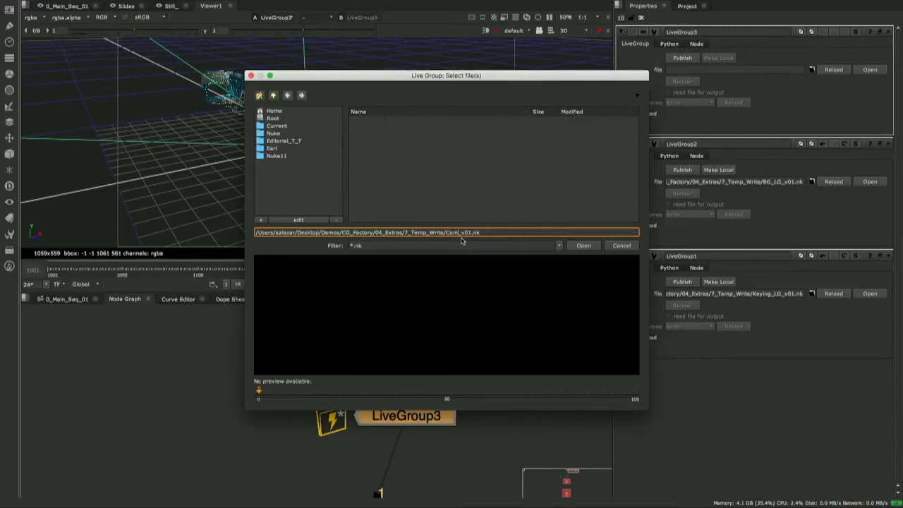
{"action": "type", "text": "a"}
{"action": "key", "text": "BackSpace"}
{"action": "key", "text": "BackSpace"}
{"action": "key", "text": "BackSpace"}
{"action": "type", "text": "l"}
{"action": "type", "text": "_DAta"}
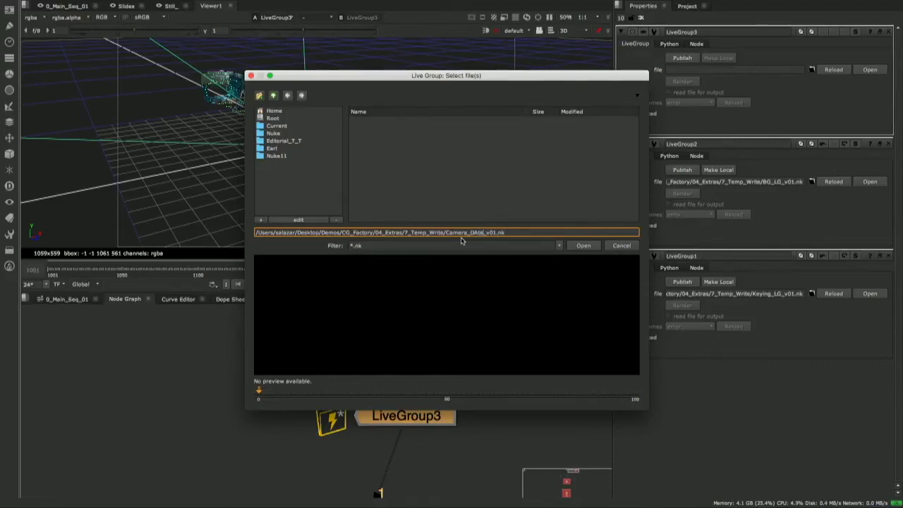
{"action": "left_click", "coordinate": [583, 246]}
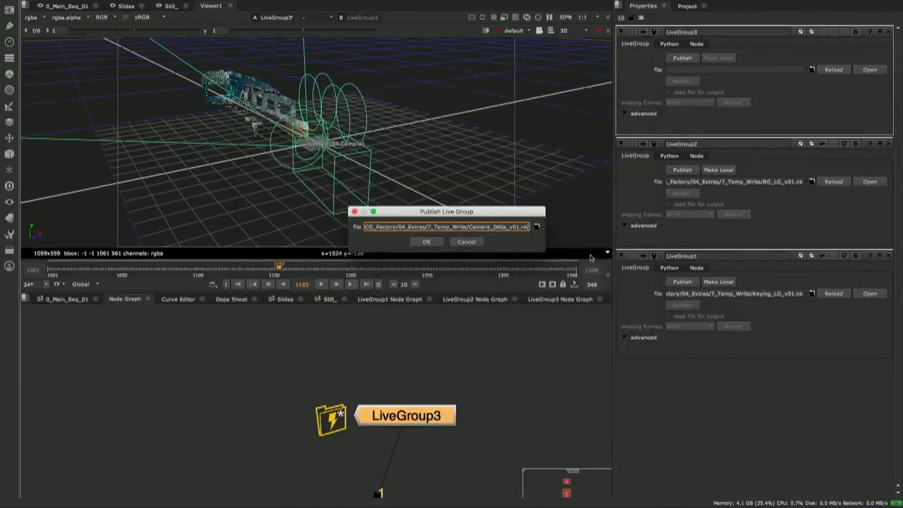
{"action": "left_click", "coordinate": [426, 243]}
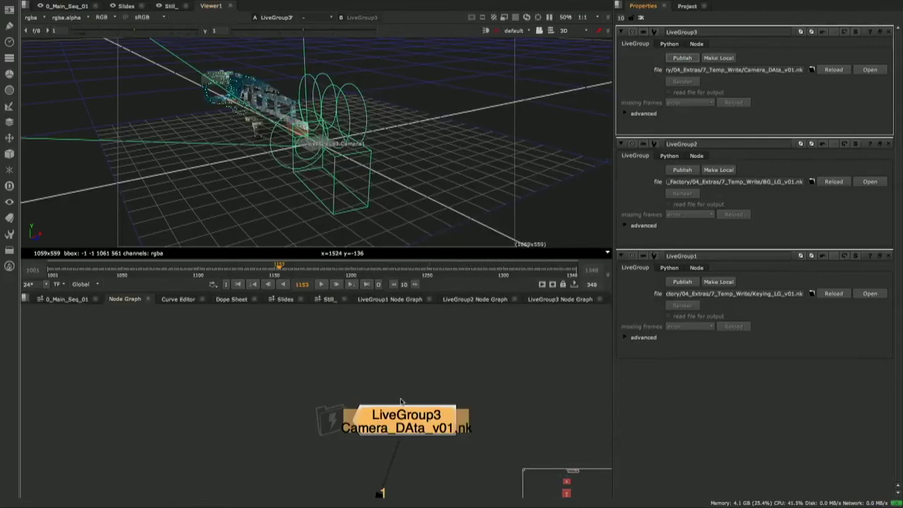
Step: Reposition the published LiveGroup3 node in the open area beside LiveGroup2 and clear the selection
{"action": "left_click_drag", "start_coordinate": [399, 426], "coordinate": [387, 397]}
{"action": "scroll", "coordinate": [406, 362], "scroll_direction": "down", "scroll_amount": 5}
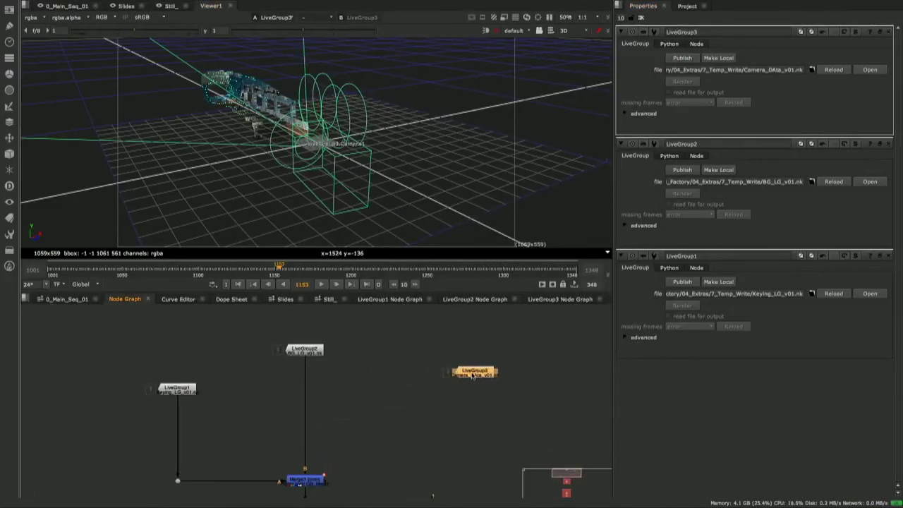
{"action": "left_click_drag", "start_coordinate": [473, 376], "coordinate": [452, 389]}
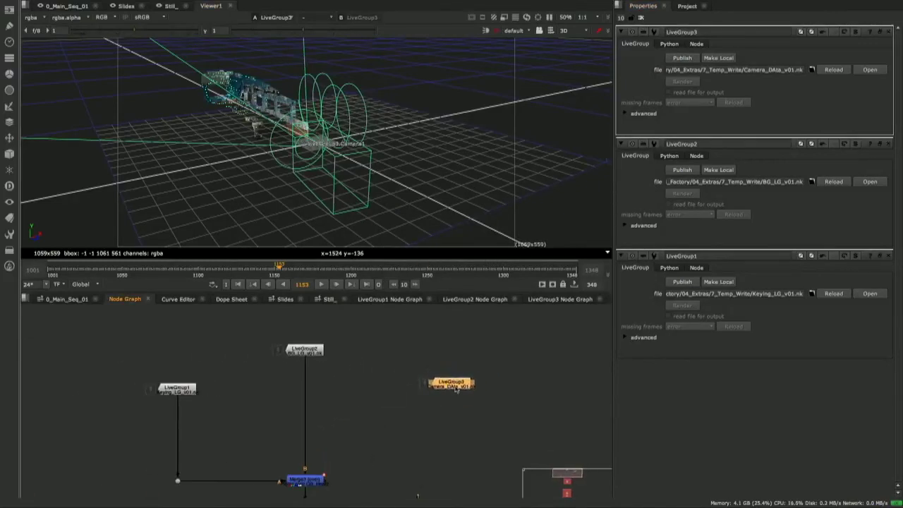
{"action": "left_click", "coordinate": [371, 419]}
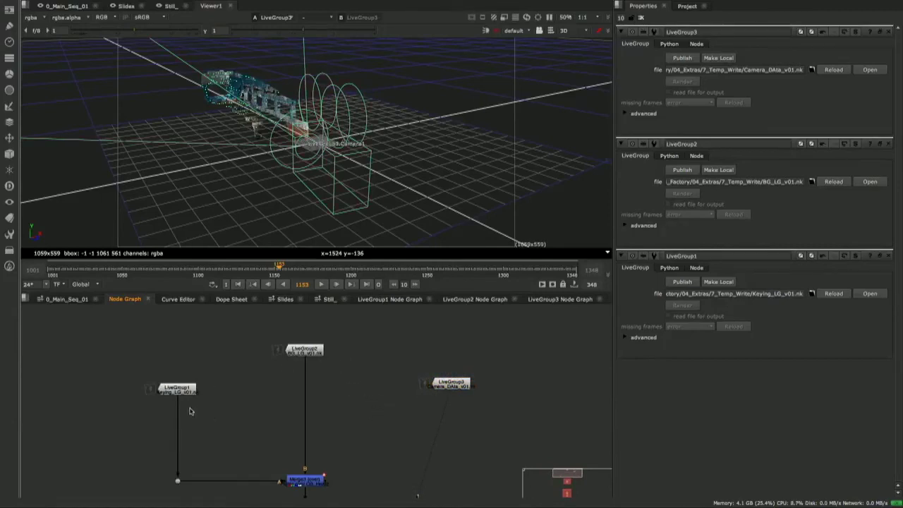
Step: Show LiveGroup2's properties and open its published BG_LG_v01.nk script in a separate session
{"action": "left_click", "coordinate": [312, 351]}
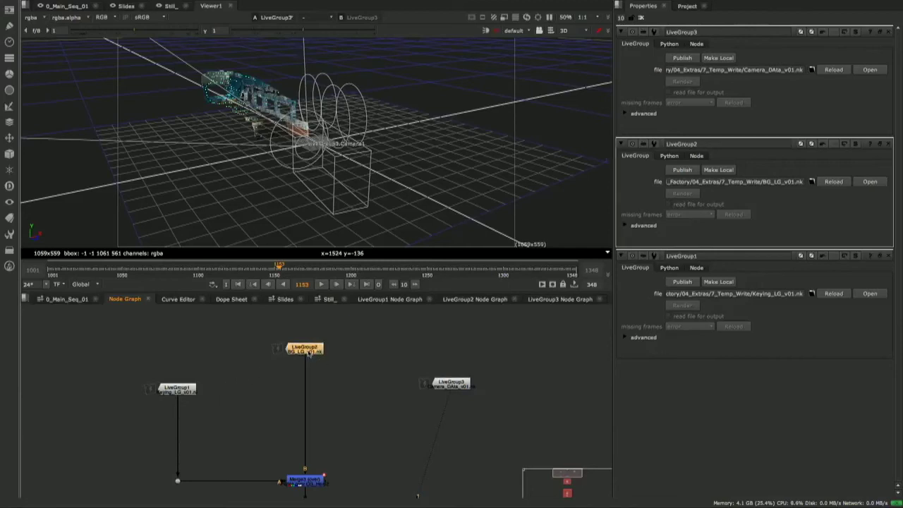
{"action": "double_click", "coordinate": [302, 350]}
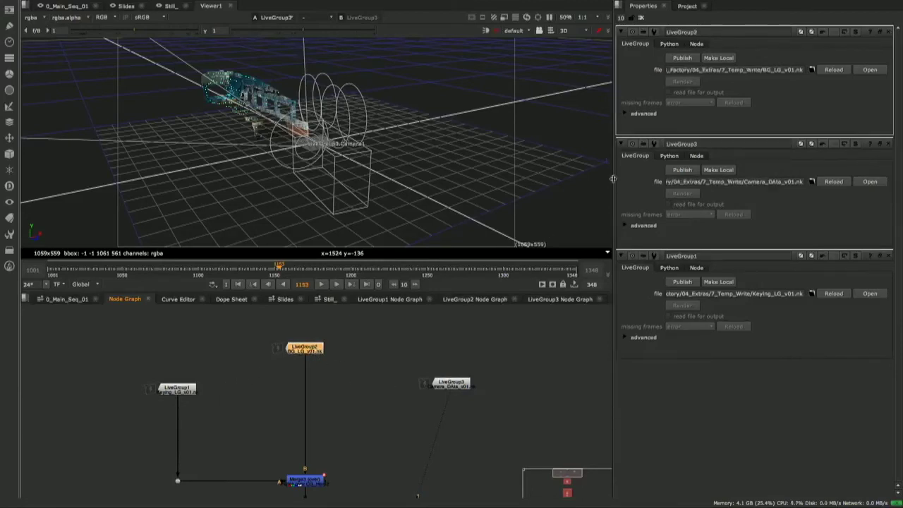
{"action": "left_click", "coordinate": [874, 72]}
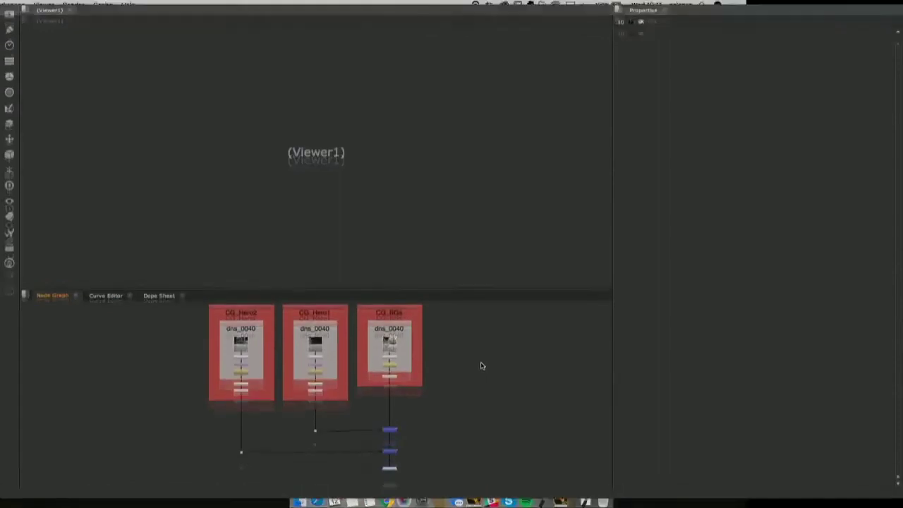
Step: View Merge2's output and examine the Read nodes in the three dns_0040 backdrops of the background script
{"action": "middle_click_drag", "start_coordinate": [410, 468], "coordinate": [413, 456]}
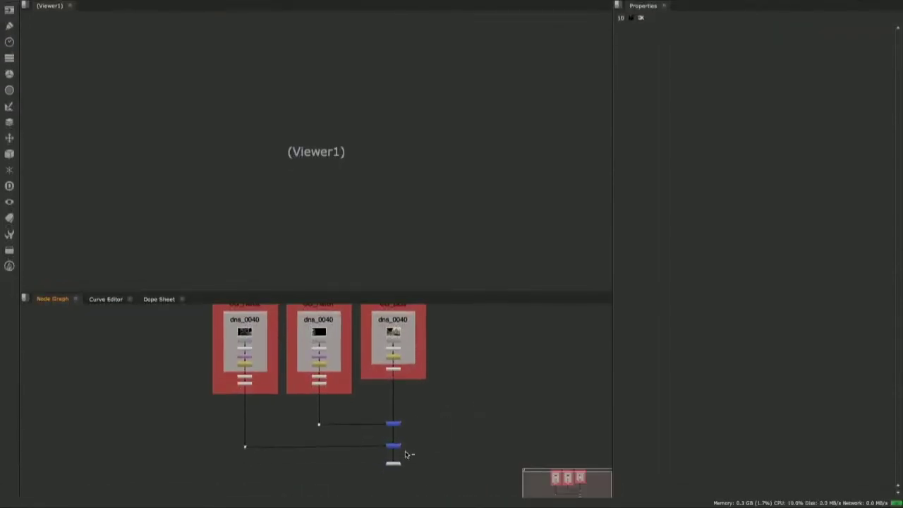
{"action": "left_click", "coordinate": [394, 445]}
{"action": "key", "text": "1"}
{"action": "middle_click_drag", "start_coordinate": [339, 389], "coordinate": [389, 390], "text": "alt"}
{"action": "middle_click_drag", "start_coordinate": [287, 305], "coordinate": [337, 393]}
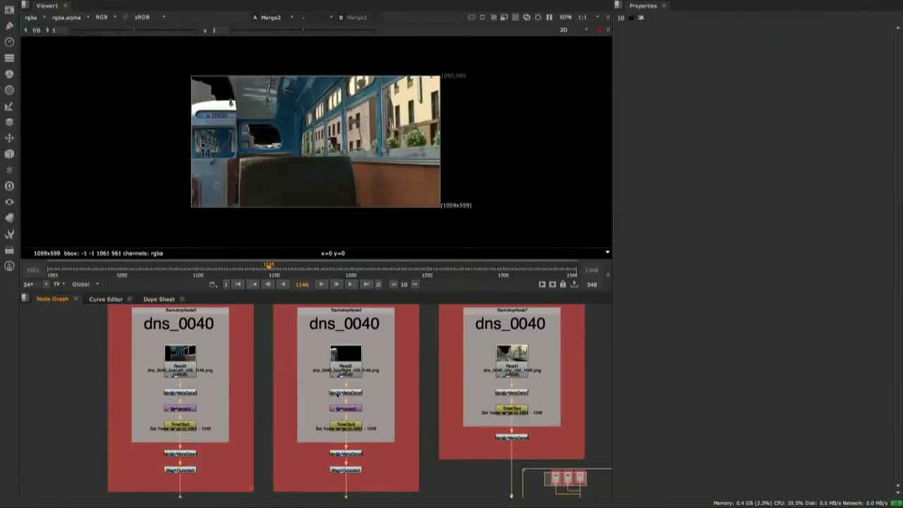
{"action": "left_click", "coordinate": [189, 364]}
{"action": "left_click", "coordinate": [340, 362]}
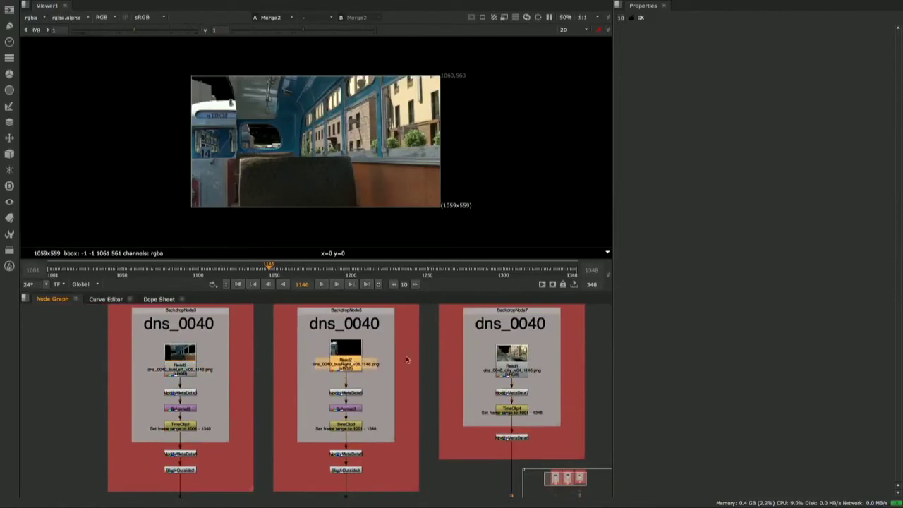
{"action": "left_click", "coordinate": [510, 360]}
{"action": "middle_click_drag", "start_coordinate": [511, 358], "coordinate": [365, 305], "text": "alt"}
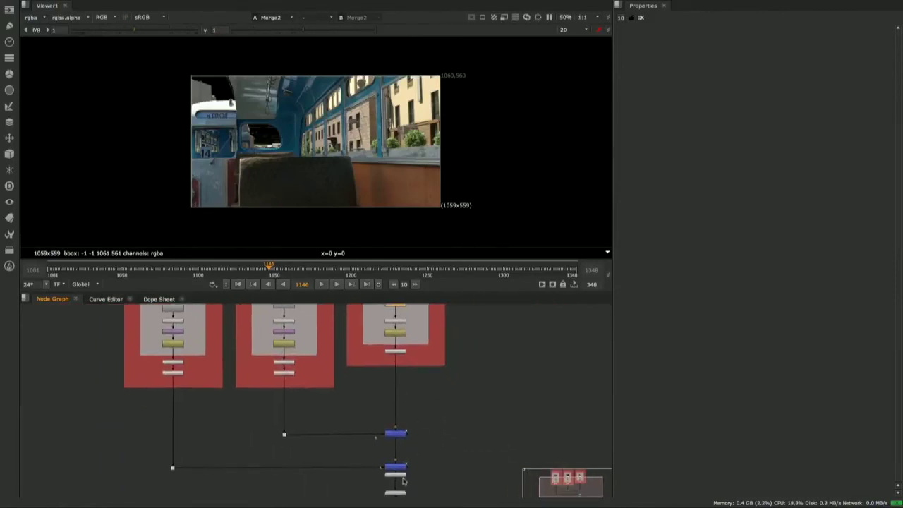
Step: Place the Viewer1 node clear of the comp, beside Merge2 in the background script, and deselect it
{"action": "middle_click_drag", "start_coordinate": [396, 457], "coordinate": [419, 465], "text": "alt"}
{"action": "scroll", "coordinate": [418, 468], "scroll_direction": "up", "scroll_amount": 1}
{"action": "left_click", "coordinate": [395, 468]}
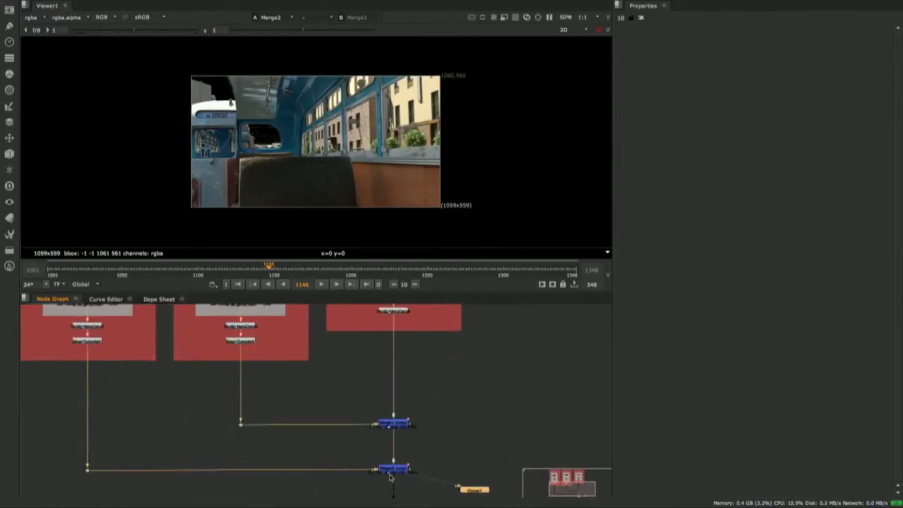
{"action": "left_click", "coordinate": [436, 453]}
{"action": "scroll", "coordinate": [456, 399], "scroll_direction": "down", "scroll_amount": 3}
{"action": "middle_click_drag", "start_coordinate": [454, 390], "coordinate": [381, 421]}
{"action": "scroll", "coordinate": [434, 411], "scroll_direction": "down", "scroll_amount": 3}
{"action": "left_click_drag", "start_coordinate": [379, 464], "coordinate": [415, 467]}
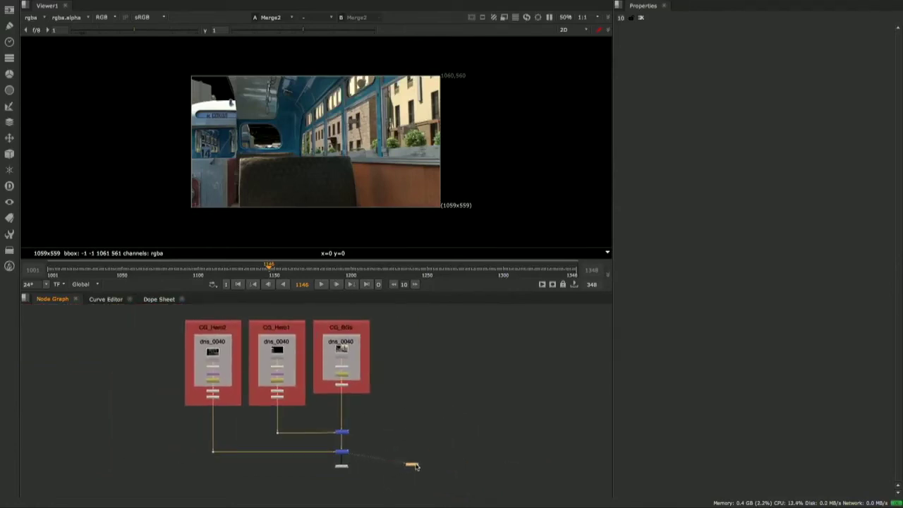
{"action": "left_click", "coordinate": [411, 400]}
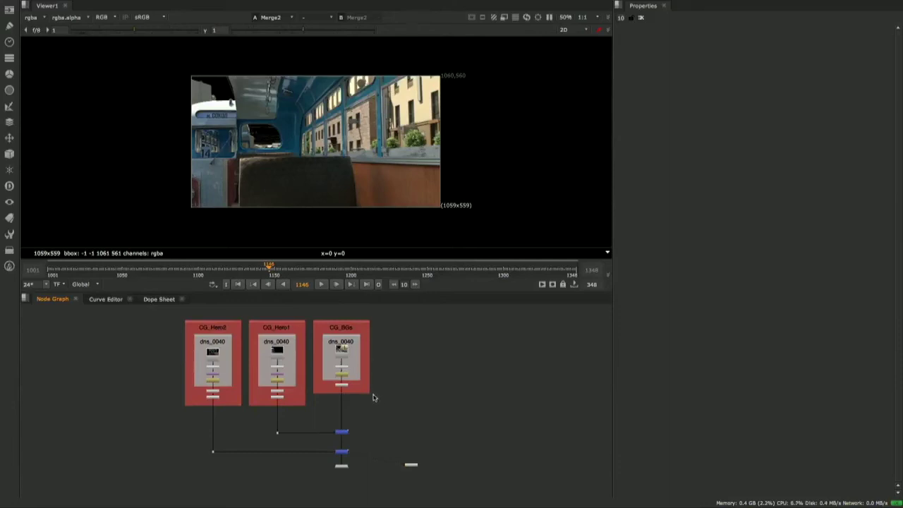
{"action": "middle_click_drag", "start_coordinate": [409, 421], "coordinate": [376, 410]}
{"action": "scroll", "coordinate": [376, 410], "scroll_direction": "up", "scroll_amount": 5}
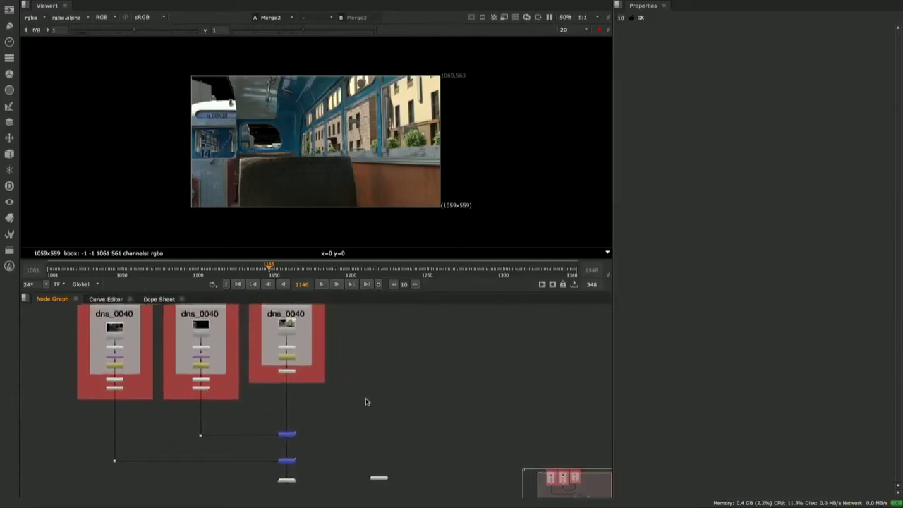
{"action": "scroll", "coordinate": [367, 402], "scroll_direction": "up", "scroll_amount": 2}
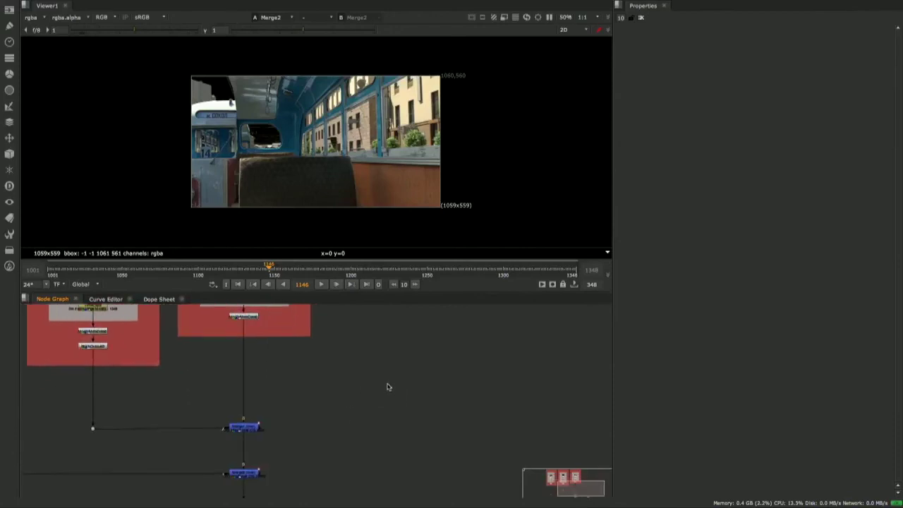
{"action": "scroll", "coordinate": [388, 387], "scroll_direction": "down", "scroll_amount": 1}
{"action": "right_click", "coordinate": [383, 386]}
{"action": "mouse_move", "coordinate": [414, 360]}
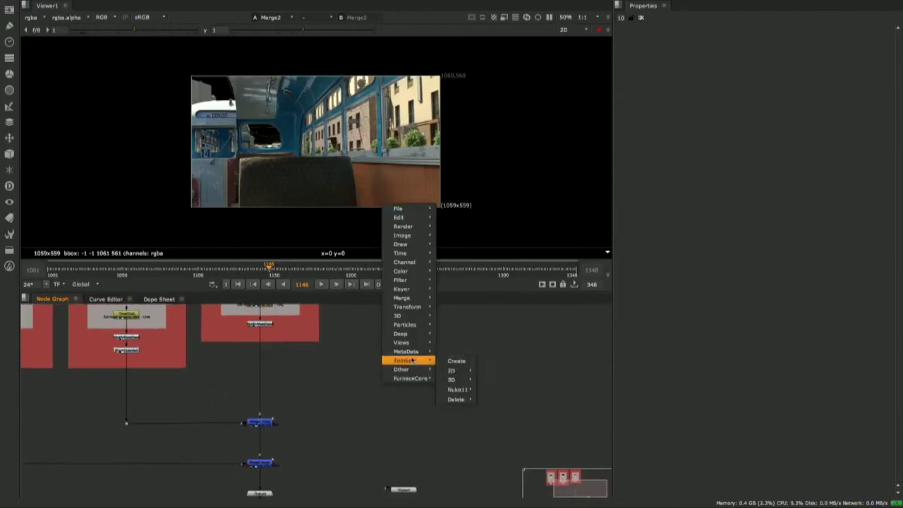
{"action": "mouse_move", "coordinate": [409, 378]}
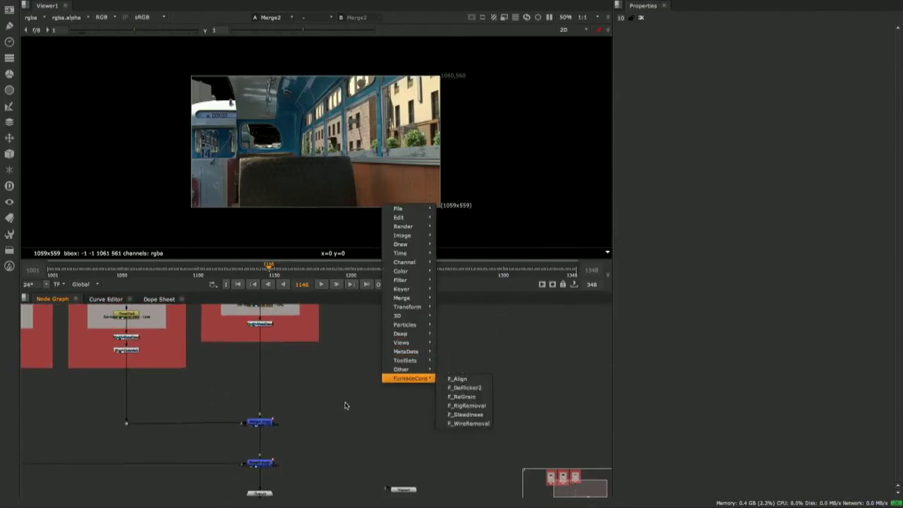
{"action": "key", "text": "Escape"}
Step: Create an empty LiveGroup node in the open area beside the merge nodes
{"action": "key", "text": "Tab"}
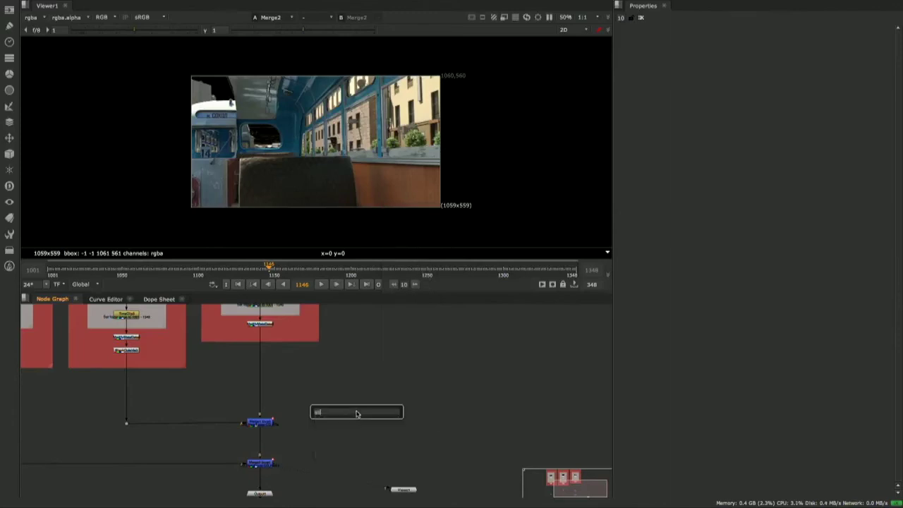
{"action": "type", "text": "sli"}
{"action": "key", "text": "BackSpace"}
{"action": "key", "text": "BackSpace"}
{"action": "key", "text": "BackSpace"}
{"action": "type", "text": "li"}
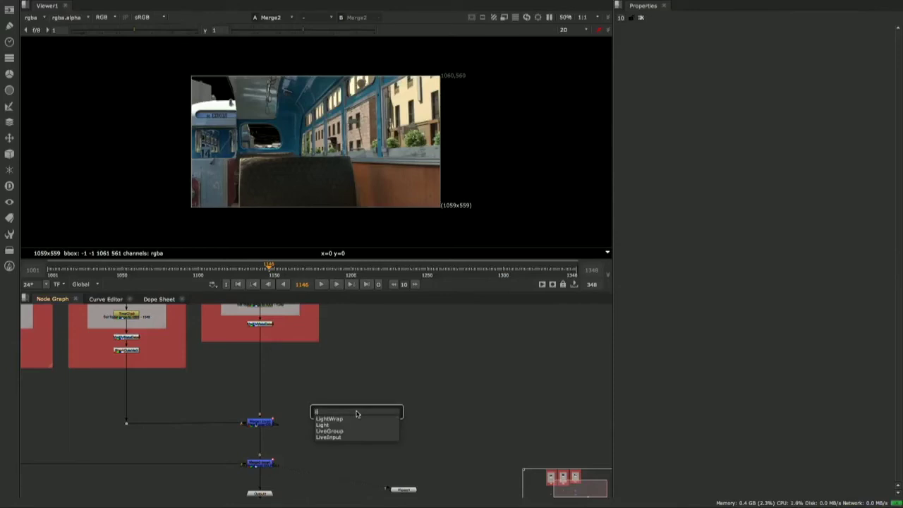
{"action": "key", "text": "Down"}
{"action": "key", "text": "Down"}
{"action": "key", "text": "Down"}
{"action": "key", "text": "Return"}
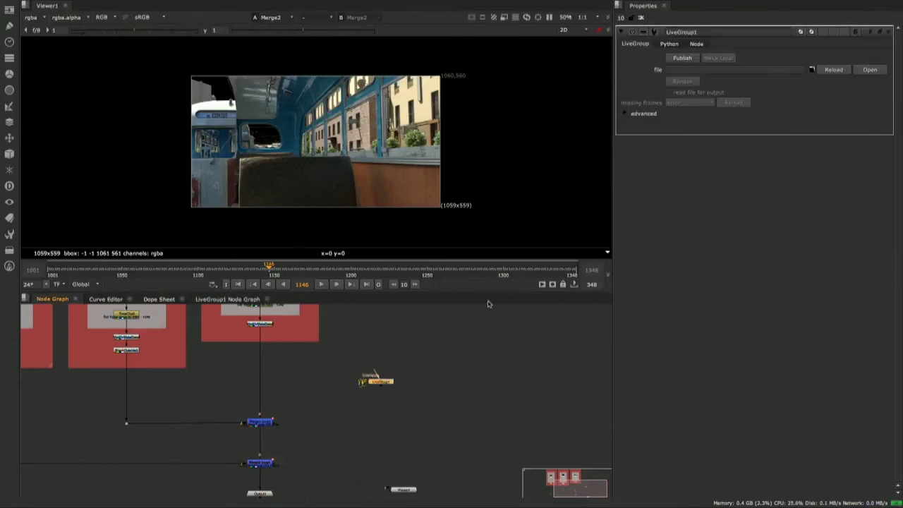
{"action": "left_click_drag", "start_coordinate": [386, 383], "coordinate": [385, 388]}
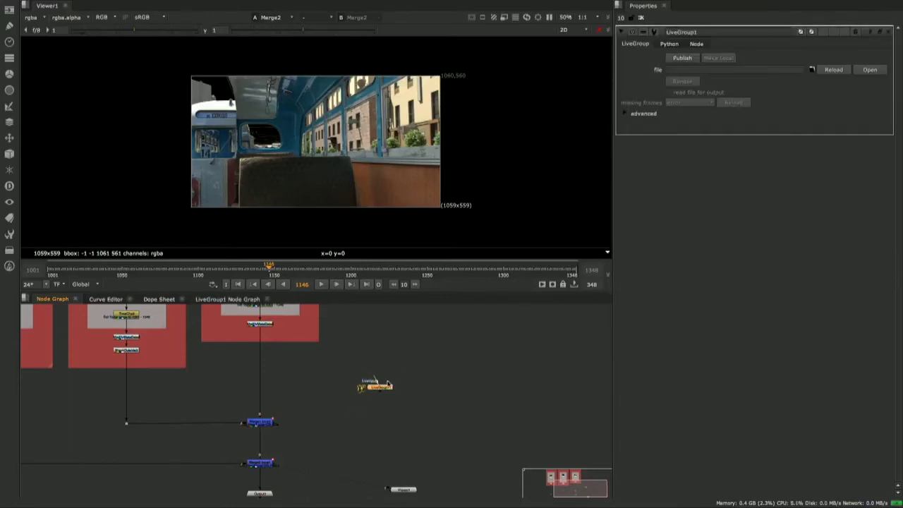
Step: Load Camera_DAta_v01.nk from the 04_Extras/7_Temp_Write folder as the new LiveGroup's file
{"action": "left_click", "coordinate": [812, 69]}
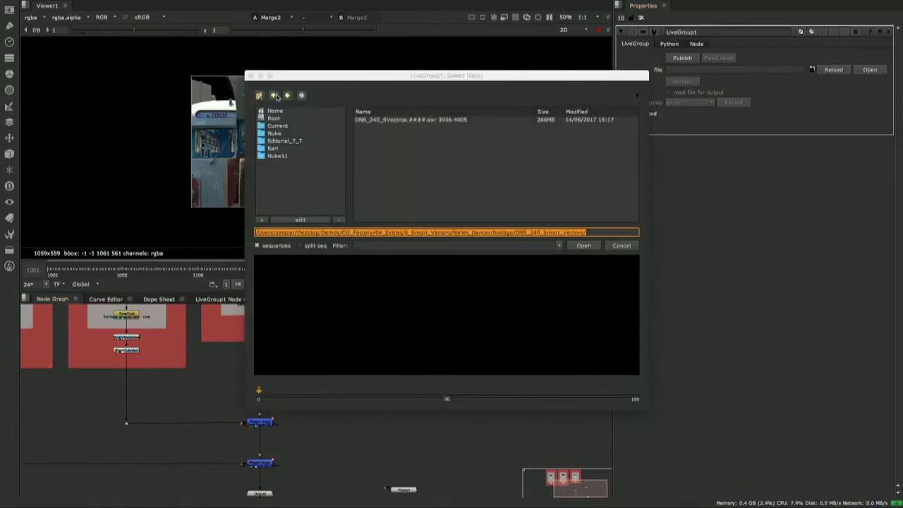
{"action": "left_click", "coordinate": [273, 95]}
{"action": "left_click", "coordinate": [273, 95]}
{"action": "left_click", "coordinate": [274, 95]}
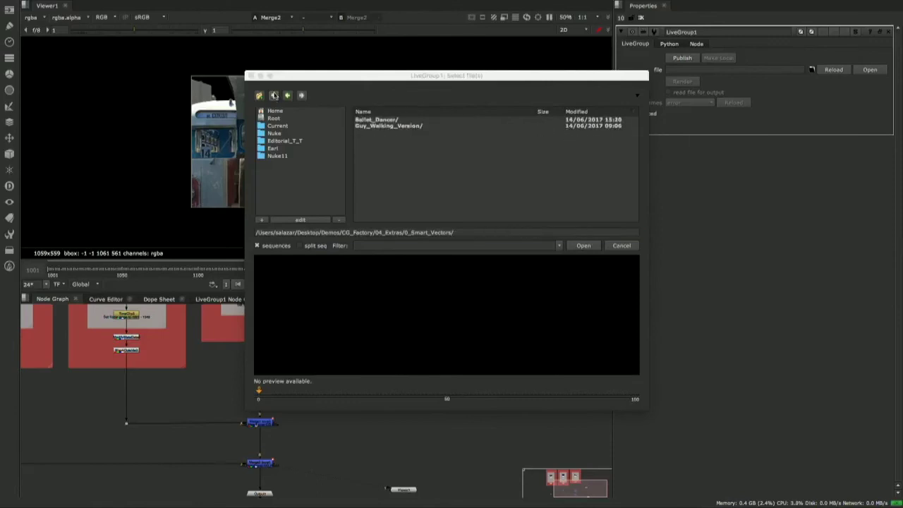
{"action": "left_click", "coordinate": [274, 95]}
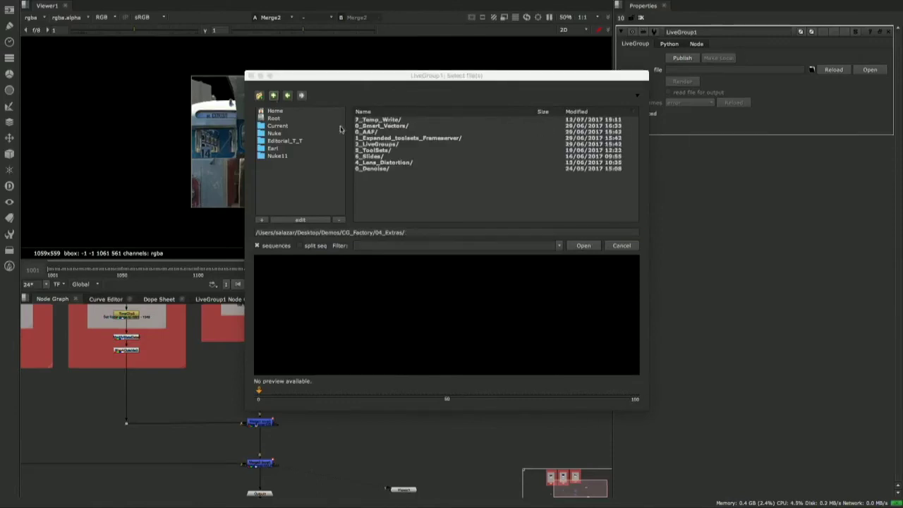
{"action": "left_click", "coordinate": [387, 121]}
{"action": "double_click", "coordinate": [388, 120]}
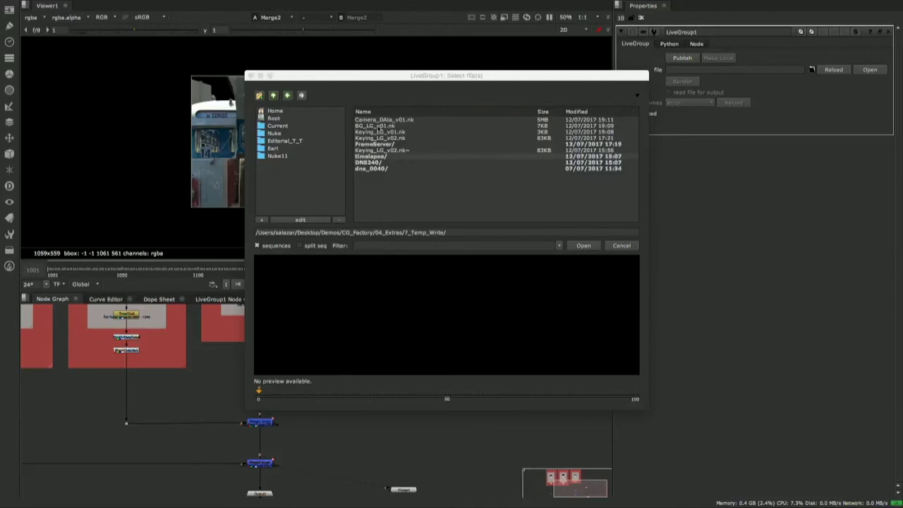
{"action": "left_click", "coordinate": [386, 120]}
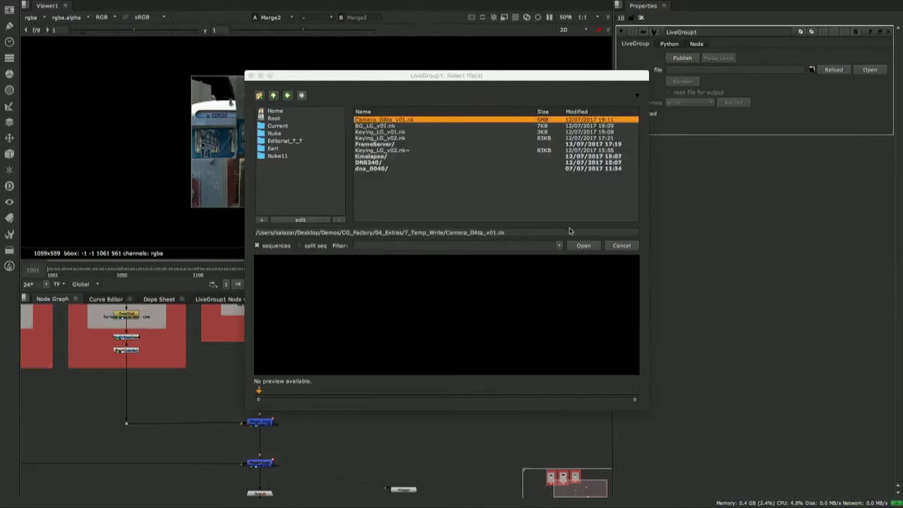
{"action": "left_click", "coordinate": [584, 246]}
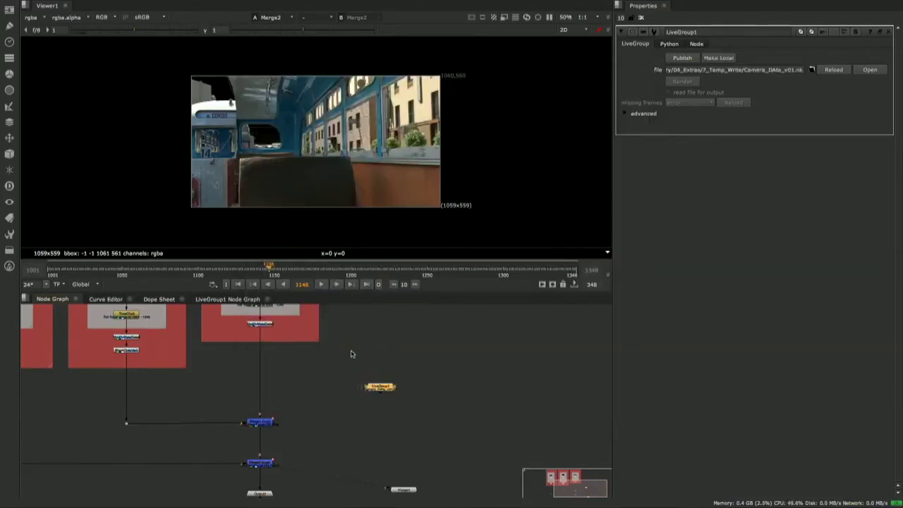
Step: Place the camera LiveGroup above the Viewer node and view its camera and point cloud in 3D
{"action": "left_click_drag", "start_coordinate": [377, 390], "coordinate": [397, 367]}
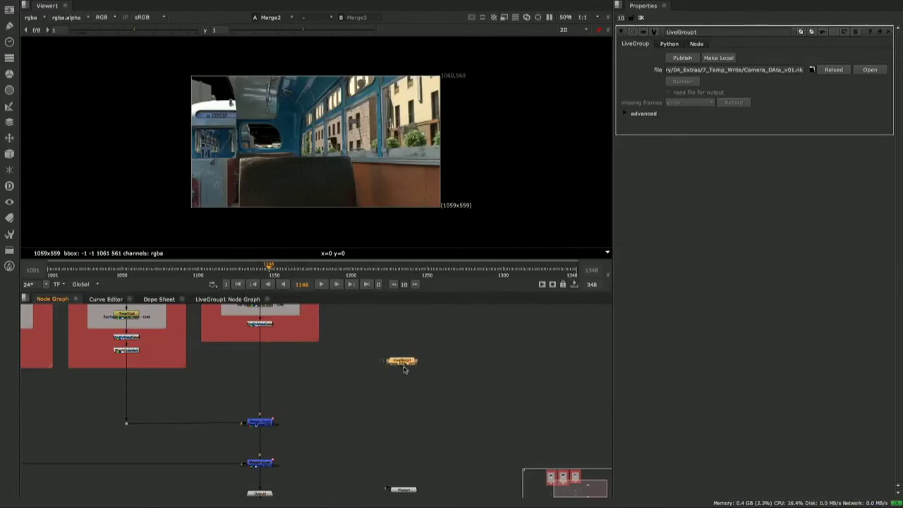
{"action": "key", "text": "1"}
{"action": "left_click", "coordinate": [402, 361]}
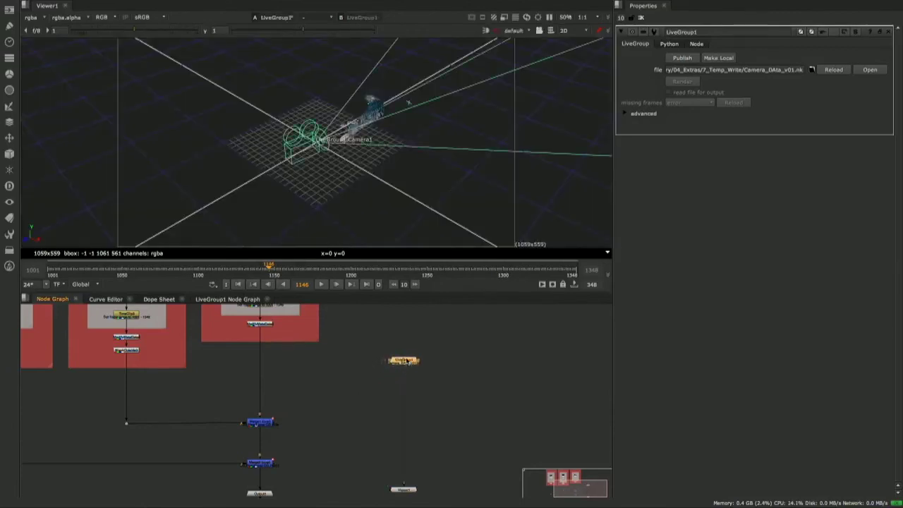
{"action": "scroll", "coordinate": [352, 135], "scroll_direction": "up", "scroll_amount": 3}
{"action": "left_click_drag", "start_coordinate": [303, 126], "coordinate": [369, 100], "text": "ctrl"}
{"action": "scroll", "coordinate": [371, 349], "scroll_direction": "up", "scroll_amount": 3}
{"action": "left_click_drag", "start_coordinate": [430, 370], "coordinate": [428, 366]}
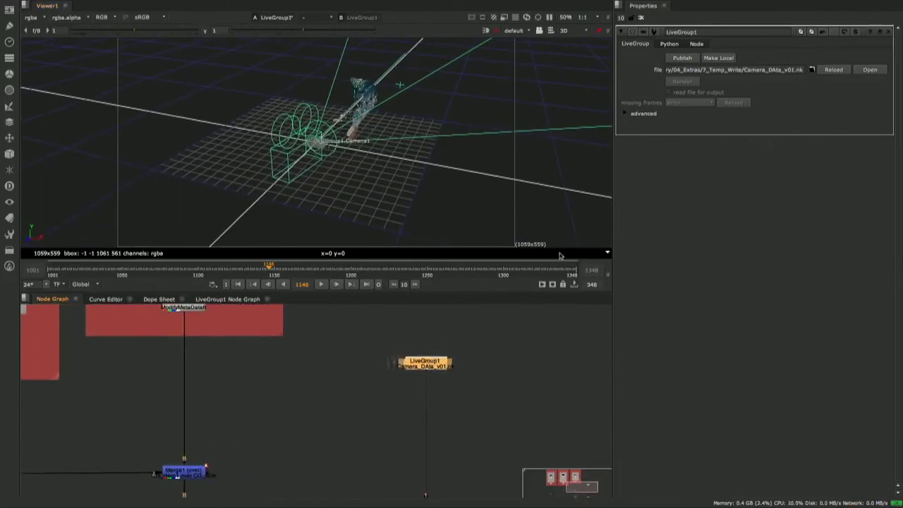
Step: Start picking user knobs for the LiveGroup and select Camera1's translate and rotate knobs
{"action": "right_click", "coordinate": [733, 46]}
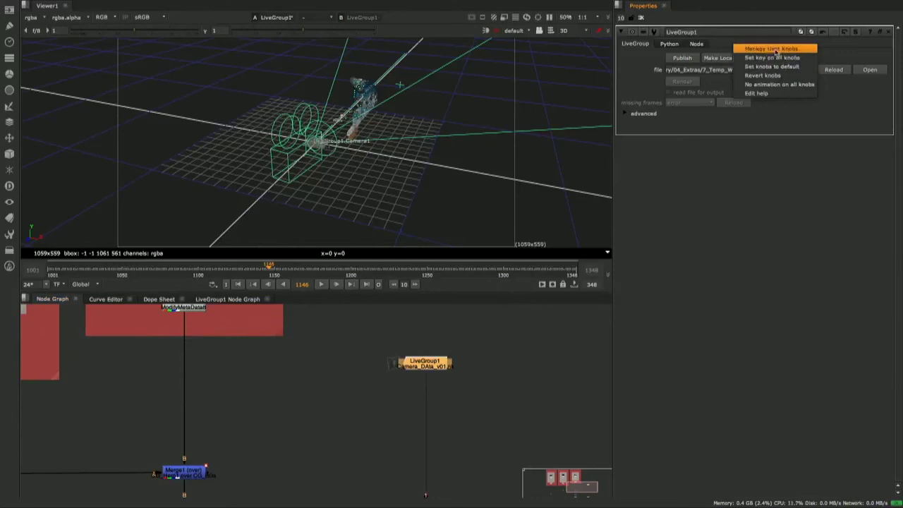
{"action": "left_click", "coordinate": [775, 49]}
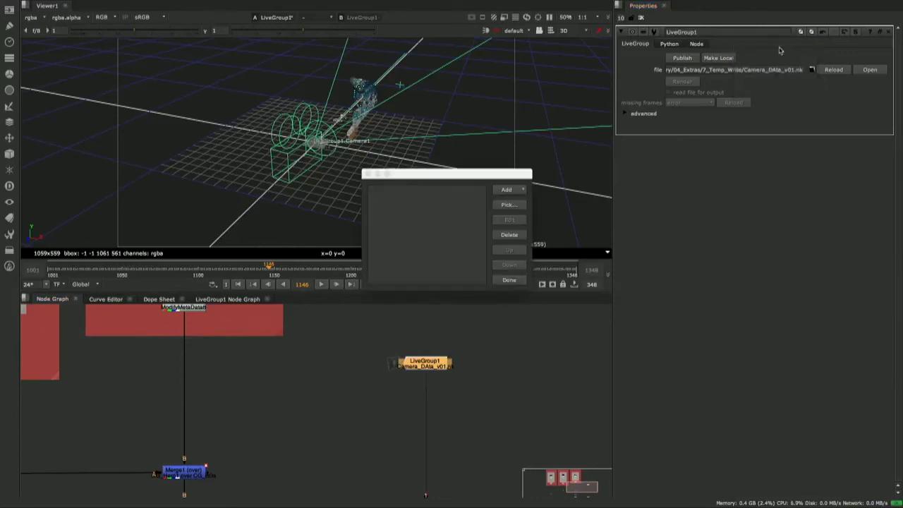
{"action": "left_click", "coordinate": [510, 206]}
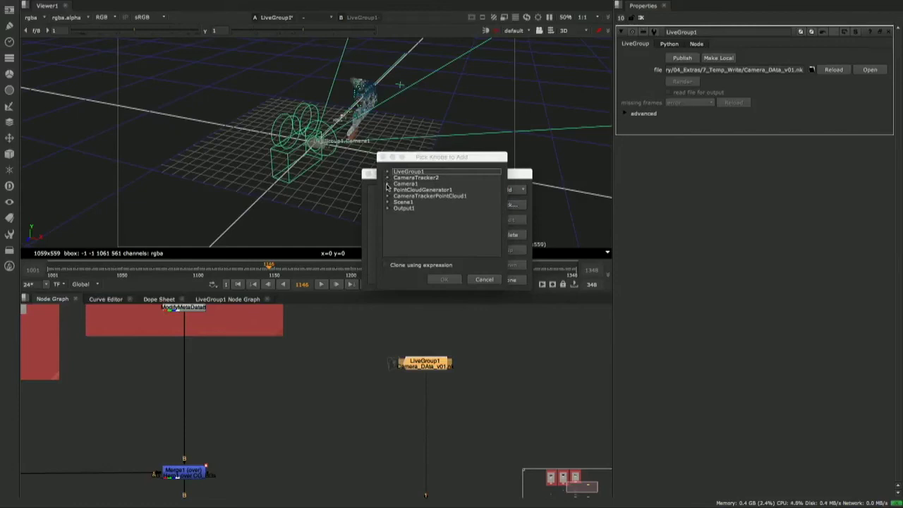
{"action": "left_click", "coordinate": [386, 184]}
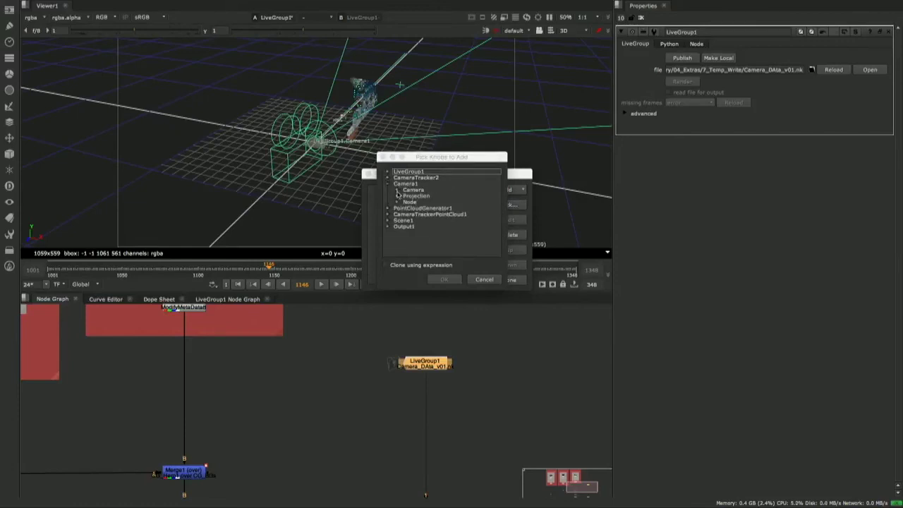
{"action": "left_click", "coordinate": [396, 190]}
{"action": "left_click_drag", "start_coordinate": [498, 190], "coordinate": [496, 202]}
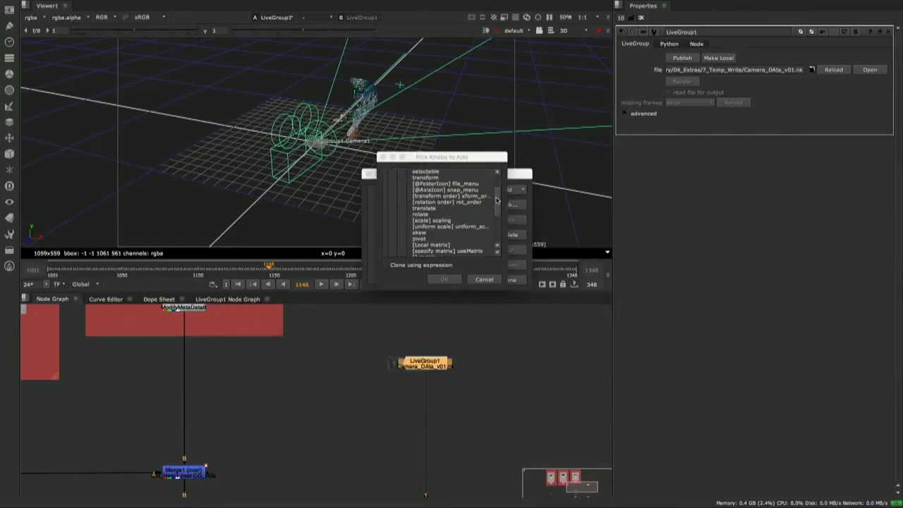
{"action": "left_click", "coordinate": [427, 209]}
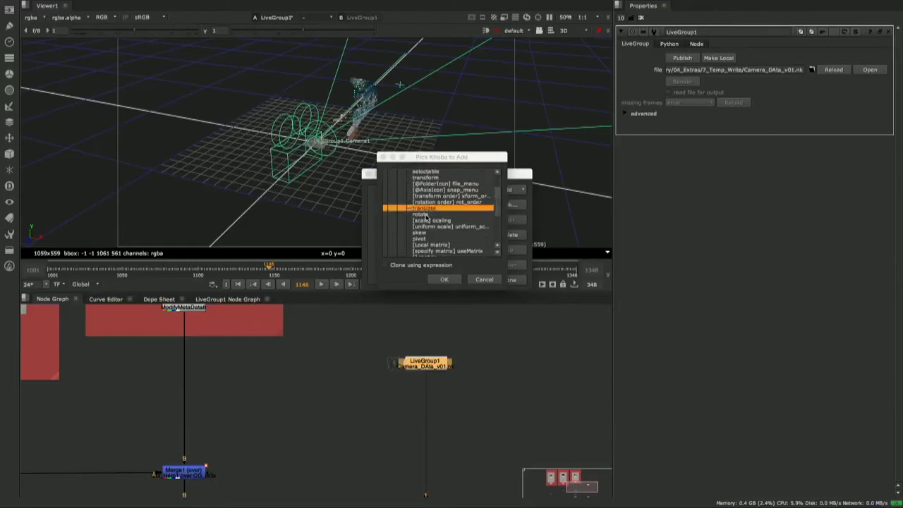
{"action": "left_click", "coordinate": [428, 215], "text": "shift"}
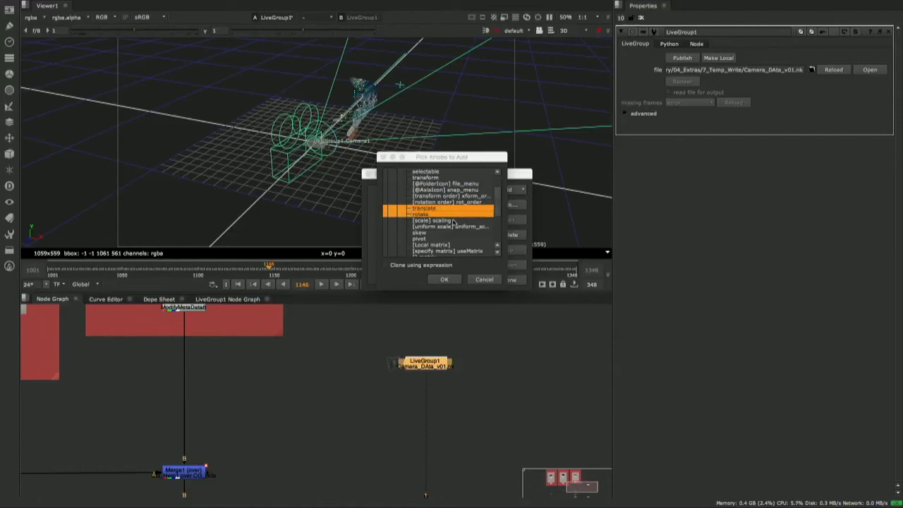
Step: Include Camera1's focal length, horiz aperture and vert aperture in the picked knobs and add them all to the LiveGroup's properties
{"action": "scroll", "coordinate": [499, 202], "scroll_direction": "up", "scroll_amount": 1}
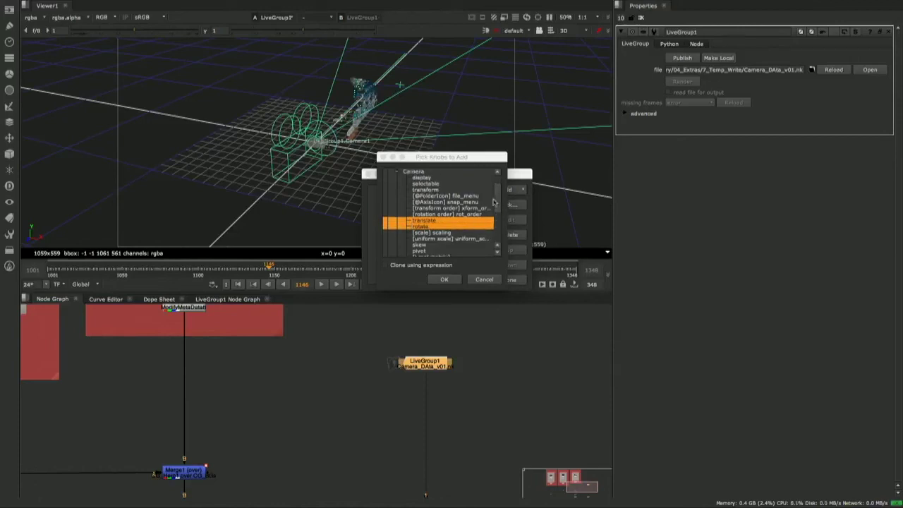
{"action": "scroll", "coordinate": [416, 241], "scroll_direction": "down", "scroll_amount": 5}
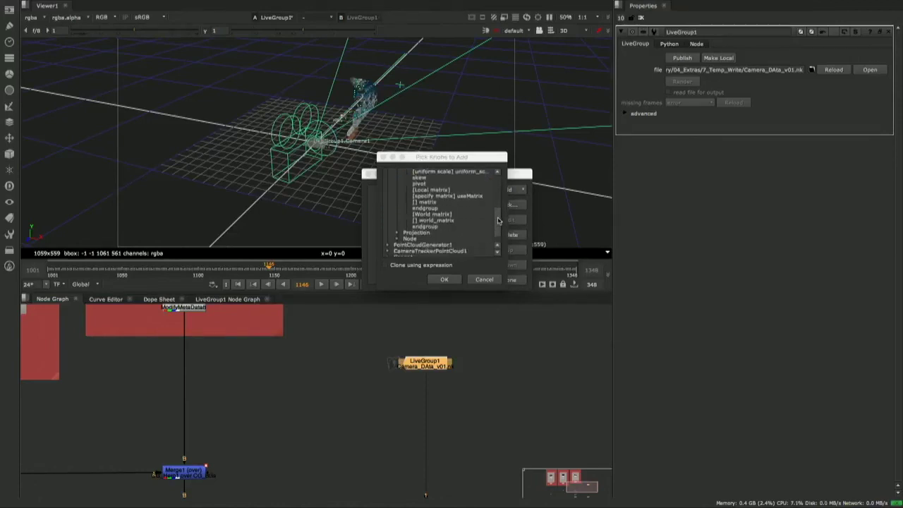
{"action": "left_click", "coordinate": [397, 220]}
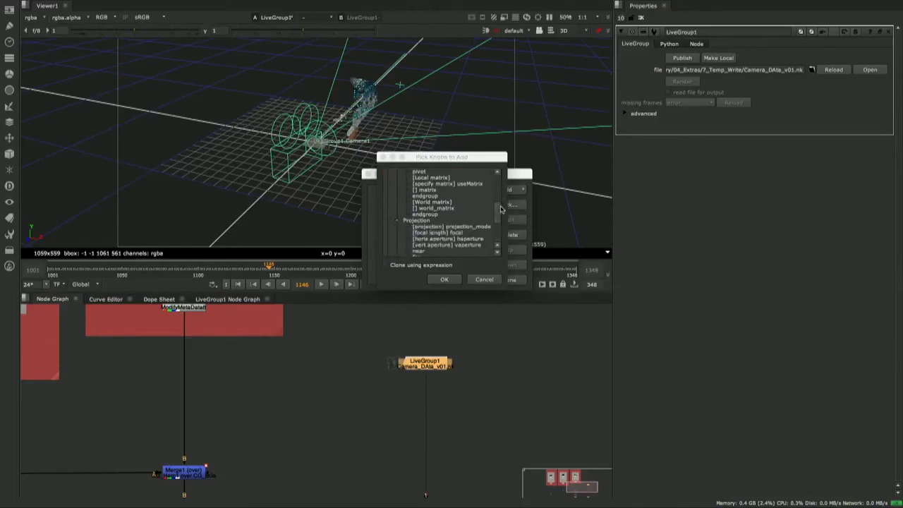
{"action": "left_click_drag", "start_coordinate": [498, 209], "coordinate": [498, 216]}
{"action": "scroll", "coordinate": [498, 216], "scroll_direction": "down", "scroll_amount": 1}
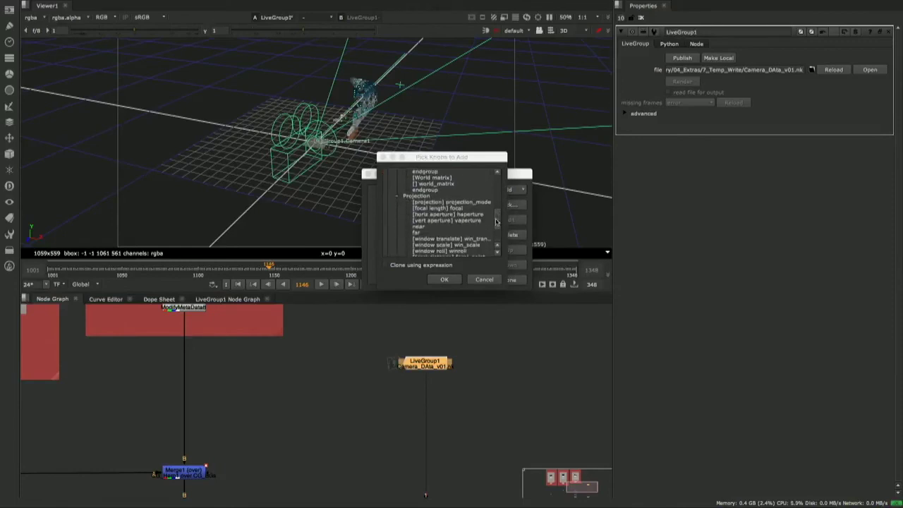
{"action": "left_click", "coordinate": [460, 209]}
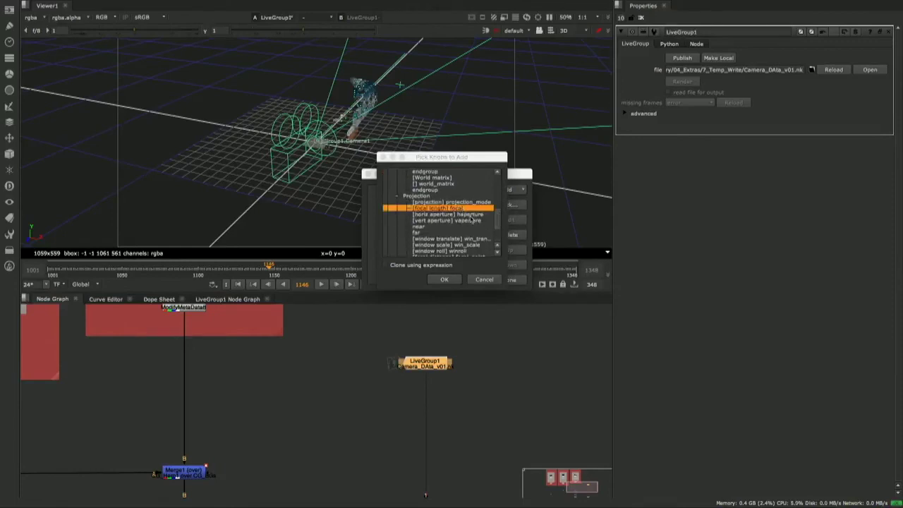
{"action": "left_click", "coordinate": [475, 219], "text": "shift"}
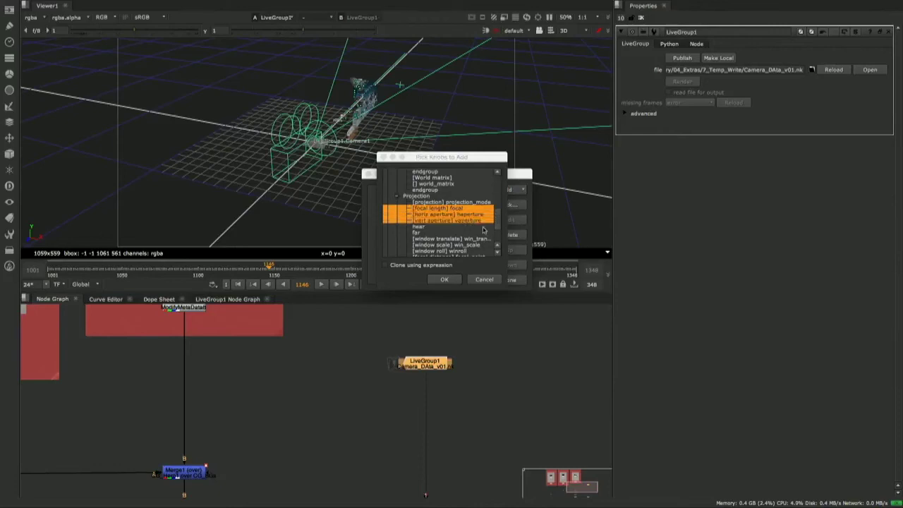
{"action": "left_click", "coordinate": [446, 280]}
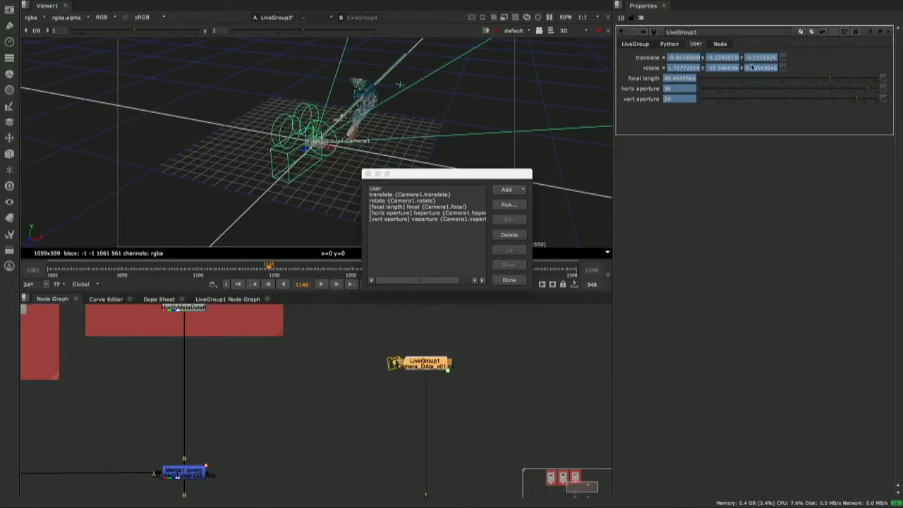
{"action": "left_click", "coordinate": [509, 280]}
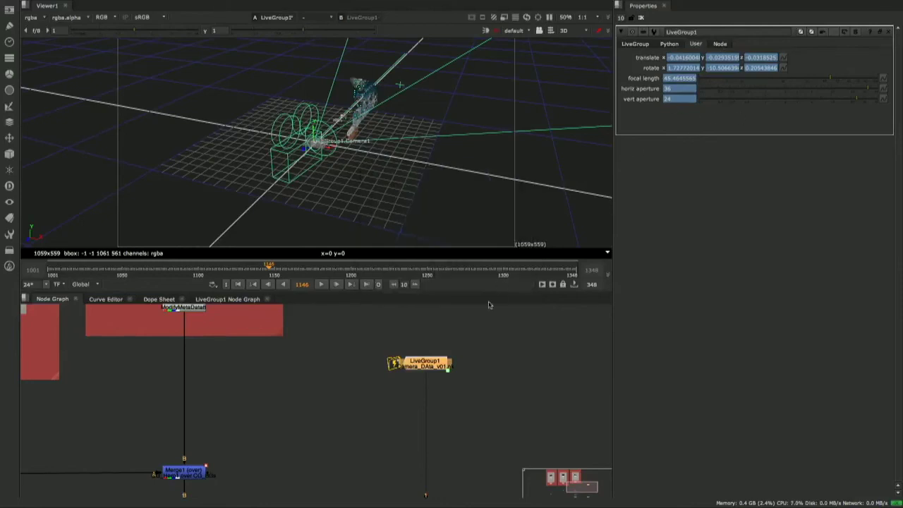
Step: View Merge2's output again, move the Viewer node a little lower in the graph and clear the selection
{"action": "mouse_move", "coordinate": [425, 365]}
{"action": "middle_mouse_down", "text": "alt"}
{"action": "mouse_move", "coordinate": [381, 372]}
{"action": "mouse_move", "coordinate": [422, 377]}
{"action": "middle_mouse_up", "text": "alt"}
{"action": "middle_click_drag", "start_coordinate": [423, 376], "coordinate": [371, 382], "text": "alt"}
{"action": "middle_click_drag", "start_coordinate": [372, 381], "coordinate": [370, 347]}
{"action": "middle_click_drag", "start_coordinate": [202, 436], "coordinate": [206, 420]}
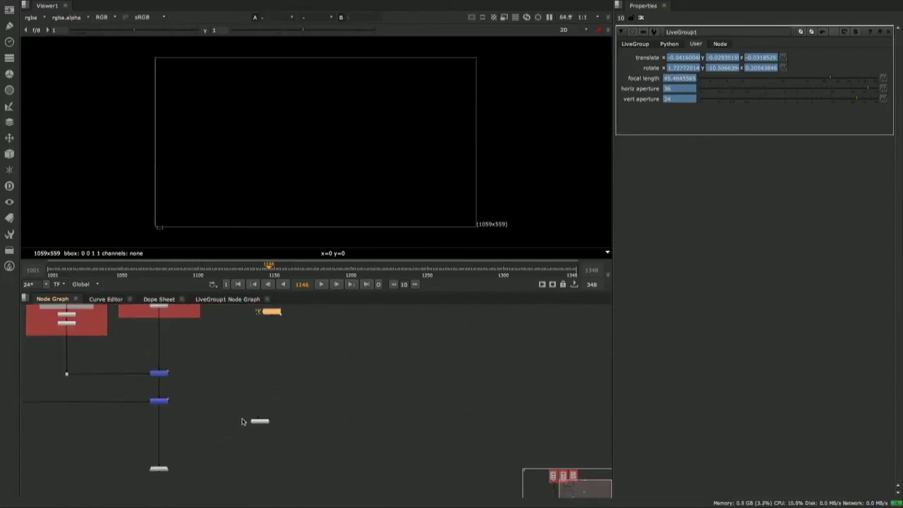
{"action": "left_click", "coordinate": [160, 401]}
{"action": "key", "text": "1"}
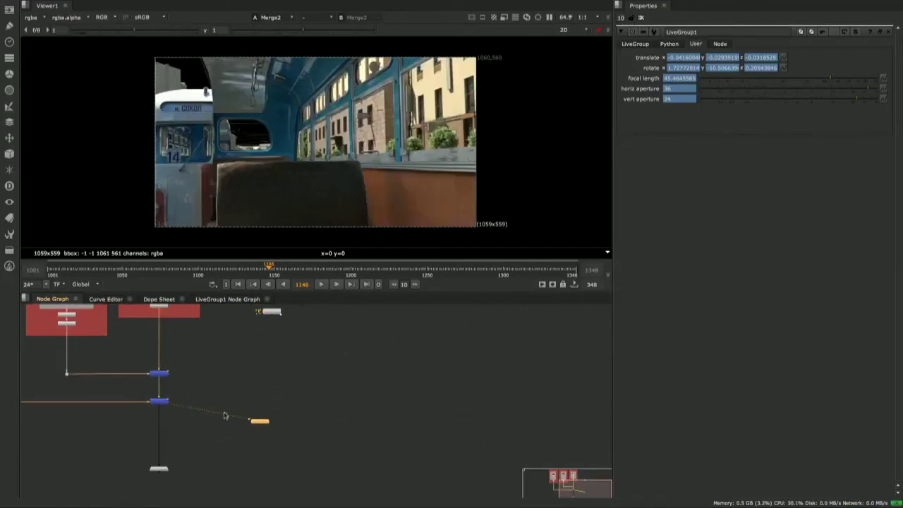
{"action": "left_click_drag", "start_coordinate": [258, 424], "coordinate": [262, 449]}
{"action": "left_click", "coordinate": [255, 411]}
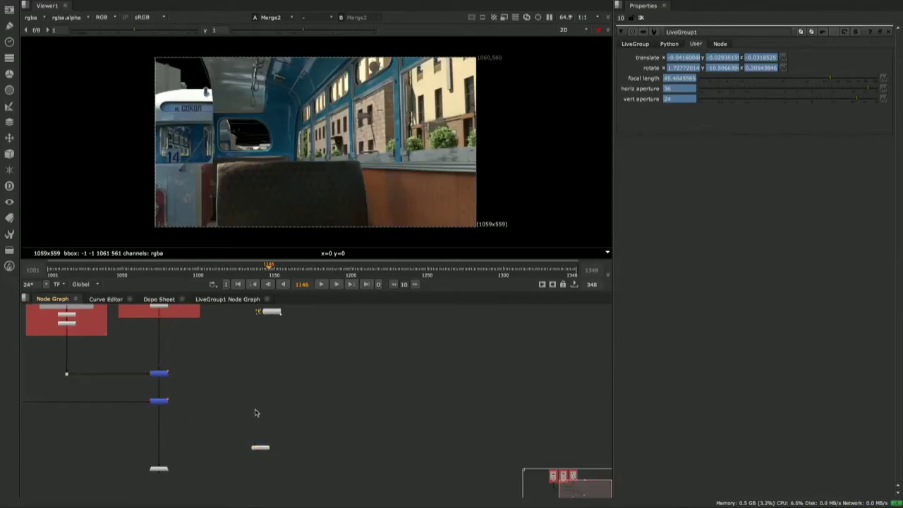
Step: Add a new LiveGroup node above the Viewer node and load Keying_LG_v02.nk from the 7_Temp_Write folder into it
{"action": "key", "text": "Tab"}
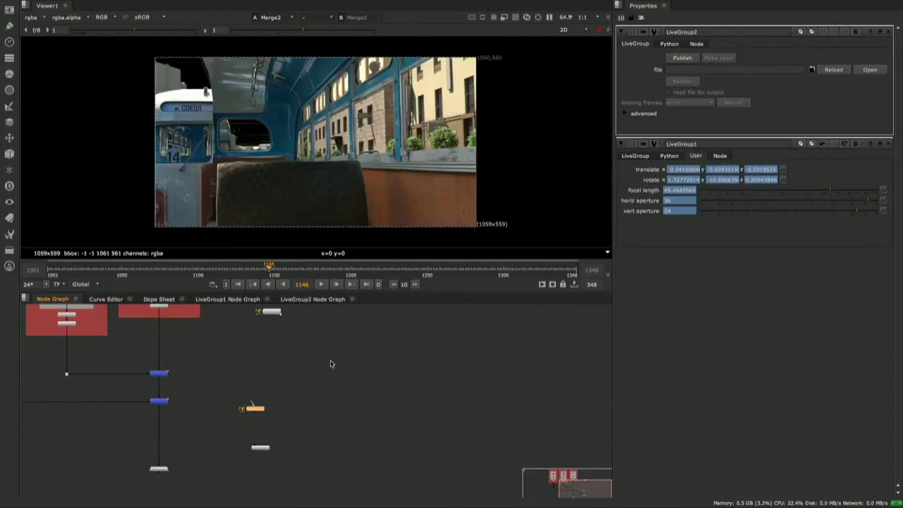
{"action": "left_click_drag", "start_coordinate": [260, 413], "coordinate": [269, 406]}
{"action": "left_click", "coordinate": [812, 70]}
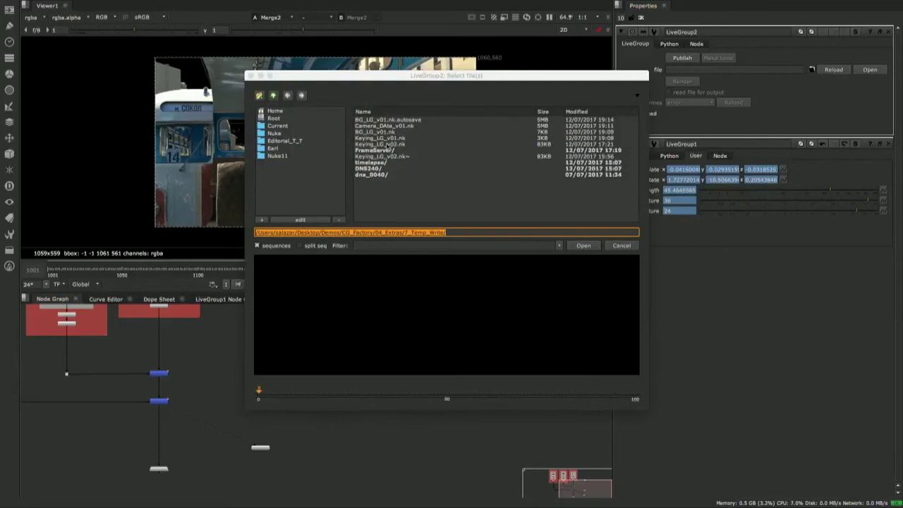
{"action": "left_click", "coordinate": [363, 145]}
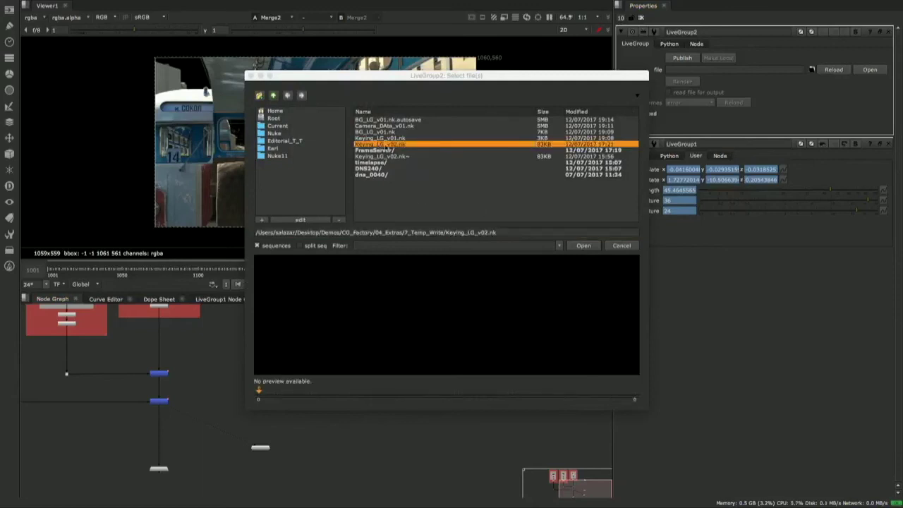
{"action": "left_click", "coordinate": [585, 246]}
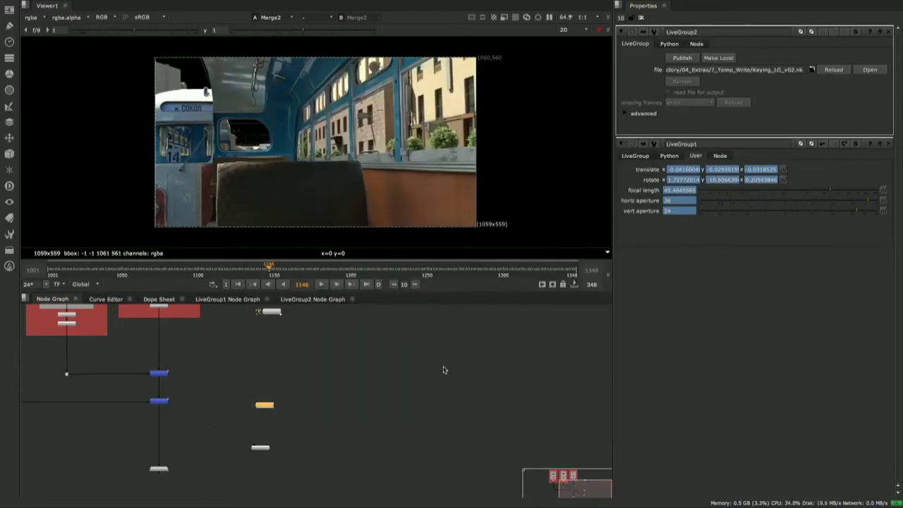
Step: Combine Merge2's output and the keying LiveGroup in a new Merge node placed below the LiveGroup, and view its output
{"action": "scroll", "coordinate": [236, 411], "scroll_direction": "up", "scroll_amount": 4}
{"action": "middle_click_drag", "start_coordinate": [231, 412], "coordinate": [251, 389]}
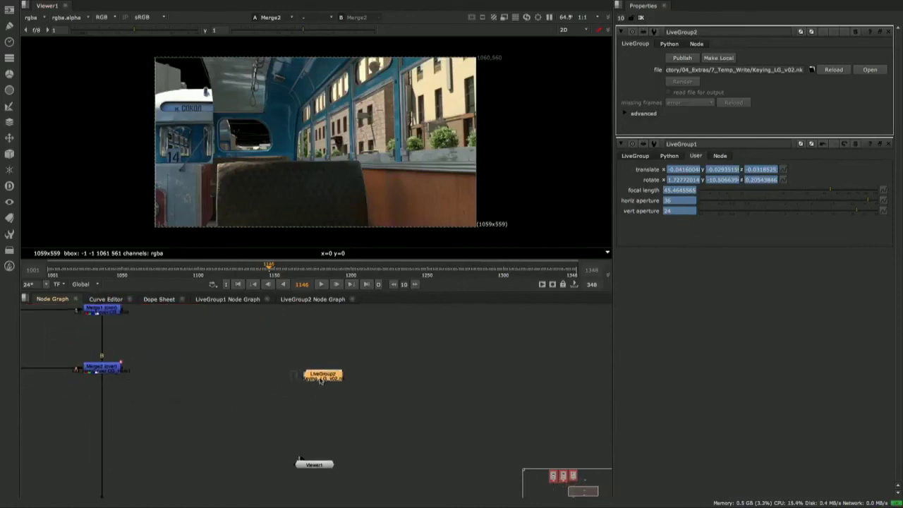
{"action": "left_click_drag", "start_coordinate": [318, 379], "coordinate": [313, 371]}
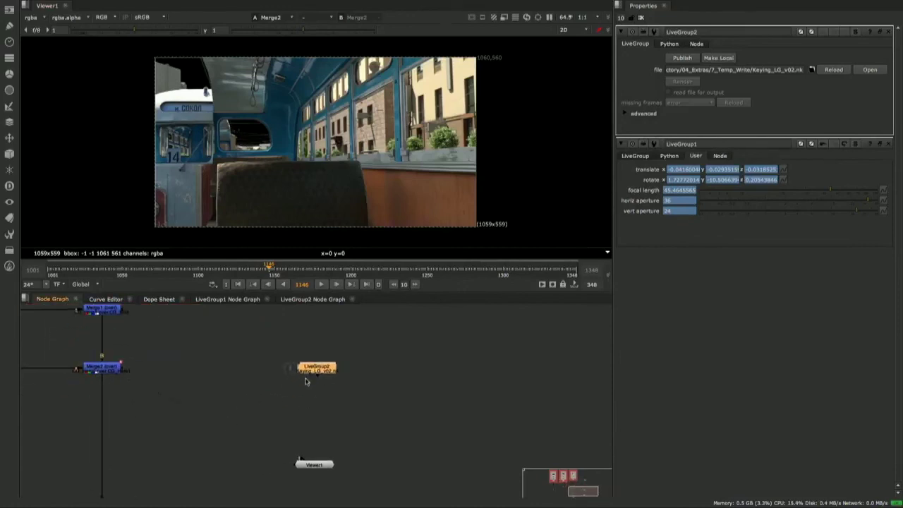
{"action": "left_click", "coordinate": [106, 369]}
{"action": "left_click", "coordinate": [318, 370], "text": "shift"}
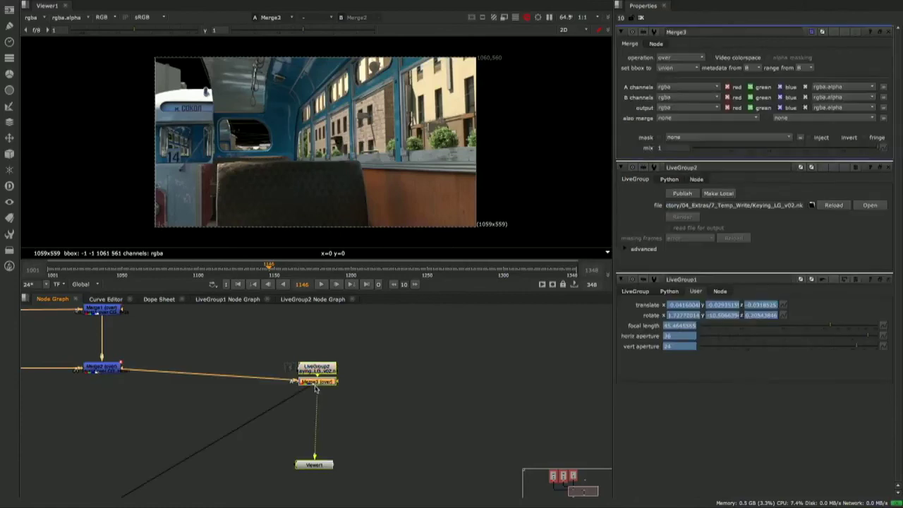
{"action": "key", "text": "m"}
{"action": "left_click_drag", "start_coordinate": [292, 404], "coordinate": [106, 369]}
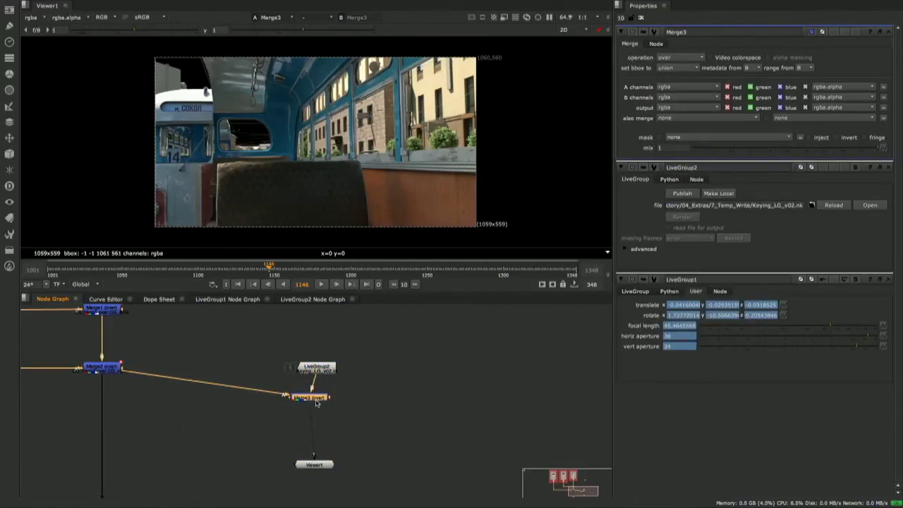
{"action": "key", "text": "1"}
Step: Reload the keying LiveGroup's file, align the node above its merge, and check the composite at frames 1177 and 1161
{"action": "left_click", "coordinate": [323, 371]}
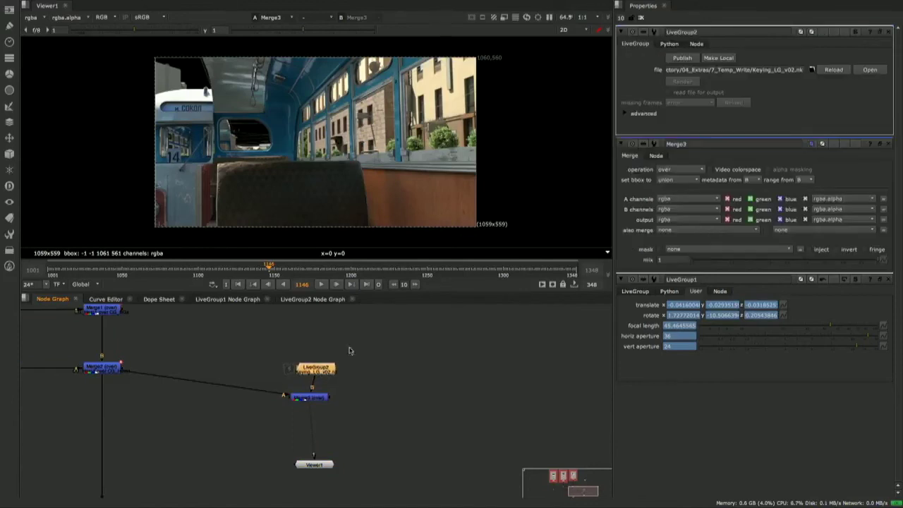
{"action": "left_click", "coordinate": [835, 69]}
{"action": "left_click_drag", "start_coordinate": [275, 269], "coordinate": [316, 269]}
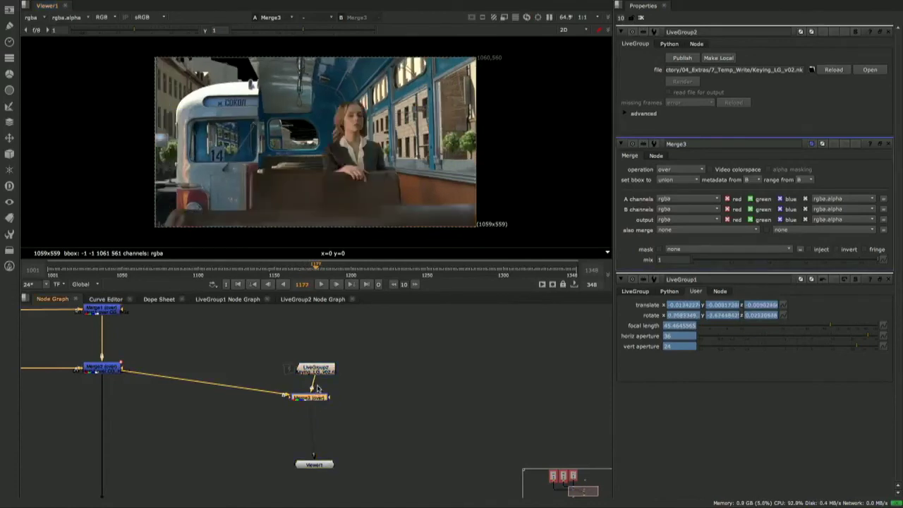
{"action": "left_click_drag", "start_coordinate": [324, 368], "coordinate": [317, 362]}
{"action": "left_click", "coordinate": [318, 401]}
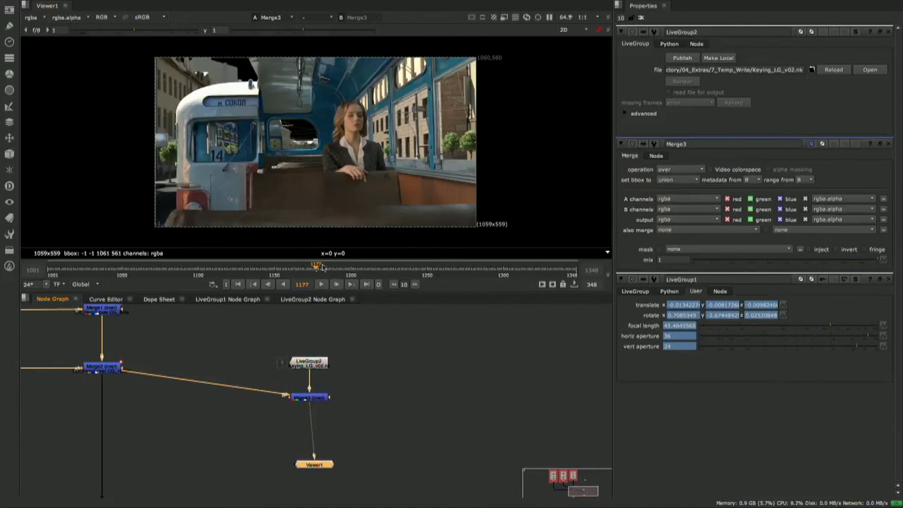
{"action": "left_click_drag", "start_coordinate": [315, 271], "coordinate": [292, 268]}
Step: Deselect the keying LiveGroup and its merge, and move the Viewer node a little lower beneath them
{"action": "middle_click_drag", "start_coordinate": [243, 369], "coordinate": [267, 381]}
{"action": "middle_click_drag", "start_coordinate": [241, 346], "coordinate": [252, 396]}
{"action": "scroll", "coordinate": [232, 374], "scroll_direction": "up", "scroll_amount": 2}
{"action": "scroll", "coordinate": [196, 374], "scroll_direction": "down", "scroll_amount": 3}
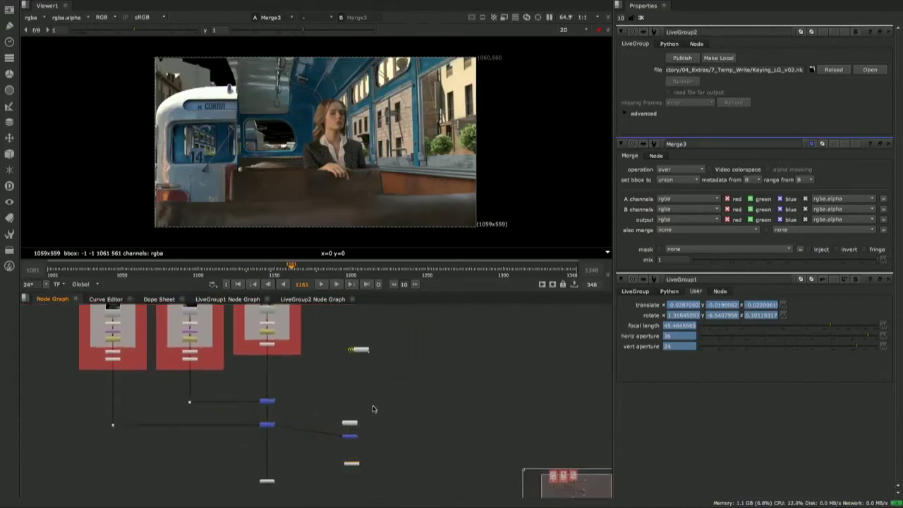
{"action": "left_click_drag", "start_coordinate": [374, 407], "coordinate": [321, 453]}
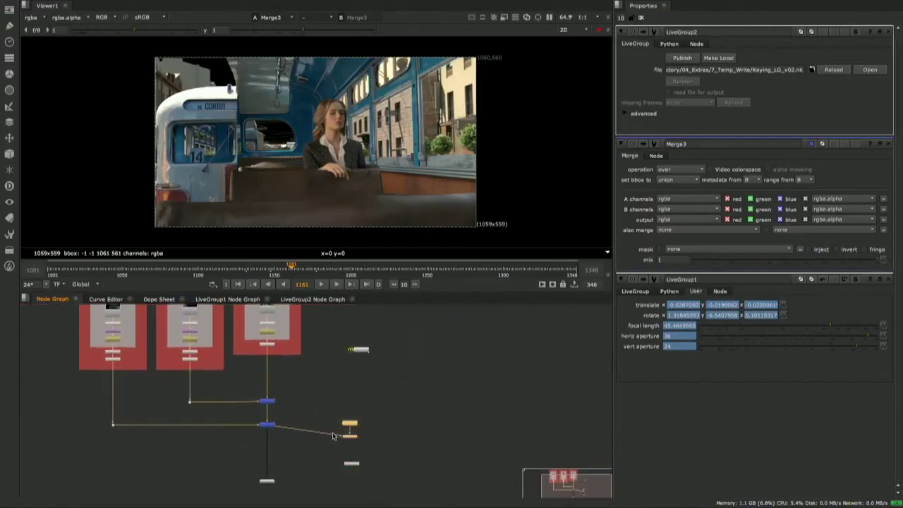
{"action": "left_click", "coordinate": [326, 451]}
{"action": "left_click_drag", "start_coordinate": [355, 464], "coordinate": [356, 480]}
{"action": "scroll", "coordinate": [304, 421], "scroll_direction": "down", "scroll_amount": 1}
Step: Switch to the main comp script's Nuke window and view the output of the Keying_LG_v01.nk LiveGroup
{"action": "key", "text": "super+Tab"}
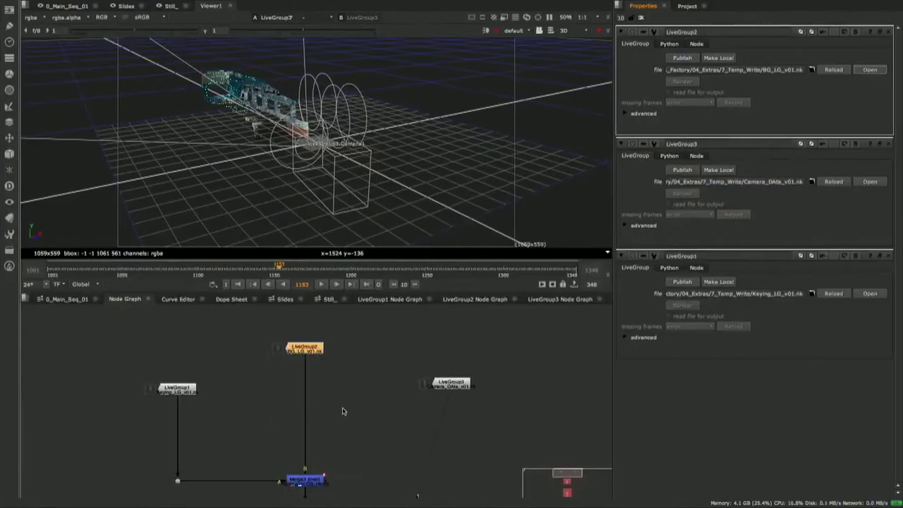
{"action": "left_click", "coordinate": [336, 415]}
{"action": "middle_click_drag", "start_coordinate": [331, 436], "coordinate": [347, 375]}
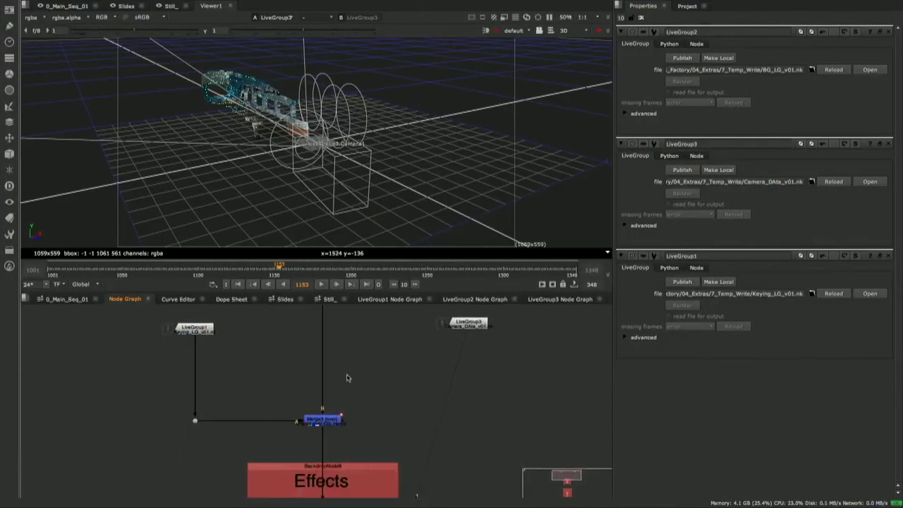
{"action": "scroll", "coordinate": [346, 379], "scroll_direction": "down", "scroll_amount": 3}
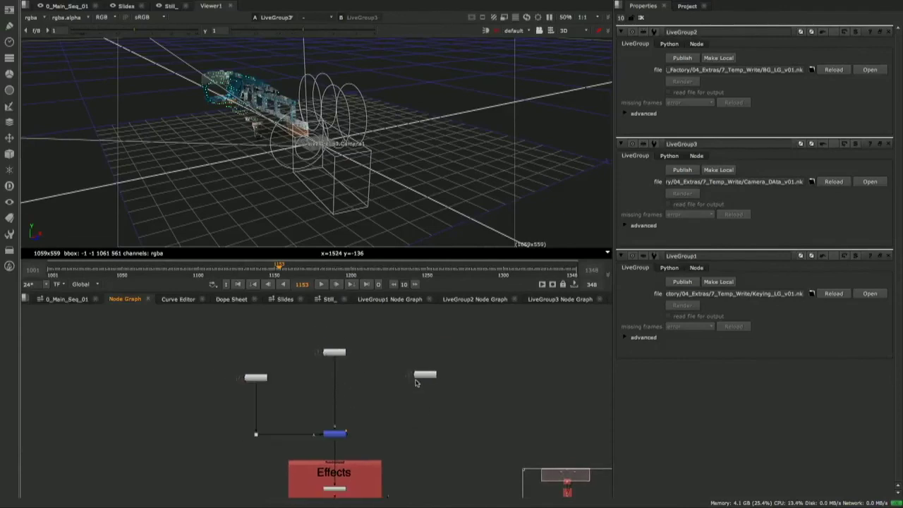
{"action": "scroll", "coordinate": [356, 395], "scroll_direction": "up", "scroll_amount": 2}
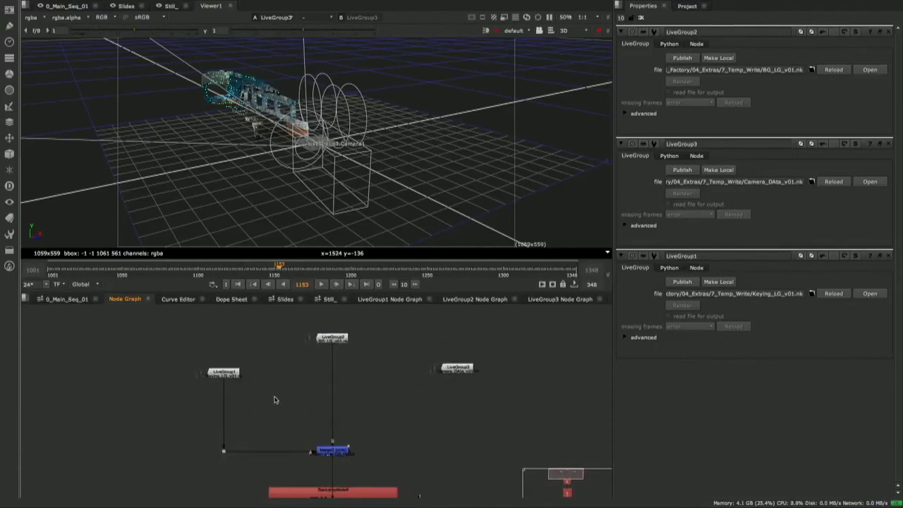
{"action": "scroll", "coordinate": [296, 406], "scroll_direction": "up", "scroll_amount": 2}
{"action": "scroll", "coordinate": [298, 410], "scroll_direction": "down", "scroll_amount": 2}
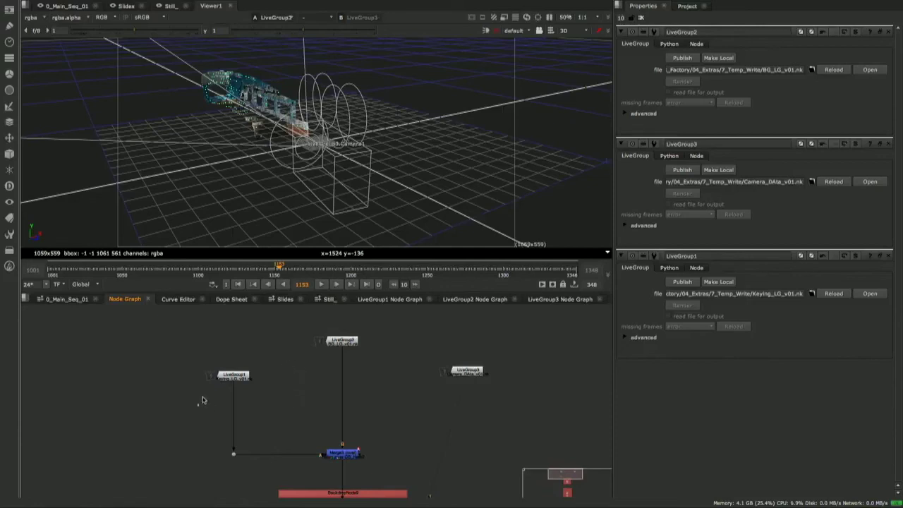
{"action": "left_click", "coordinate": [234, 374]}
{"action": "scroll", "coordinate": [261, 388], "scroll_direction": "up", "scroll_amount": 4}
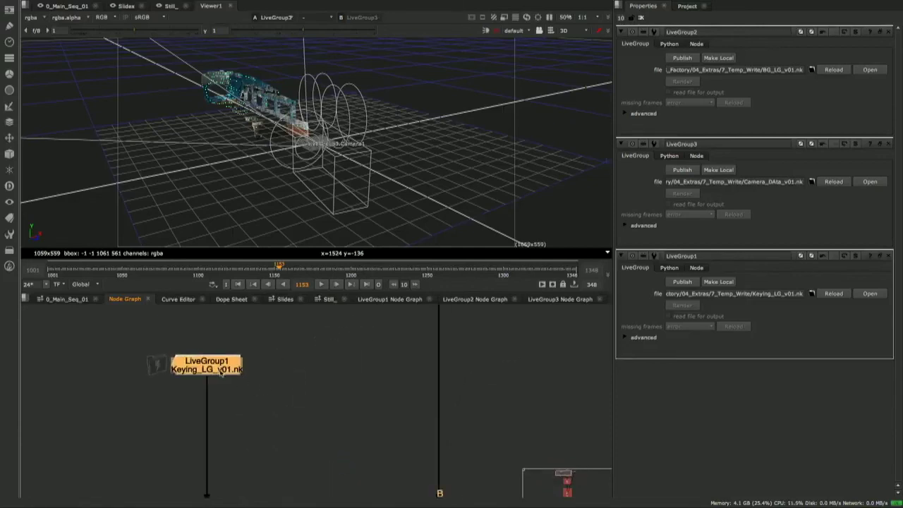
{"action": "key", "text": "1"}
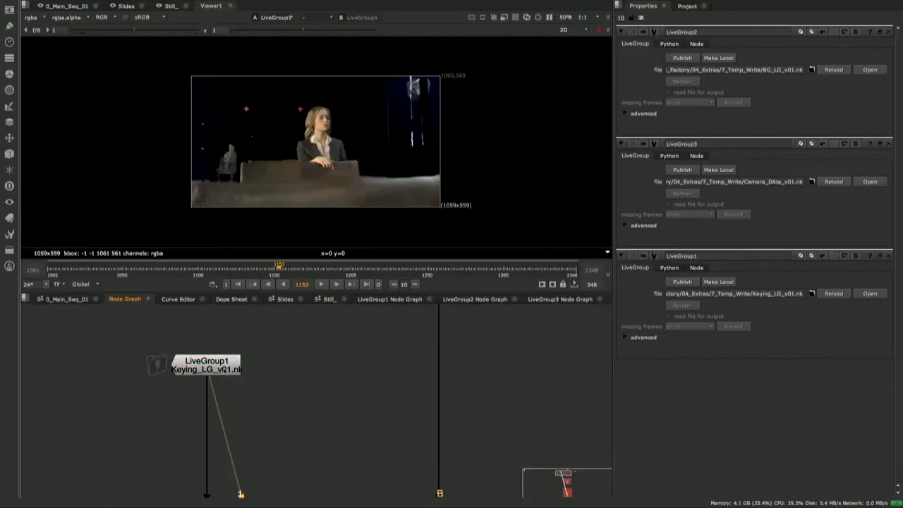
Step: Version the keying LiveGroup up to Keying_LG_v02.nk and fit its output in the Viewer
{"action": "left_click", "coordinate": [209, 369]}
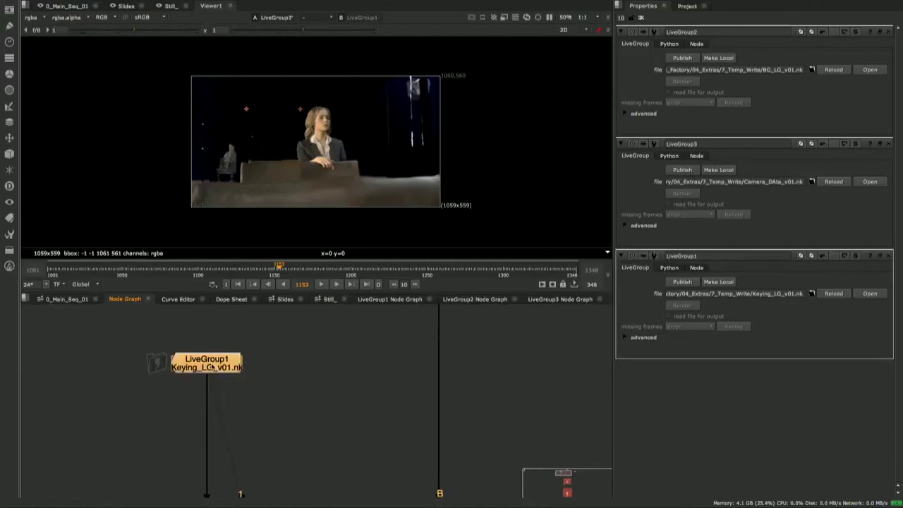
{"action": "left_click_drag", "start_coordinate": [218, 372], "coordinate": [228, 361]}
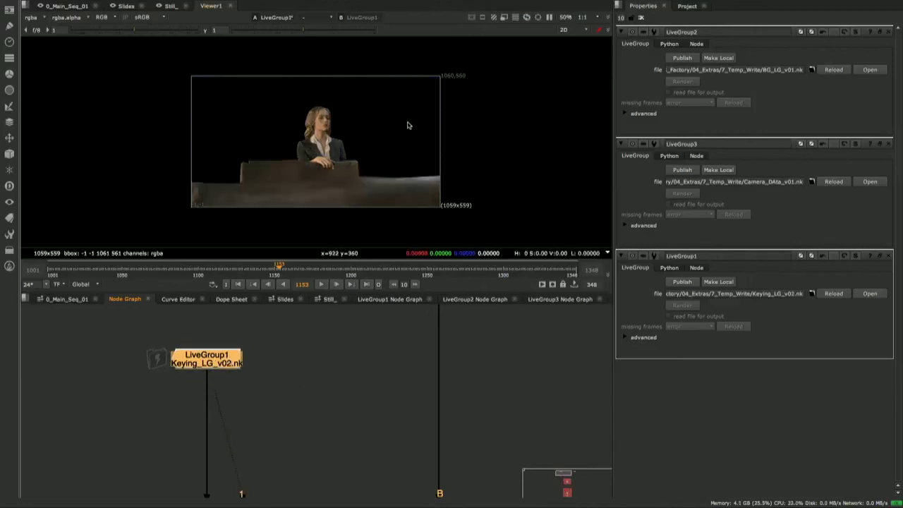
{"action": "key", "text": "f"}
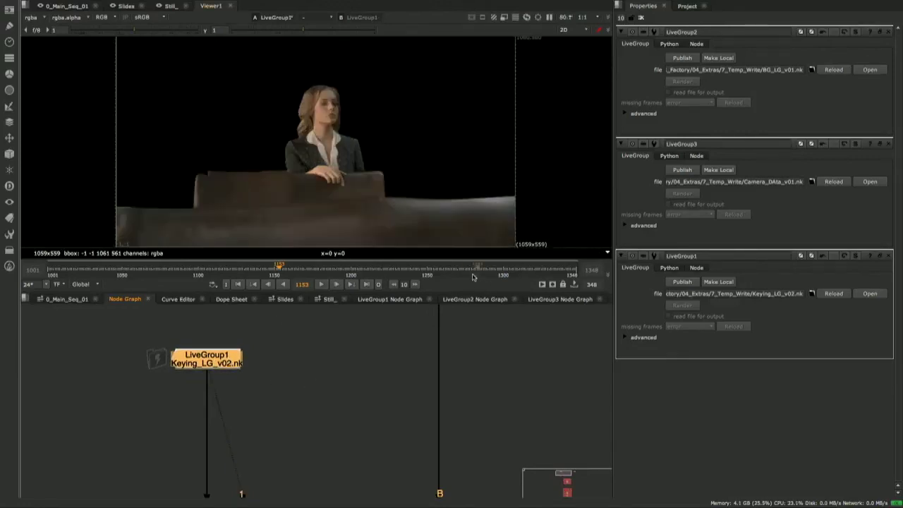
{"action": "key", "text": "alt+Down"}
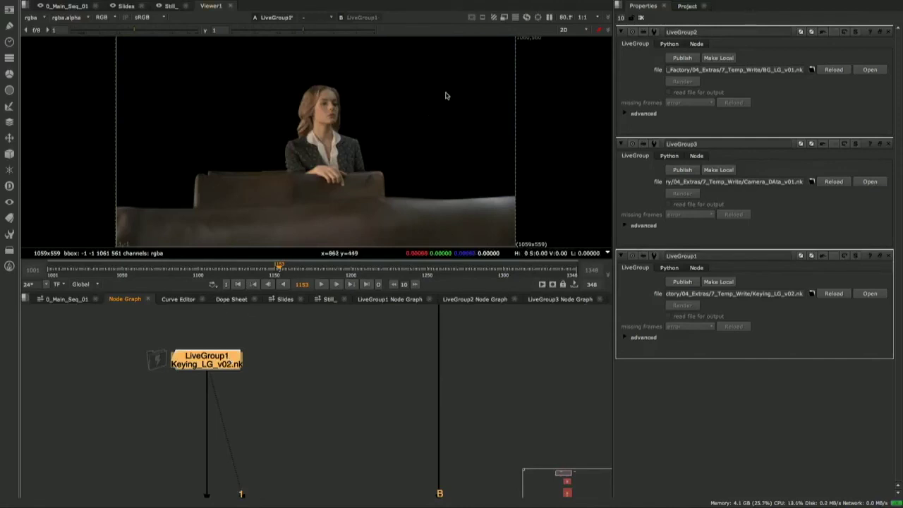
Step: View the output of Merge3, which places the keyed plates over the CG background
{"action": "scroll", "coordinate": [317, 406], "scroll_direction": "down", "scroll_amount": 3}
{"action": "middle_click_drag", "start_coordinate": [350, 463], "coordinate": [323, 410]}
{"action": "left_click", "coordinate": [342, 482]}
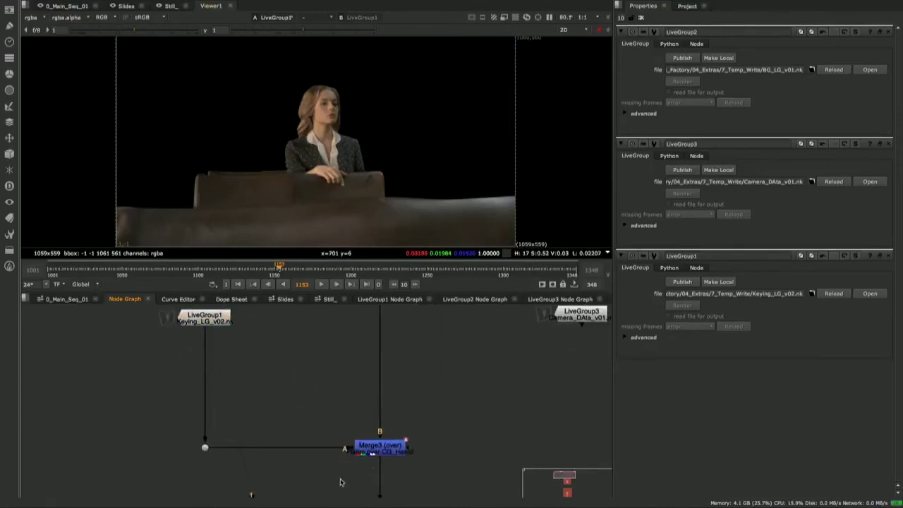
{"action": "left_click", "coordinate": [379, 446]}
{"action": "key", "text": "1"}
Step: Look over the Effects and dns_0040_Render sections downstream of Merge3 and return to the LiveGroups
{"action": "middle_click_drag", "start_coordinate": [397, 448], "coordinate": [388, 378]}
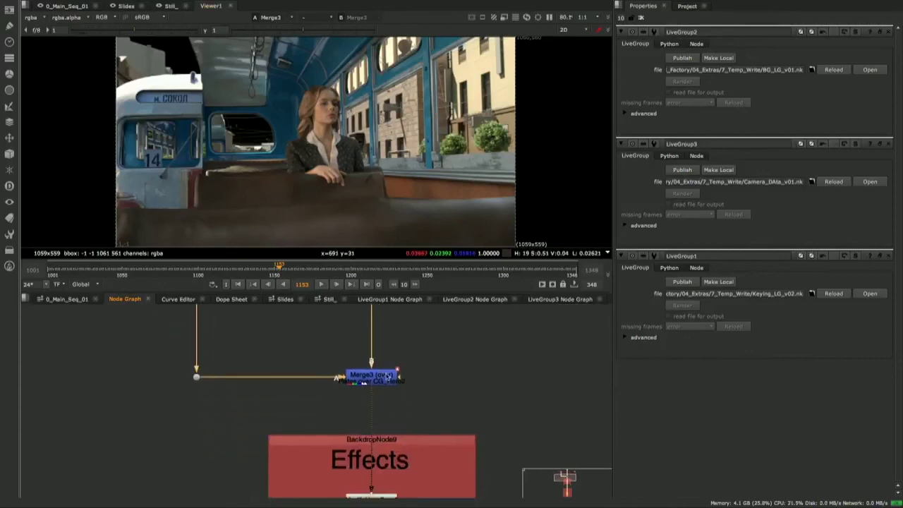
{"action": "scroll", "coordinate": [388, 377], "scroll_direction": "down", "scroll_amount": 3}
{"action": "middle_click_drag", "start_coordinate": [392, 426], "coordinate": [381, 369]}
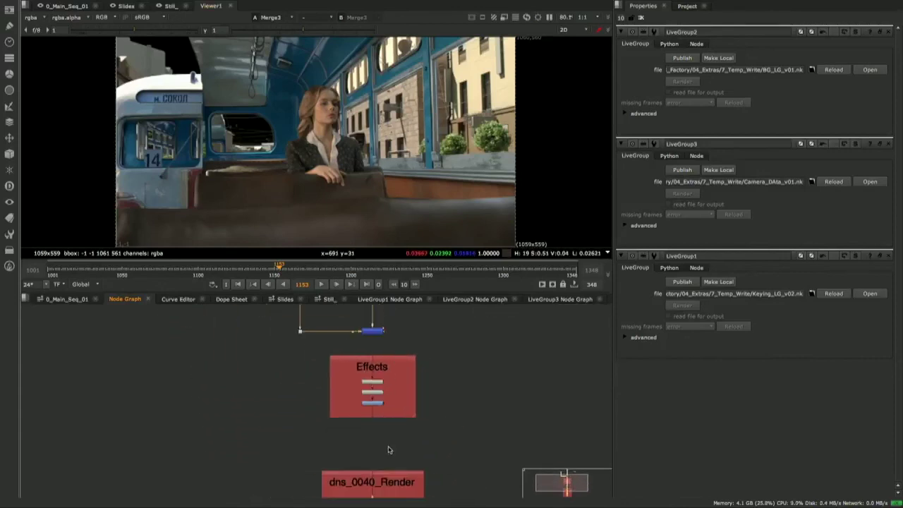
{"action": "middle_click_drag", "start_coordinate": [389, 448], "coordinate": [396, 404]}
{"action": "middle_click_drag", "start_coordinate": [399, 437], "coordinate": [401, 388]}
{"action": "left_click_drag", "start_coordinate": [399, 375], "coordinate": [399, 480]}
{"action": "scroll", "coordinate": [386, 425], "scroll_direction": "down", "scroll_amount": 4}
{"action": "middle_click_drag", "start_coordinate": [391, 365], "coordinate": [387, 410]}
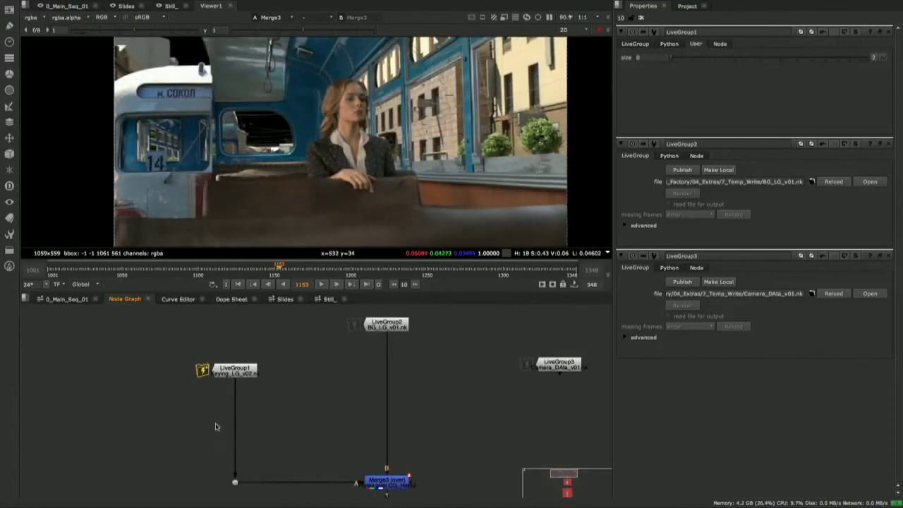
Step: Examine the keying LiveGroup and its connection into Merge3, selecting each of the two nodes in turn
{"action": "scroll", "coordinate": [224, 409], "scroll_direction": "up", "scroll_amount": 3}
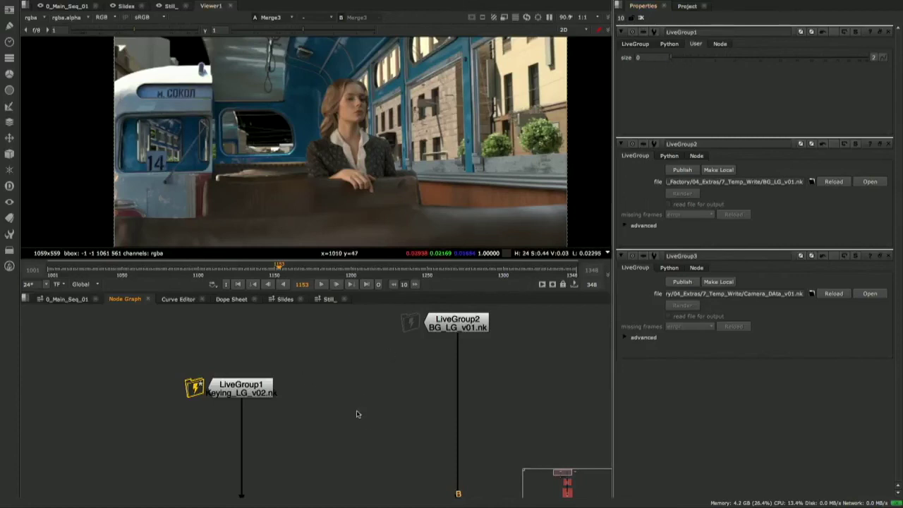
{"action": "middle_click_drag", "start_coordinate": [326, 424], "coordinate": [311, 410]}
{"action": "left_click_drag", "start_coordinate": [297, 424], "coordinate": [173, 352]}
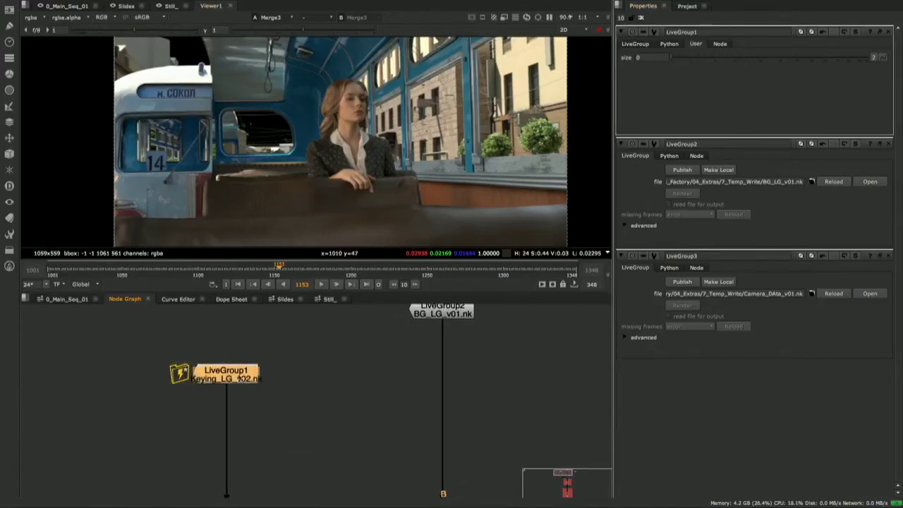
{"action": "middle_click_drag", "start_coordinate": [255, 391], "coordinate": [250, 379]}
{"action": "middle_click_drag", "start_coordinate": [325, 451], "coordinate": [260, 400]}
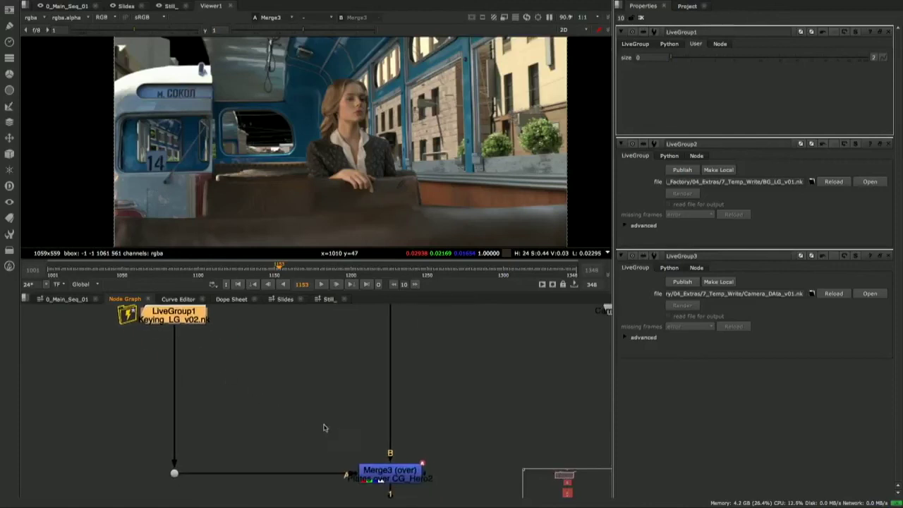
{"action": "left_click_drag", "start_coordinate": [324, 450], "coordinate": [437, 493]}
{"action": "left_click_drag", "start_coordinate": [348, 444], "coordinate": [423, 496]}
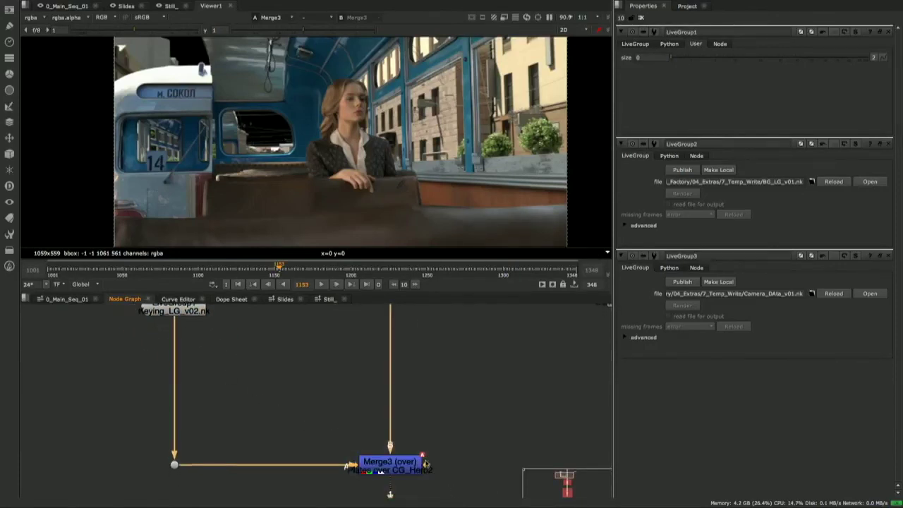
Step: Raise the keying LiveGroup's exposed size knob to about 45 and inspect the woman's edges up close in the Viewer
{"action": "scroll", "coordinate": [381, 153], "scroll_direction": "up", "scroll_amount": 5}
{"action": "scroll", "coordinate": [413, 153], "scroll_direction": "up", "scroll_amount": 3}
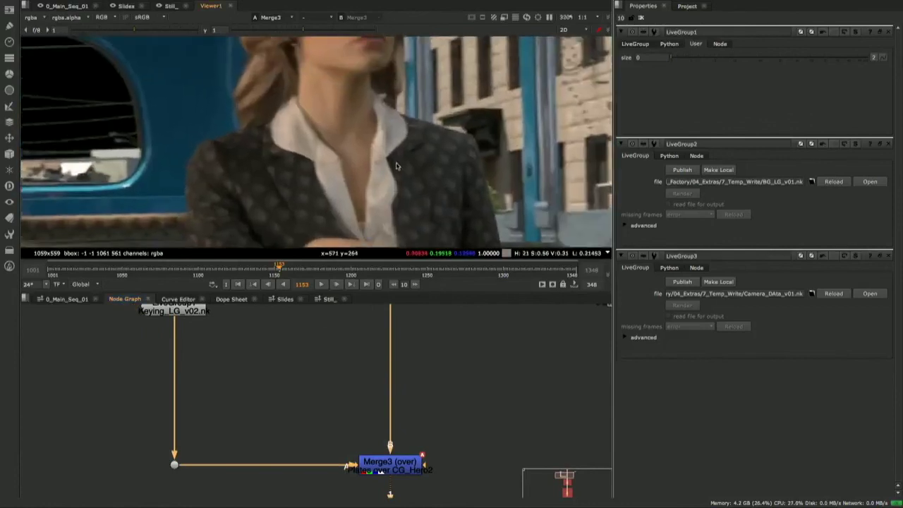
{"action": "scroll", "coordinate": [344, 136], "scroll_direction": "down", "scroll_amount": 2}
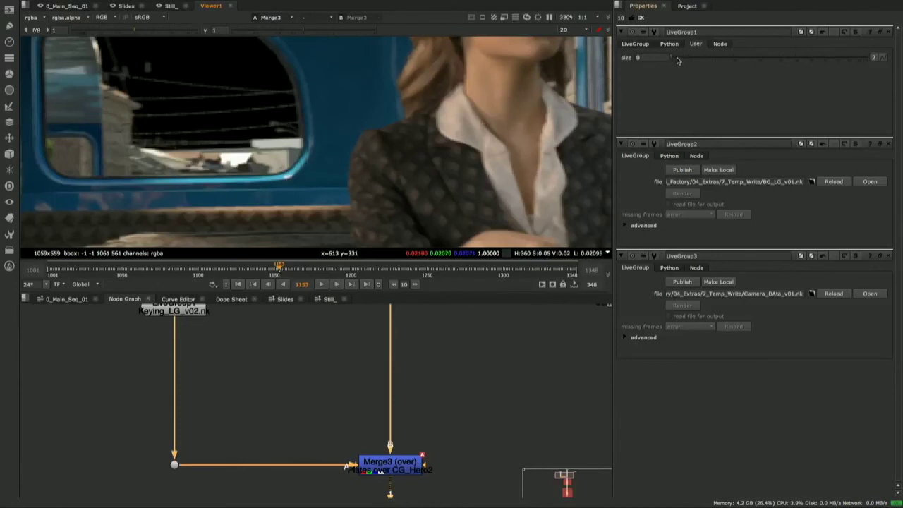
{"action": "left_click_drag", "start_coordinate": [677, 60], "coordinate": [802, 60]}
{"action": "middle_click_drag", "start_coordinate": [428, 166], "coordinate": [327, 247]}
{"action": "scroll", "coordinate": [470, 134], "scroll_direction": "up", "scroll_amount": 2}
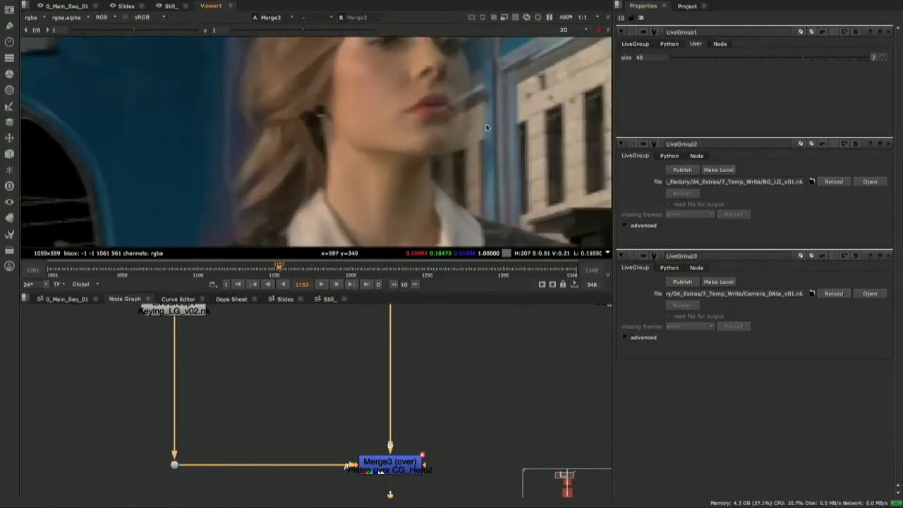
Step: Lower the keying LiveGroup's exposed size knob to about 13.4, checking the woman's edges along the way
{"action": "left_click_drag", "start_coordinate": [802, 57], "coordinate": [770, 65]}
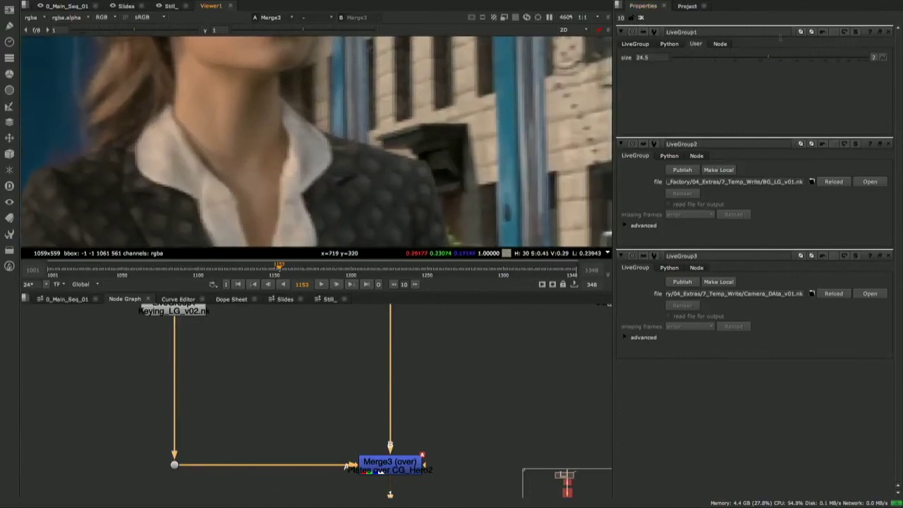
{"action": "left_click_drag", "start_coordinate": [770, 60], "coordinate": [776, 61]}
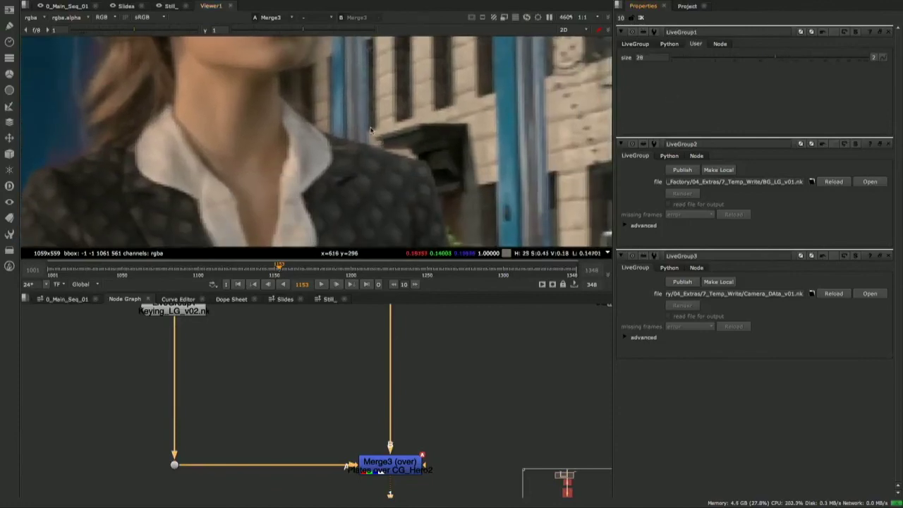
{"action": "middle_click_drag", "start_coordinate": [371, 133], "coordinate": [398, 187]}
{"action": "left_click_drag", "start_coordinate": [776, 59], "coordinate": [744, 58]}
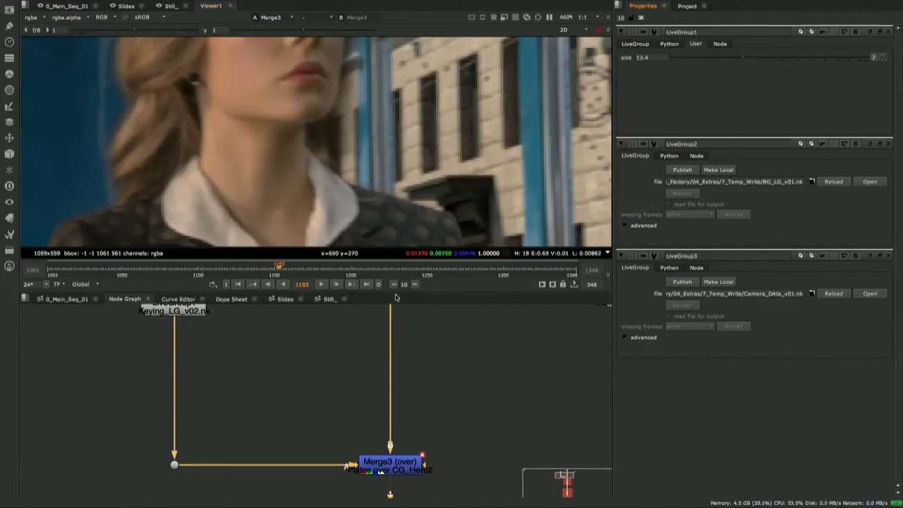
Step: Examine the status icons beside the keying LiveGroup and the background LiveGroup in the node tree
{"action": "middle_click_drag", "start_coordinate": [260, 359], "coordinate": [311, 441]}
{"action": "left_click_drag", "start_coordinate": [150, 367], "coordinate": [204, 413]}
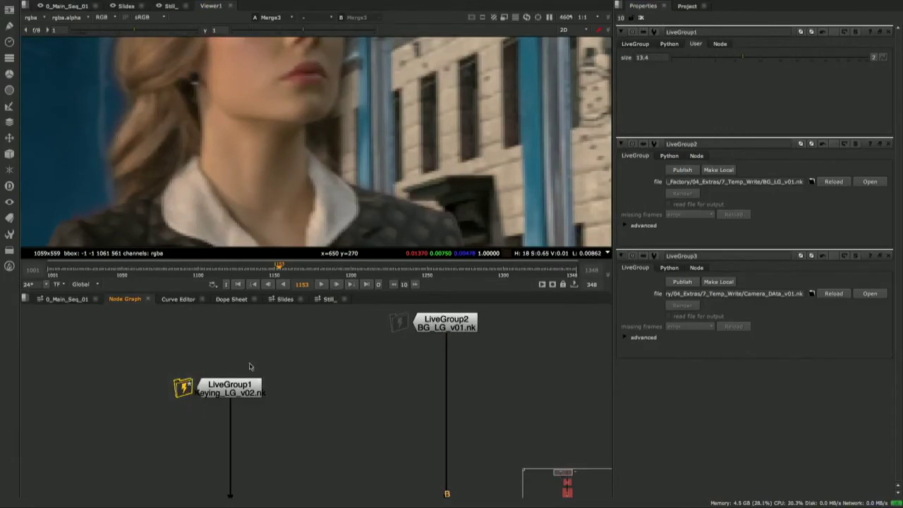
{"action": "left_click_drag", "start_coordinate": [372, 310], "coordinate": [414, 366]}
{"action": "left_click_drag", "start_coordinate": [154, 362], "coordinate": [202, 415]}
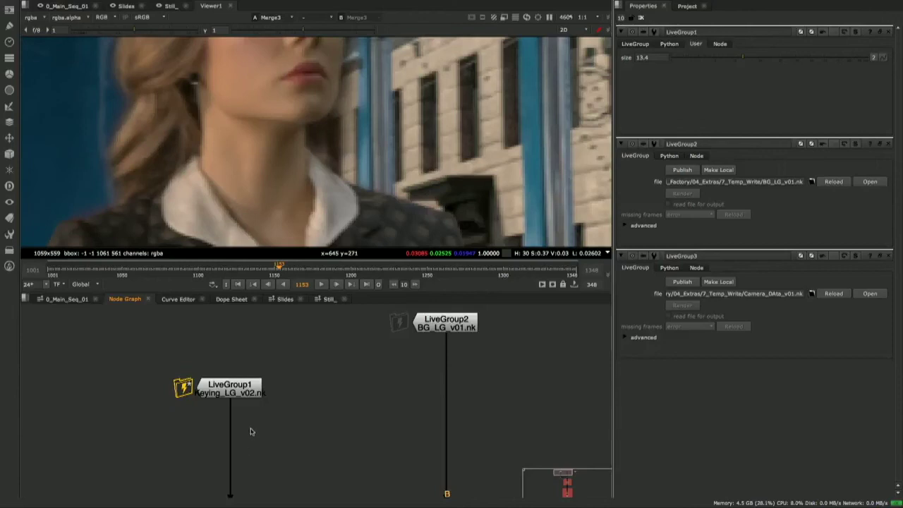
Step: Move the dns_0040_Render section up closer beneath the Effects section and review the simplified tree with its three LiveGroups
{"action": "middle_click_drag", "start_coordinate": [271, 432], "coordinate": [267, 367]}
{"action": "scroll", "coordinate": [256, 407], "scroll_direction": "down", "scroll_amount": 4}
{"action": "middle_click_drag", "start_coordinate": [302, 392], "coordinate": [291, 400]}
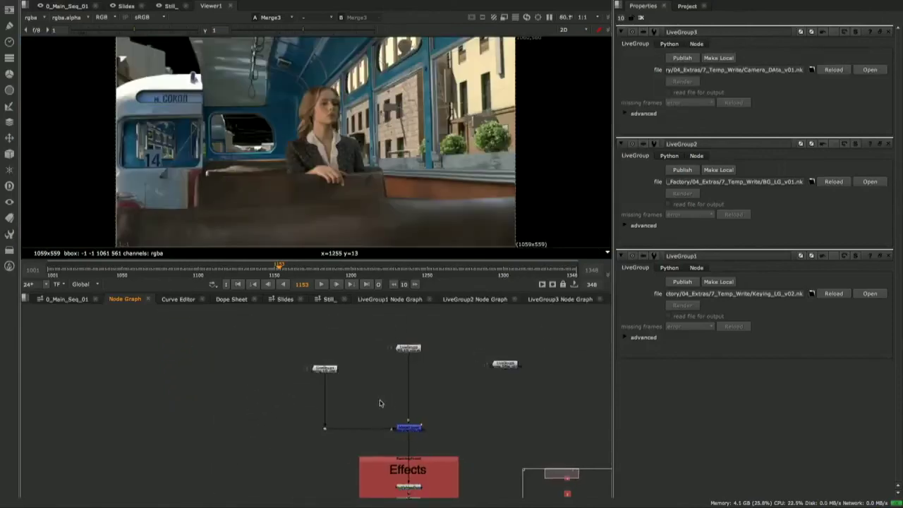
{"action": "scroll", "coordinate": [379, 400], "scroll_direction": "down", "scroll_amount": 3}
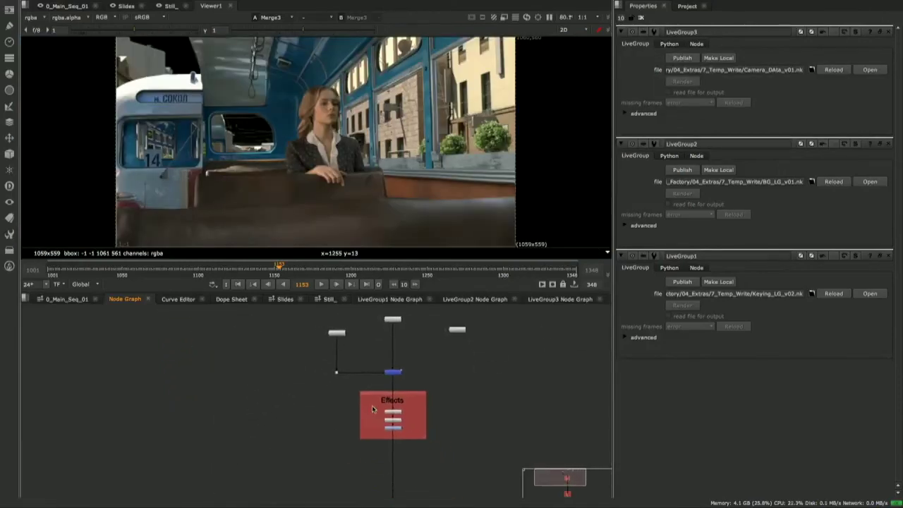
{"action": "scroll", "coordinate": [385, 432], "scroll_direction": "down", "scroll_amount": 3}
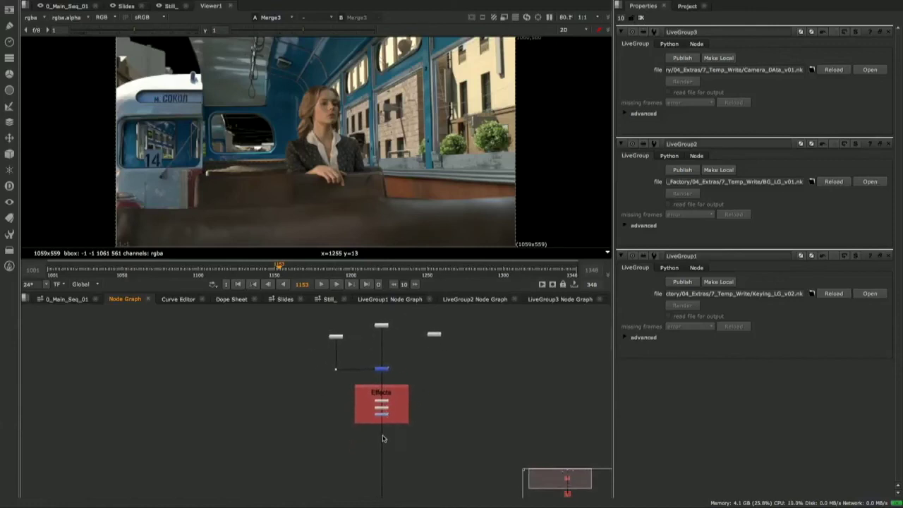
{"action": "middle_click_drag", "start_coordinate": [384, 430], "coordinate": [387, 385]}
{"action": "scroll", "coordinate": [389, 416], "scroll_direction": "down", "scroll_amount": 2}
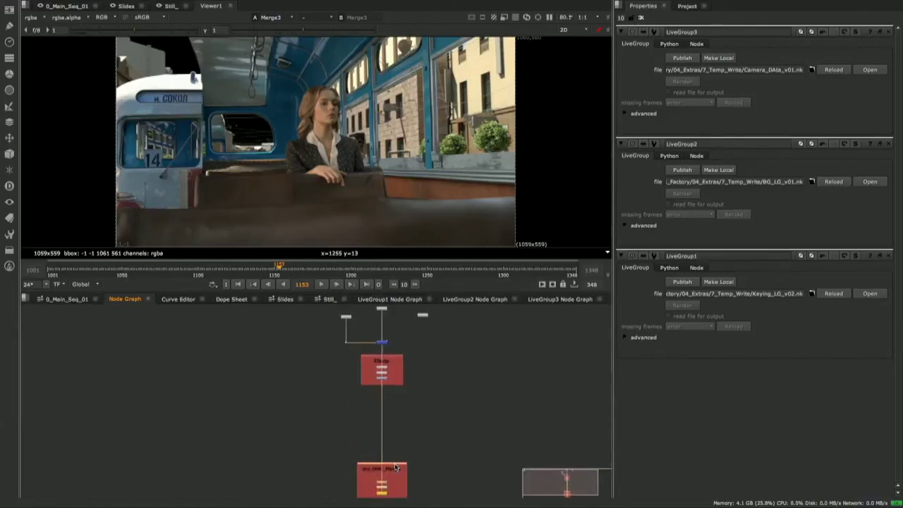
{"action": "left_click_drag", "start_coordinate": [397, 473], "coordinate": [397, 411]}
{"action": "middle_click_drag", "start_coordinate": [414, 377], "coordinate": [405, 423]}
{"action": "scroll", "coordinate": [360, 393], "scroll_direction": "up", "scroll_amount": 6}
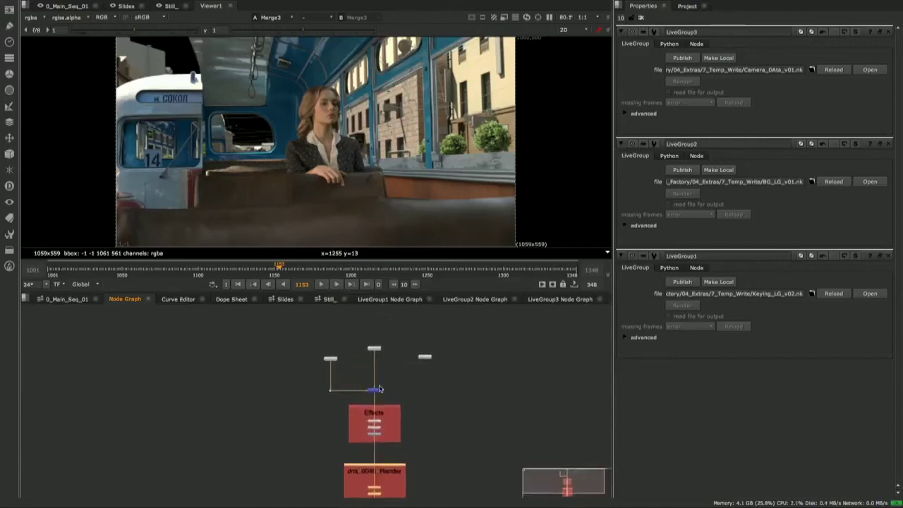
{"action": "left_click_drag", "start_coordinate": [416, 342], "coordinate": [195, 423]}
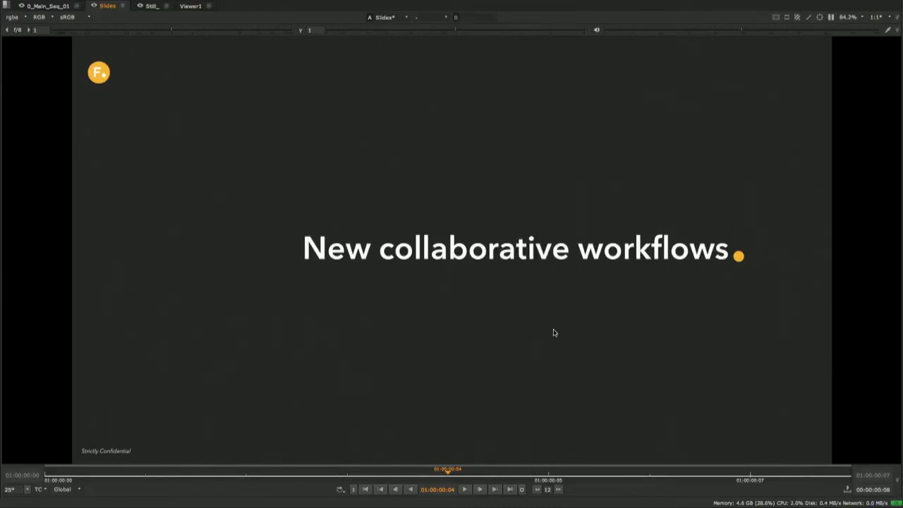
Step: Advance the Slides sequence to "Playback on complex timelines" and on to the following slide
{"action": "key", "text": "Right"}
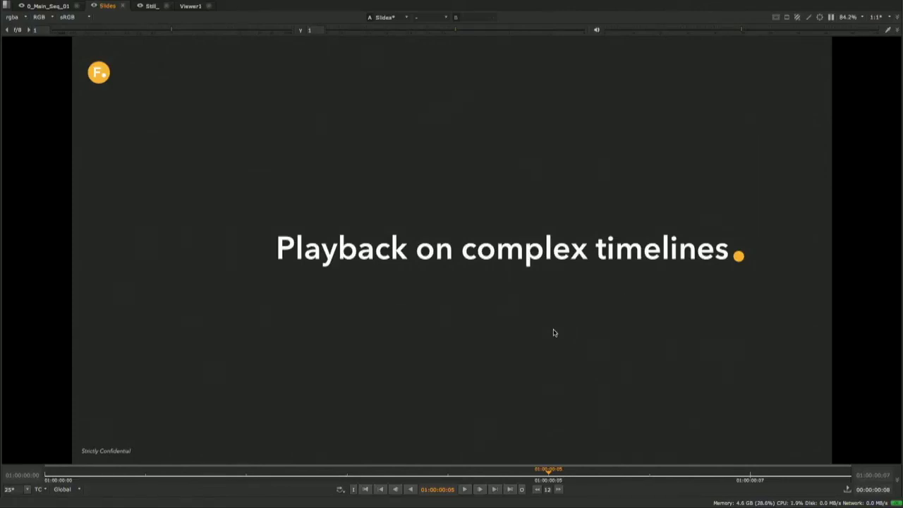
{"action": "key", "text": "Right"}
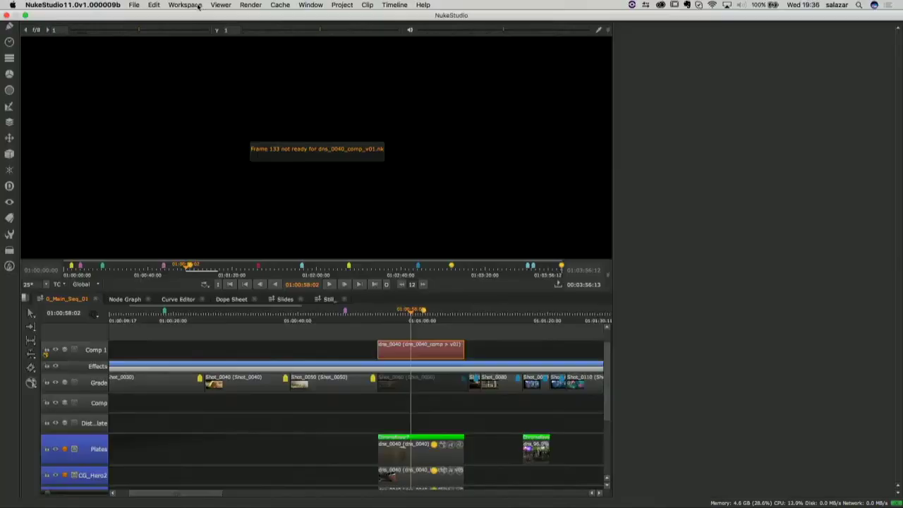
Step: Switch to the Finishing workspace and open the 1_TimeLine_Disk_Caching sequence
{"action": "left_click", "coordinate": [185, 5]}
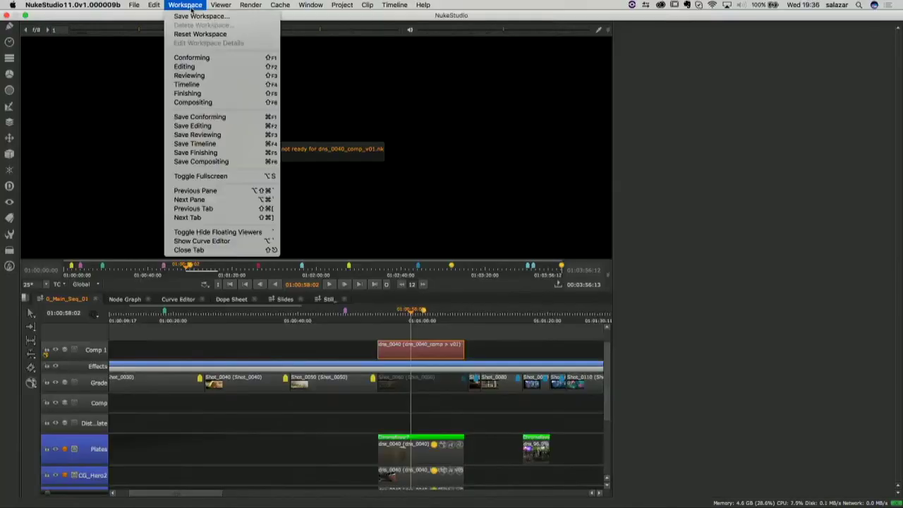
{"action": "left_click", "coordinate": [213, 93]}
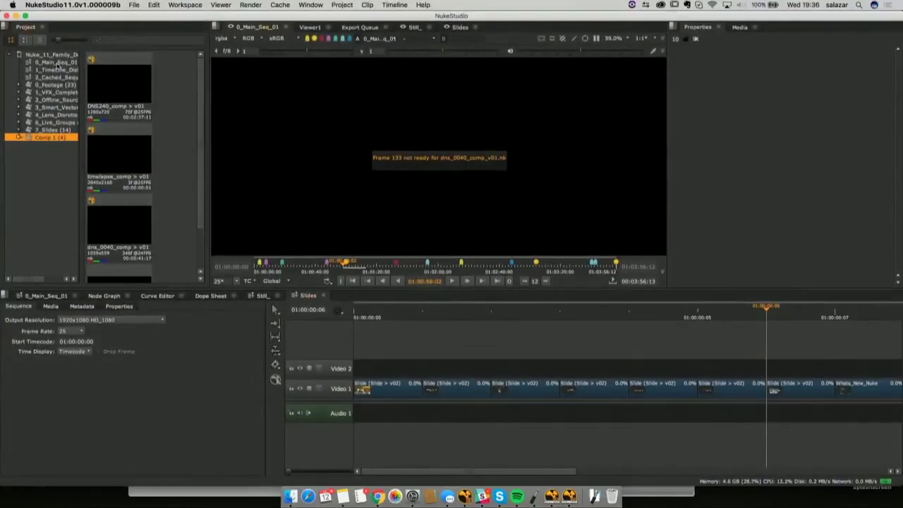
{"action": "left_click", "coordinate": [57, 70]}
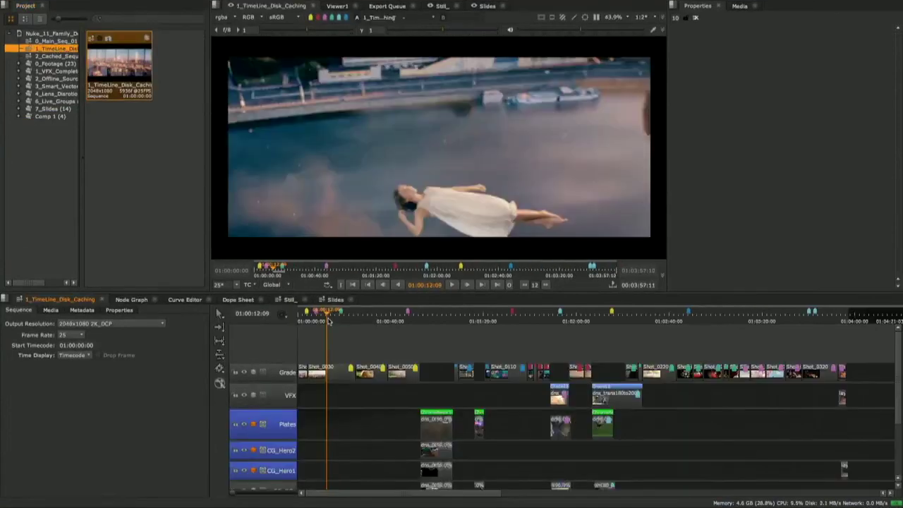
Step: Park the playhead at 01:00:12:14, select the opening Grade clips through Shot_0050 and start playback there
{"action": "left_click_drag", "start_coordinate": [328, 320], "coordinate": [327, 322]}
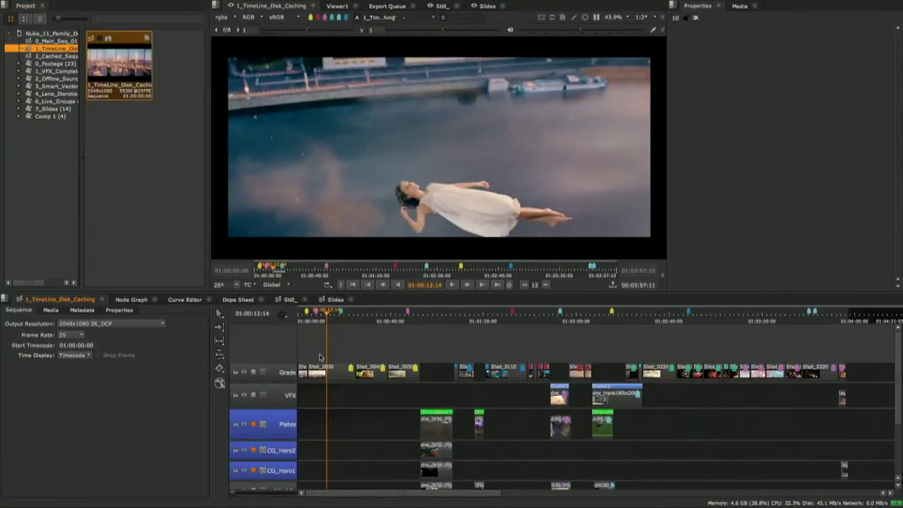
{"action": "left_click_drag", "start_coordinate": [306, 352], "coordinate": [406, 374]}
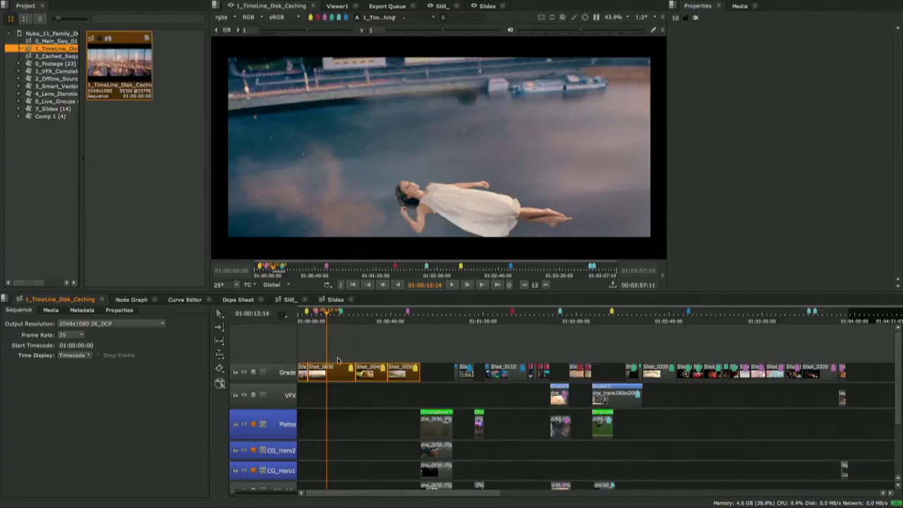
{"action": "key", "text": "space"}
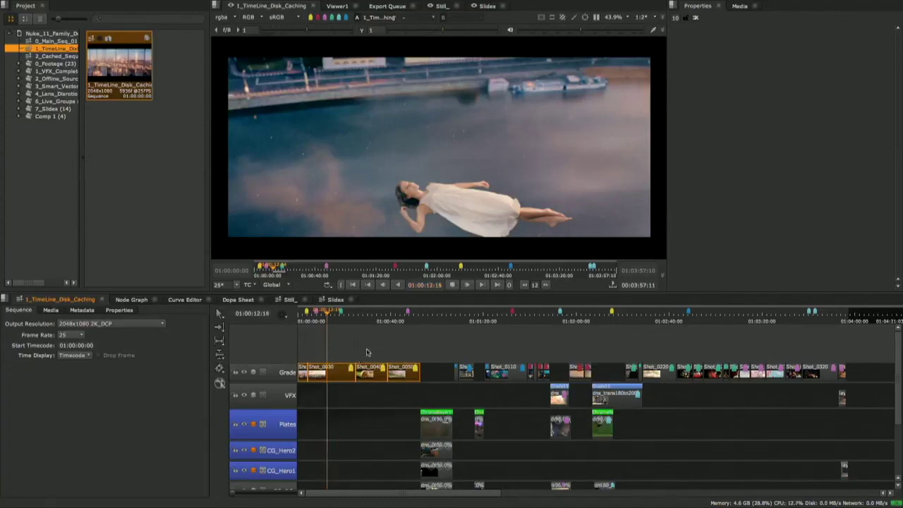
Step: Park the playhead at 01:00:56:08 and select the clips stacked there on the Plates, CG_Hero2, CG_Hero1 and CG_BGs tracks
{"action": "left_click", "coordinate": [428, 329]}
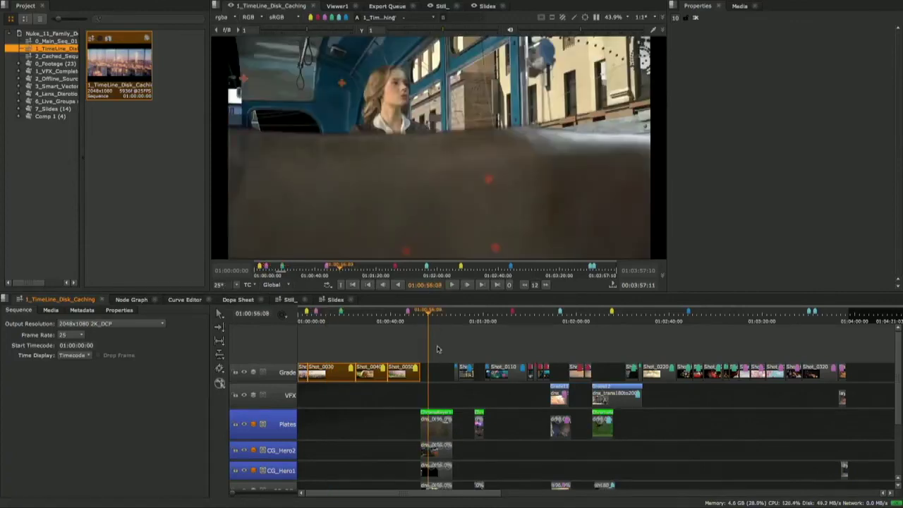
{"action": "scroll", "coordinate": [435, 353], "scroll_direction": "down", "scroll_amount": 2}
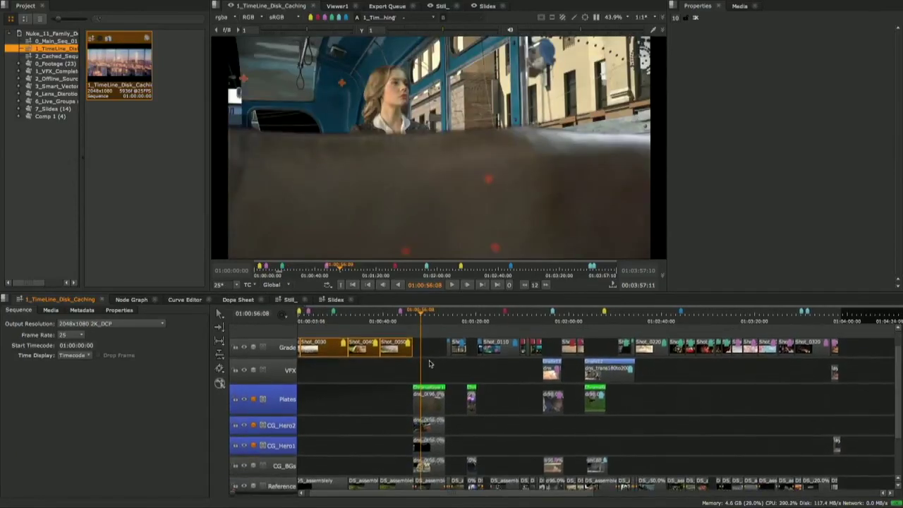
{"action": "scroll", "coordinate": [430, 364], "scroll_direction": "up", "scroll_amount": 3}
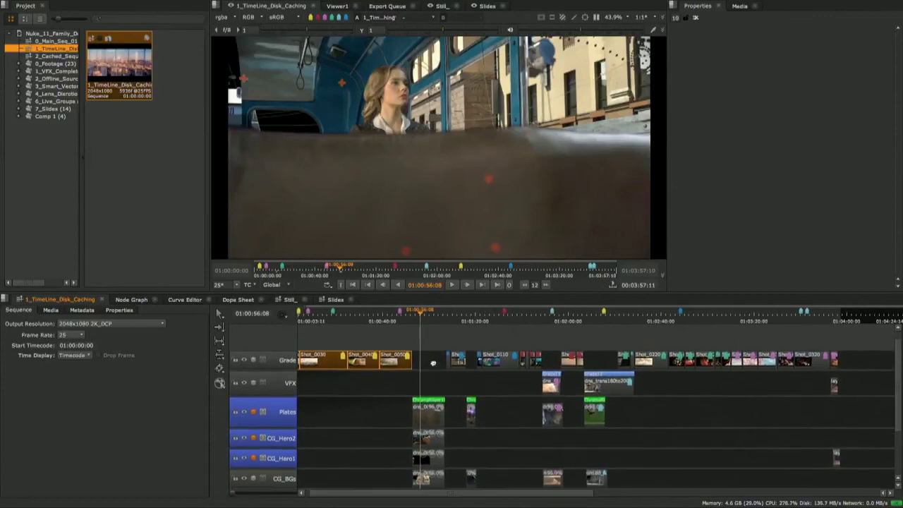
{"action": "scroll", "coordinate": [434, 363], "scroll_direction": "down", "scroll_amount": 2}
{"action": "left_click", "coordinate": [430, 406]}
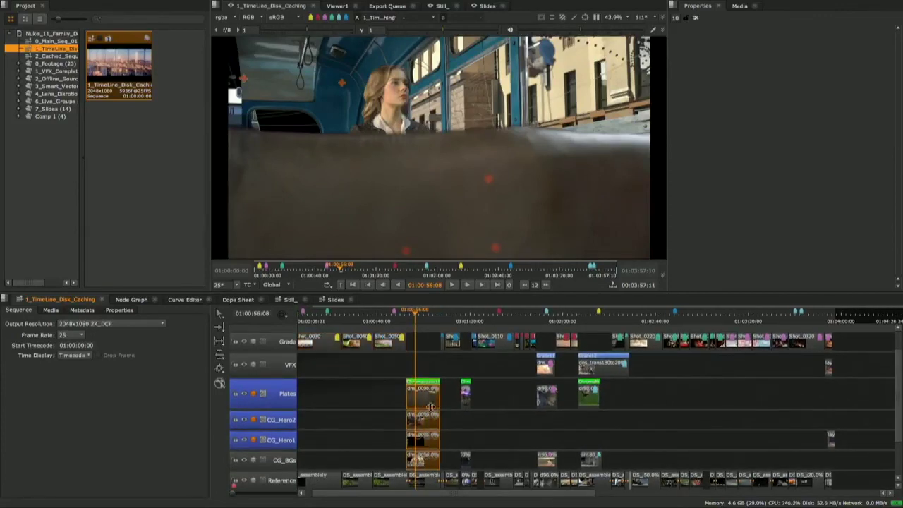
Step: Play the uncached stack of plate and CG clips from 01:00:56:08 and stop near 01:01:00:07
{"action": "scroll", "coordinate": [428, 402], "scroll_direction": "up", "scroll_amount": 2}
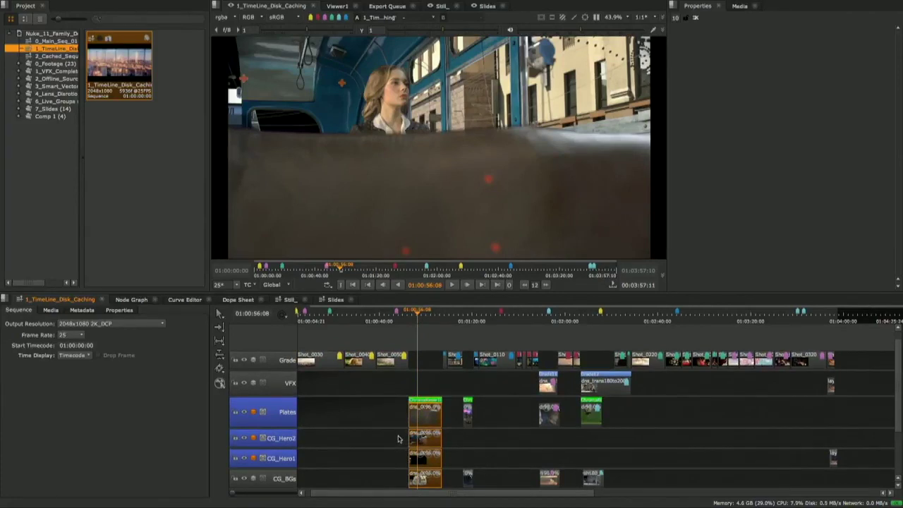
{"action": "mouse_move", "coordinate": [375, 426]}
{"action": "middle_mouse_down"}
{"action": "mouse_move", "coordinate": [373, 415]}
{"action": "mouse_move", "coordinate": [377, 429]}
{"action": "middle_mouse_up"}
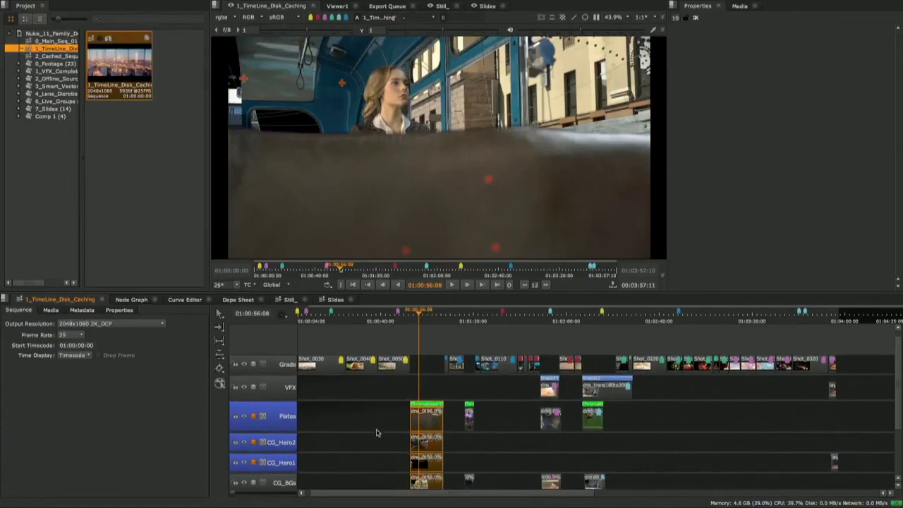
{"action": "scroll", "coordinate": [377, 429], "scroll_direction": "down", "scroll_amount": 2}
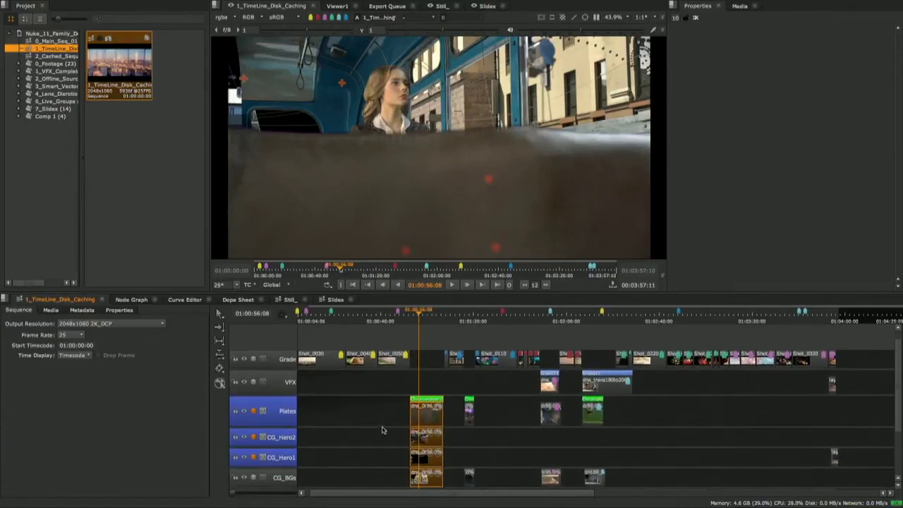
{"action": "scroll", "coordinate": [382, 428], "scroll_direction": "down", "scroll_amount": 1}
{"action": "scroll", "coordinate": [379, 428], "scroll_direction": "up", "scroll_amount": 1}
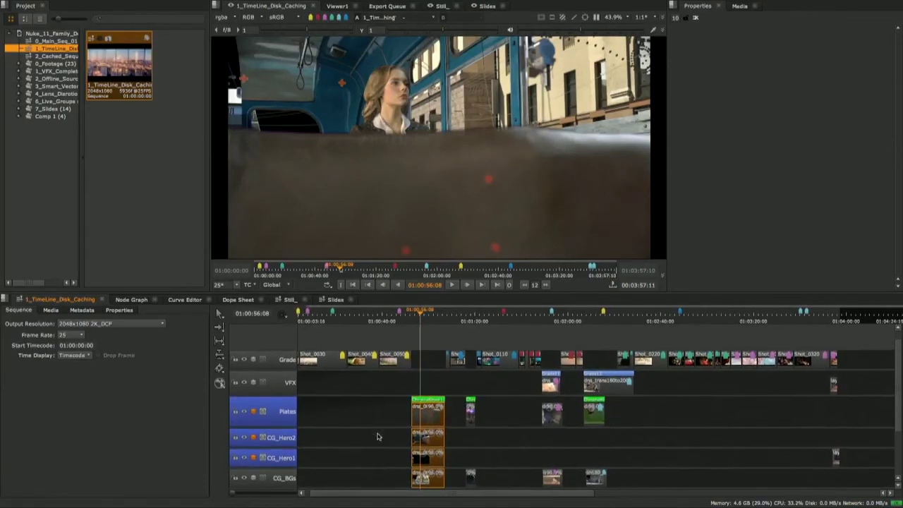
{"action": "key", "text": "space"}
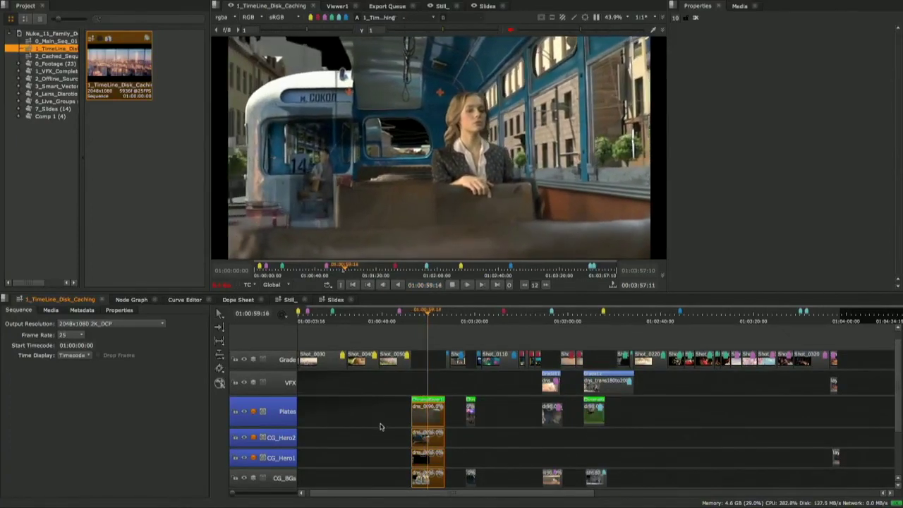
{"action": "key", "text": "space"}
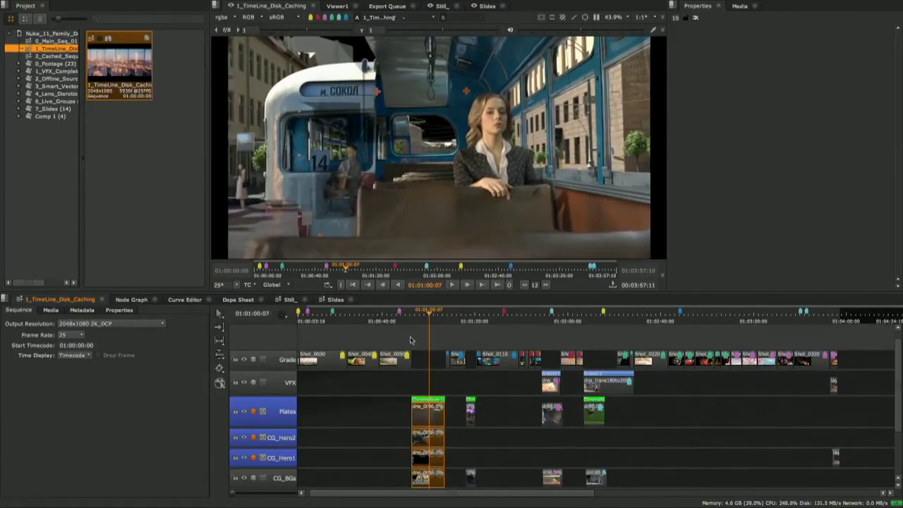
Step: Park the playhead at 01:00:58:04, reselect the stacked plate and CG clips and look through the sequence's cache options
{"action": "left_click", "coordinate": [426, 319]}
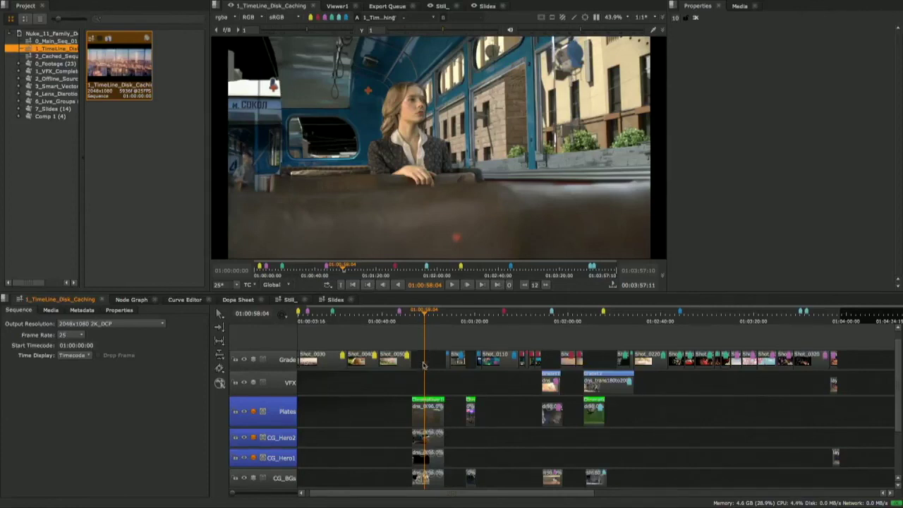
{"action": "left_click_drag", "start_coordinate": [431, 385], "coordinate": [424, 485]}
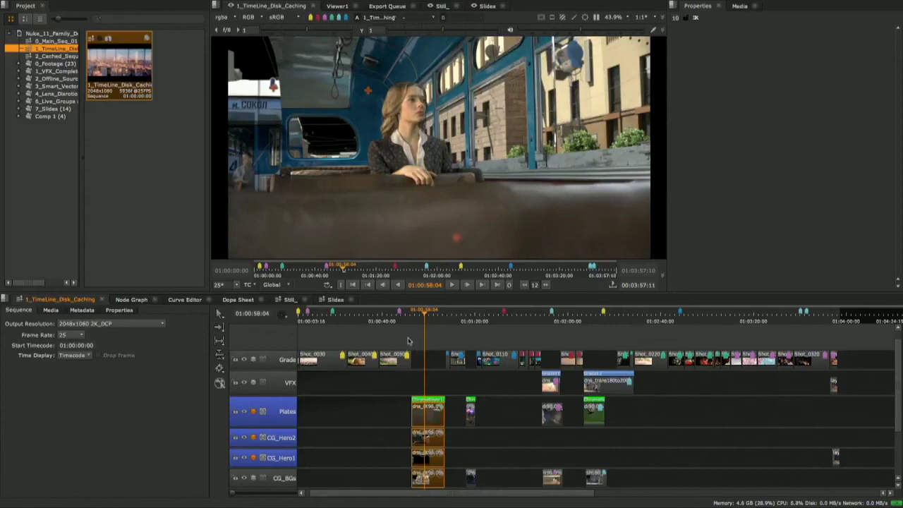
{"action": "left_click", "coordinate": [283, 316]}
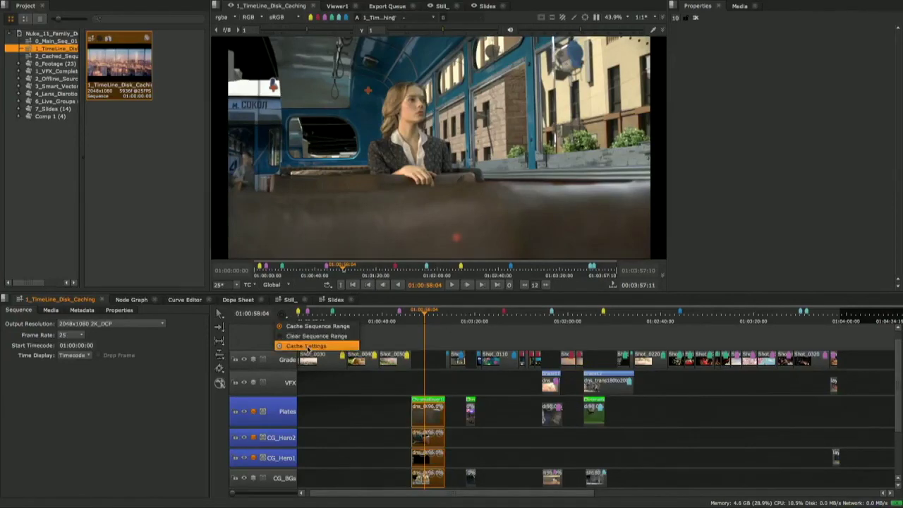
{"action": "left_click", "coordinate": [414, 334]}
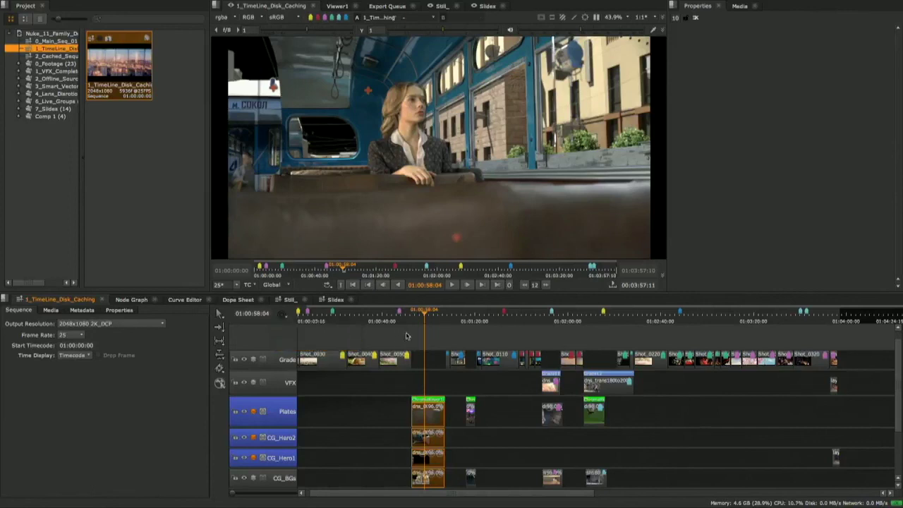
Step: Disk cache the shot ranges of the selected plate and CG clips
{"action": "right_click", "coordinate": [430, 416]}
{"action": "mouse_move", "coordinate": [477, 348]}
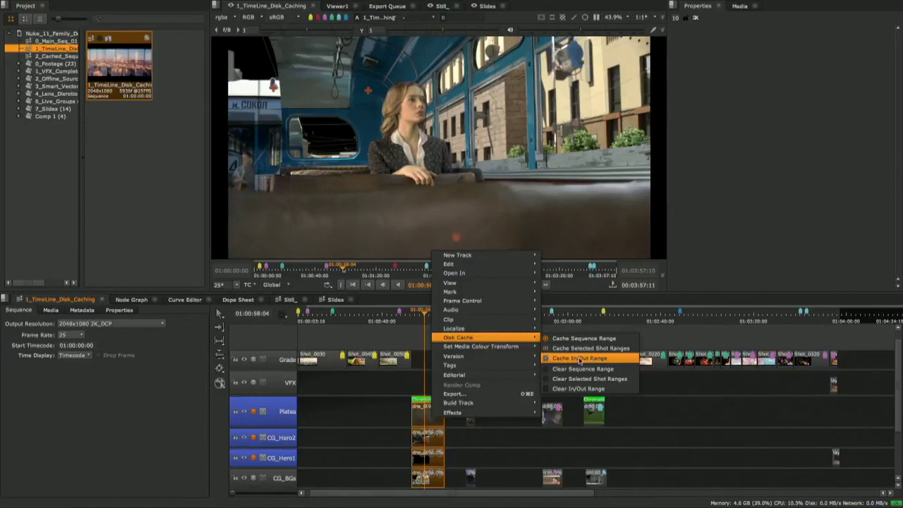
{"action": "left_click", "coordinate": [583, 348]}
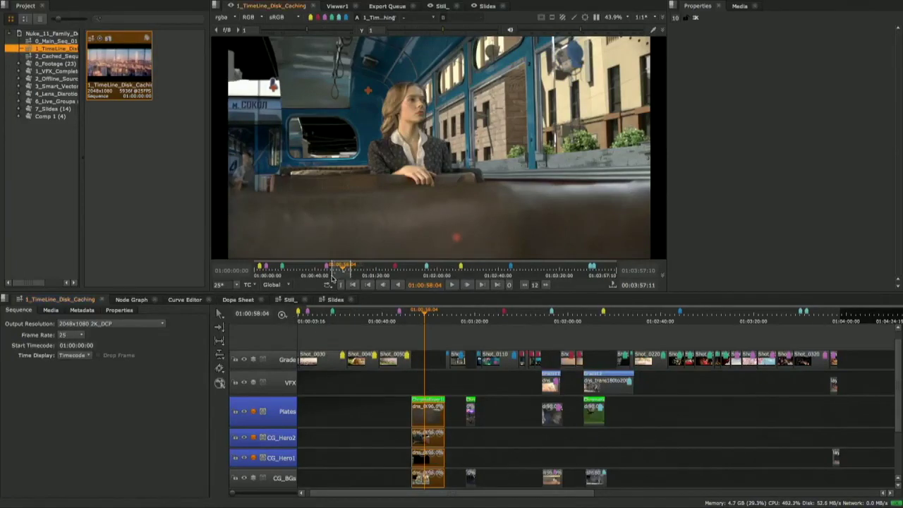
Step: Inspect the cached range on the Viewer timeline, play the stacked shot from its start and stop near 01:01:02:15
{"action": "scroll", "coordinate": [335, 278], "scroll_direction": "up", "scroll_amount": 3}
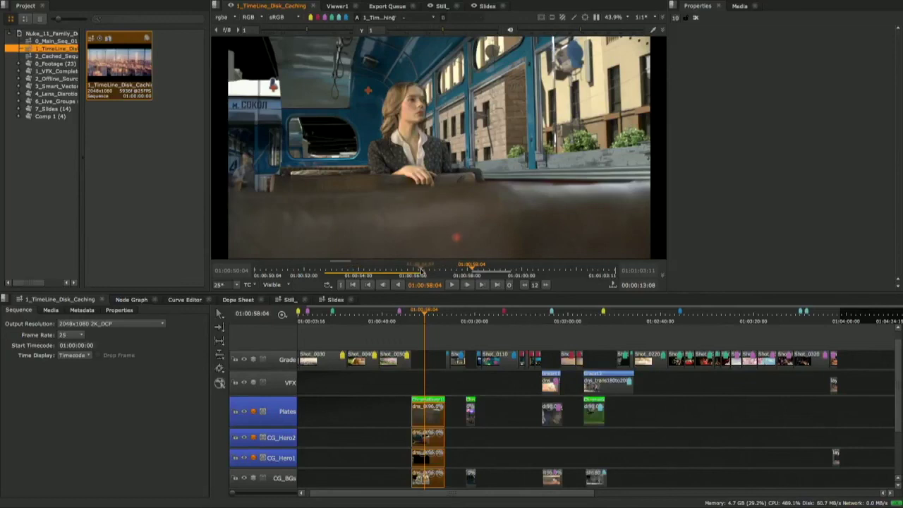
{"action": "mouse_move", "coordinate": [406, 276]}
{"action": "left_mouse_down"}
{"action": "mouse_move", "coordinate": [352, 272]}
{"action": "mouse_move", "coordinate": [427, 271]}
{"action": "mouse_move", "coordinate": [411, 272]}
{"action": "left_mouse_up"}
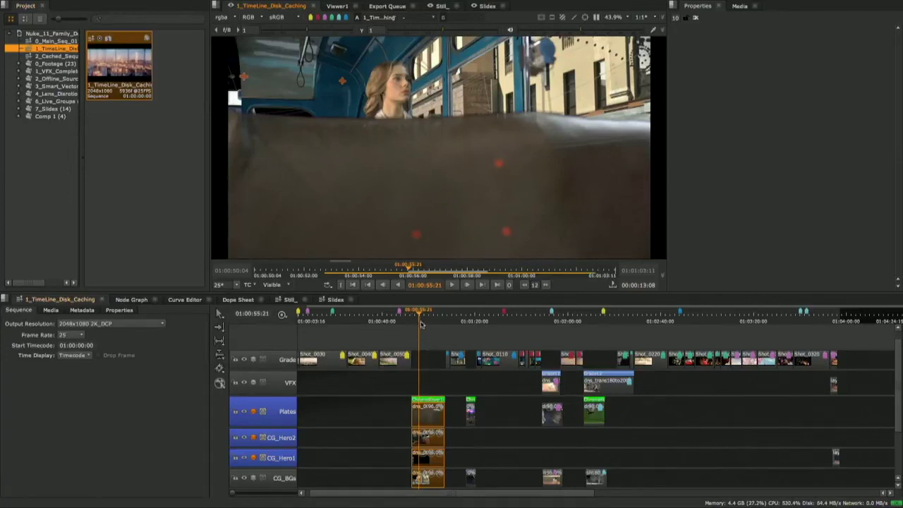
{"action": "left_click_drag", "start_coordinate": [422, 324], "coordinate": [414, 324]}
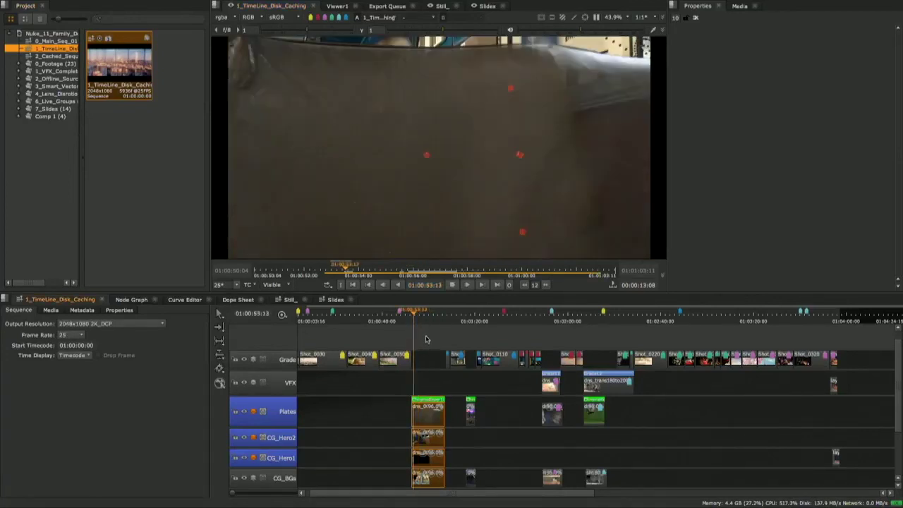
{"action": "key", "text": "space"}
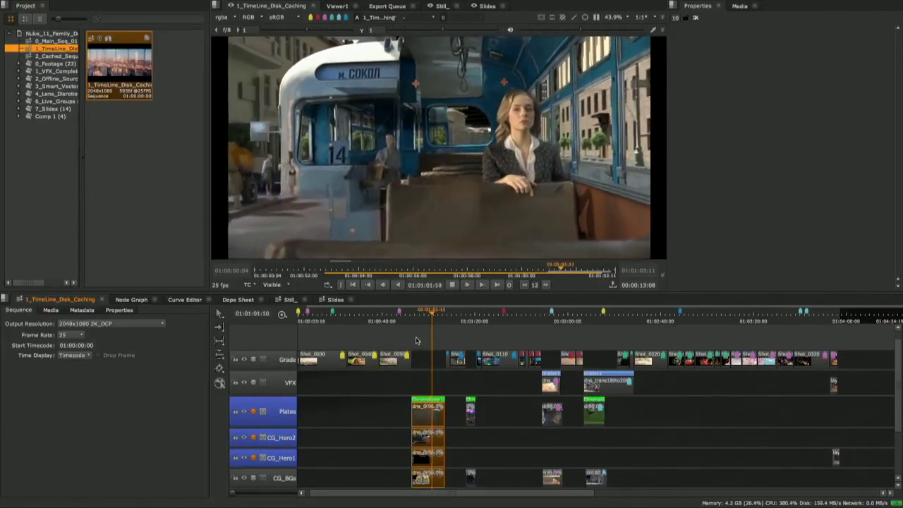
{"action": "key", "text": "space"}
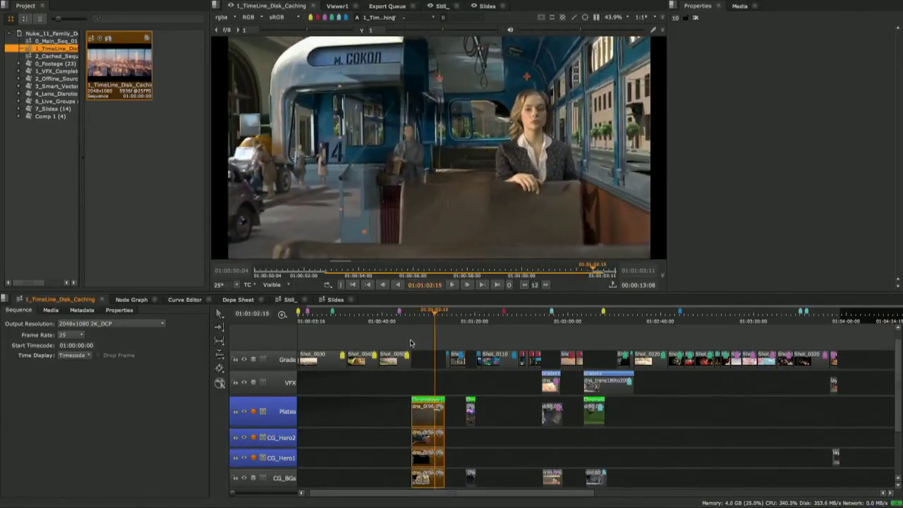